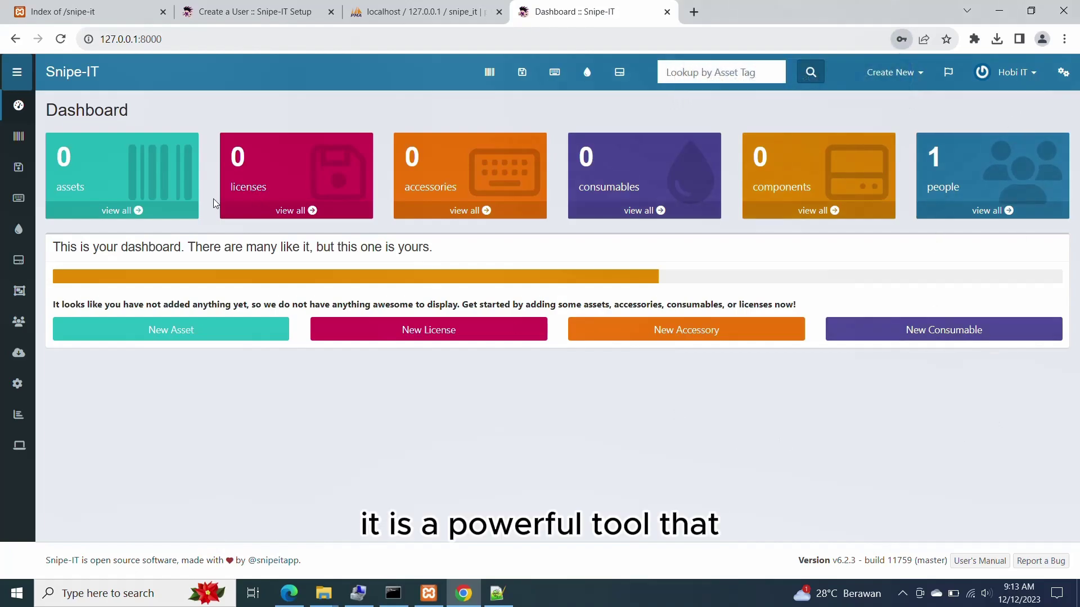
# - Search Google for 'snipe-it' and browse the official snipeitapp.com home page
pyautogui.moveTo(15, 145)
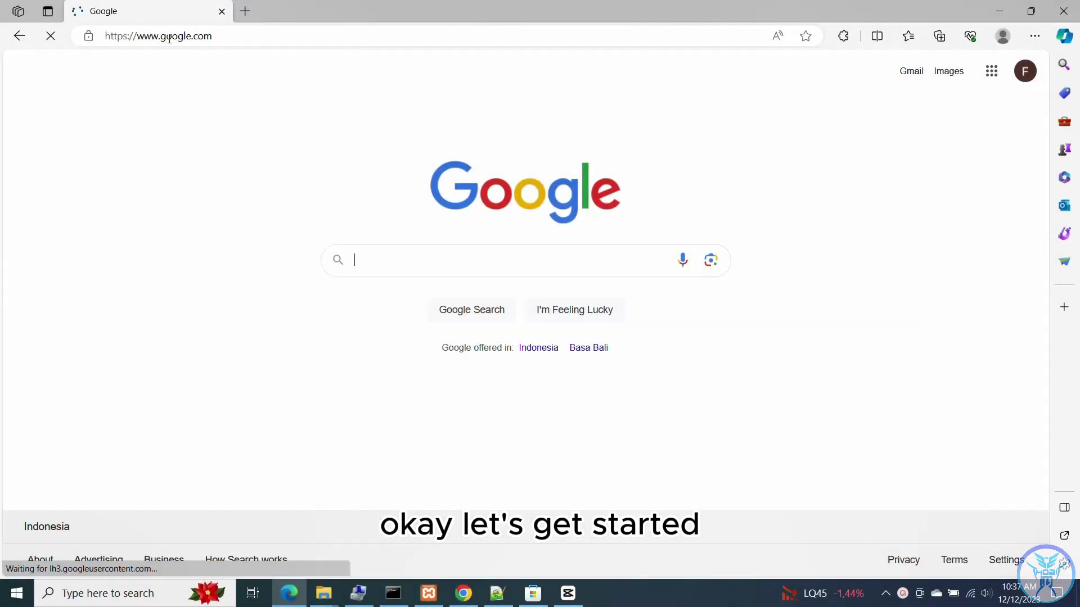
pyautogui.write('sn')
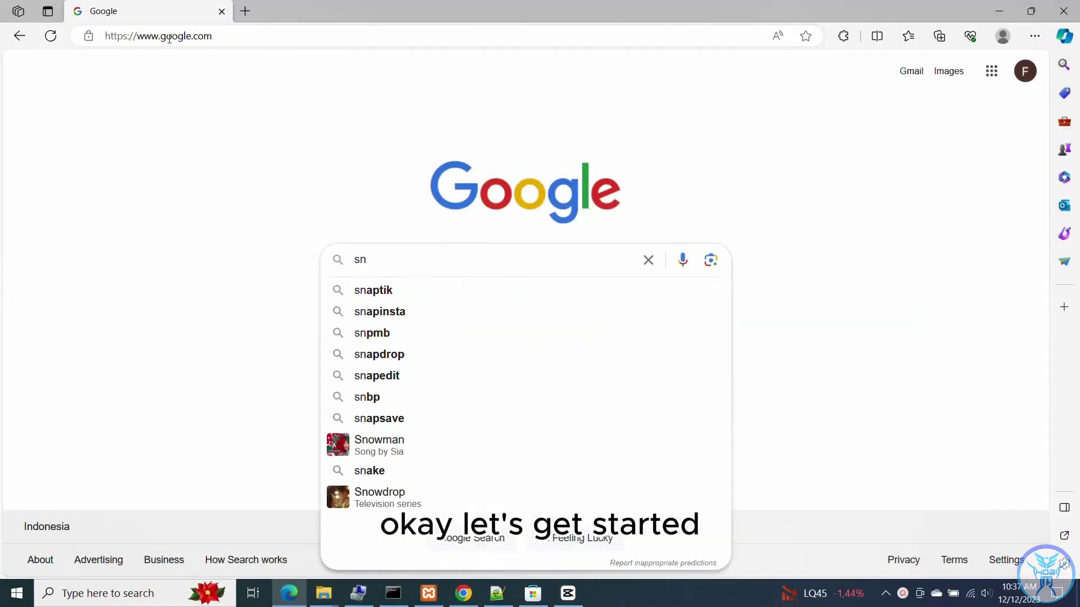
pyautogui.write('ipe')
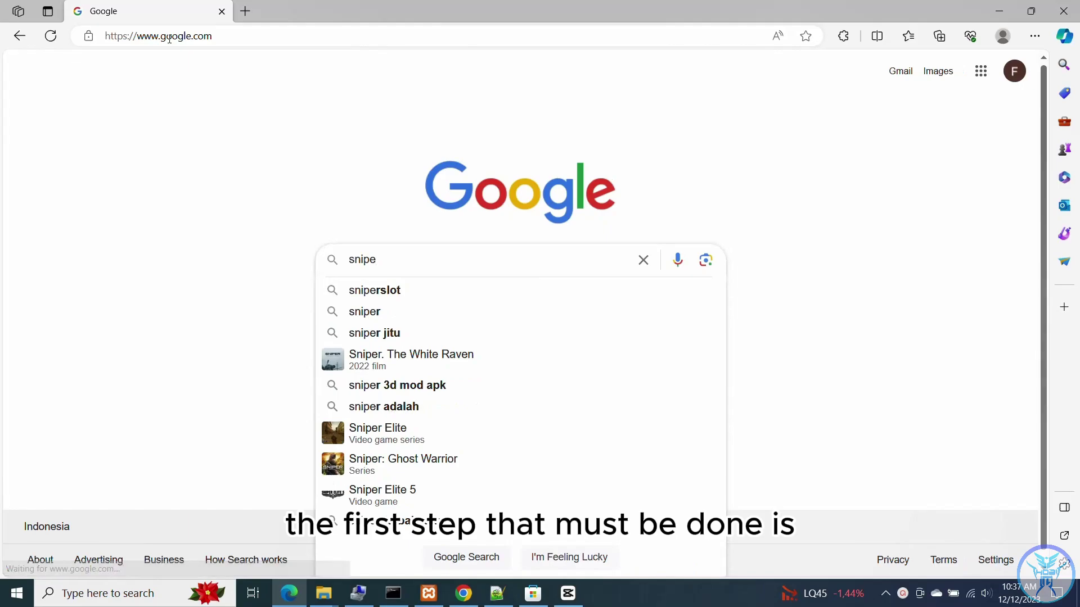
pyautogui.write('-it')
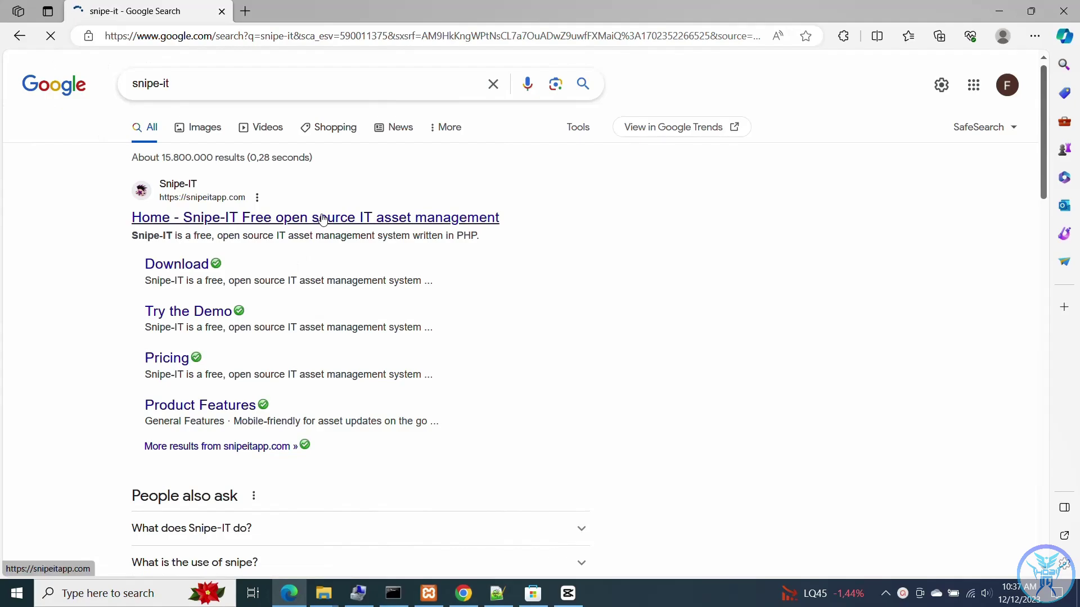
pyautogui.click(349, 222)
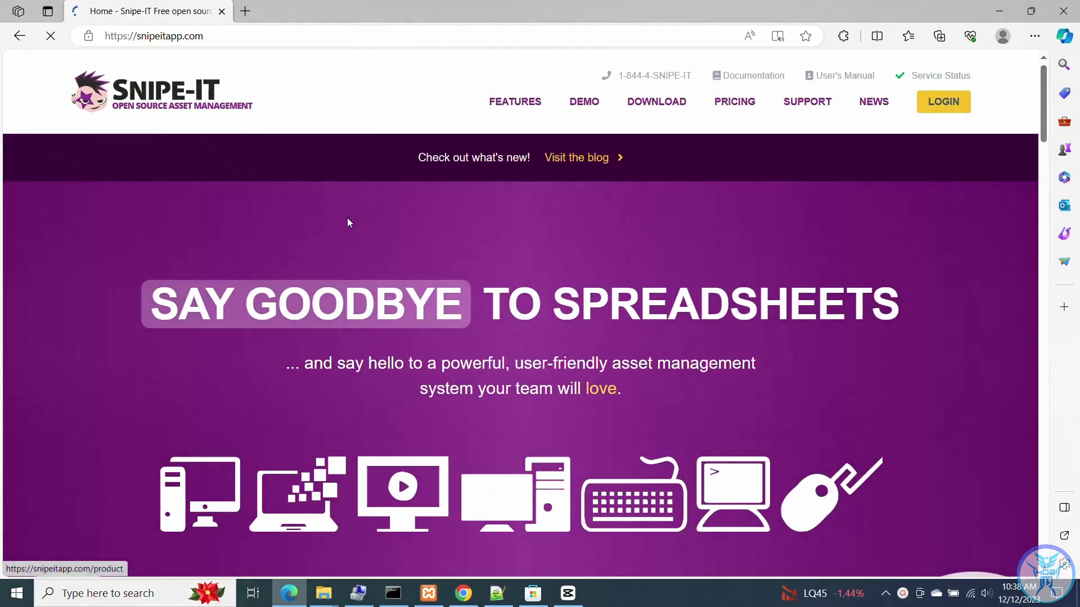
pyautogui.scroll(-6, 349, 223)
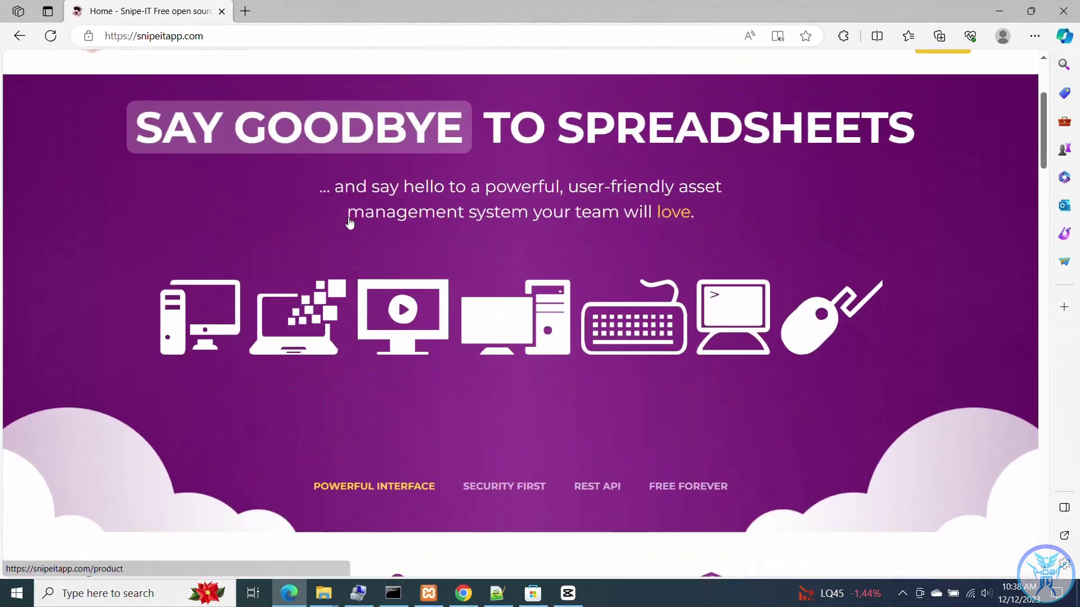
pyautogui.scroll(-13, 349, 223)
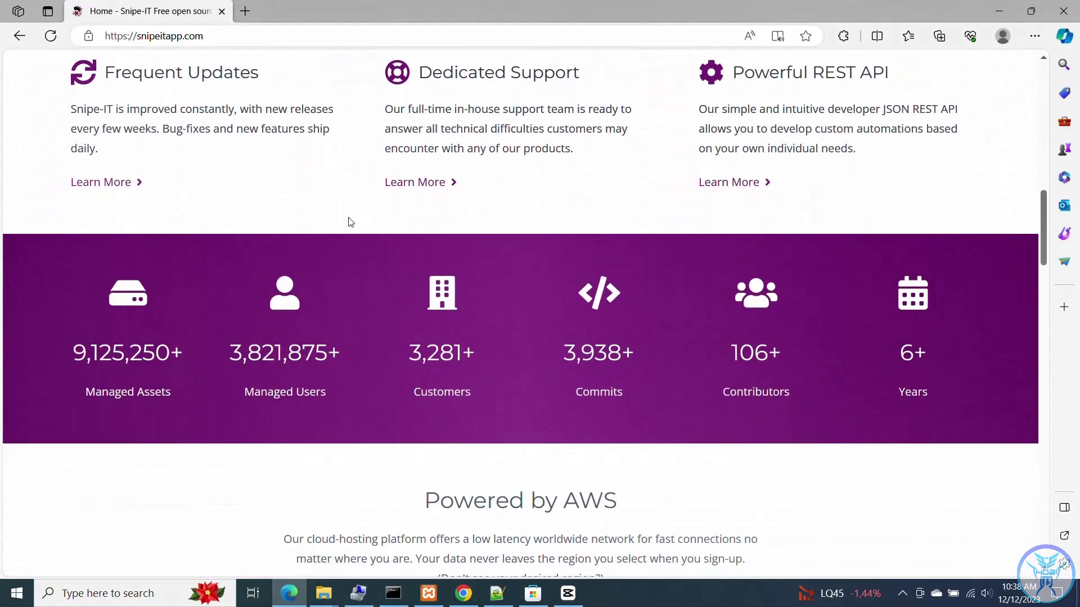
pyautogui.scroll(-16, 349, 223)
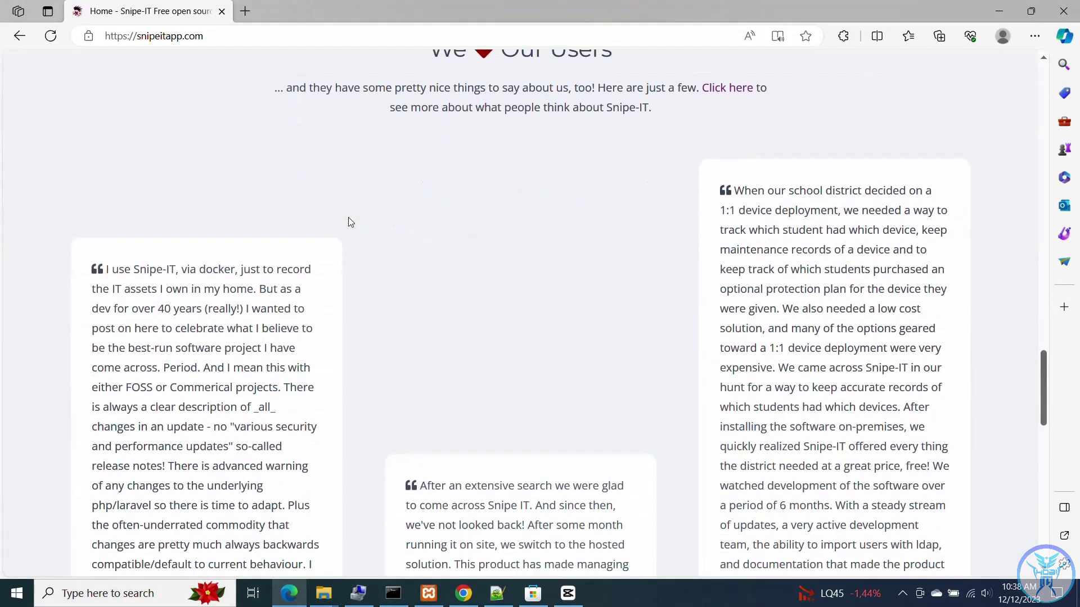
pyautogui.scroll(-9, 349, 223)
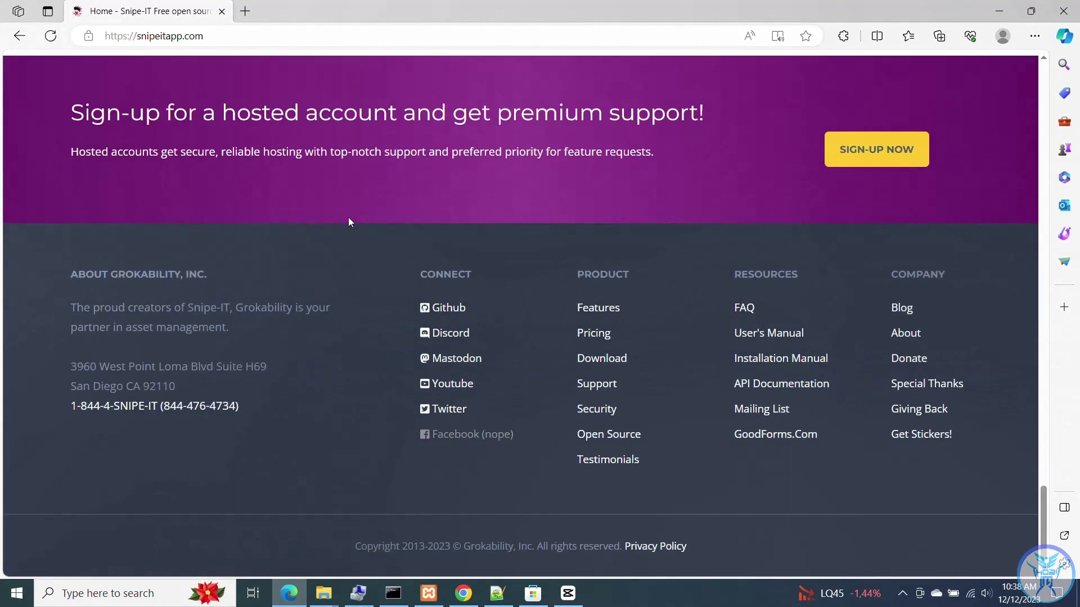
pyautogui.scroll(20, 348, 221)
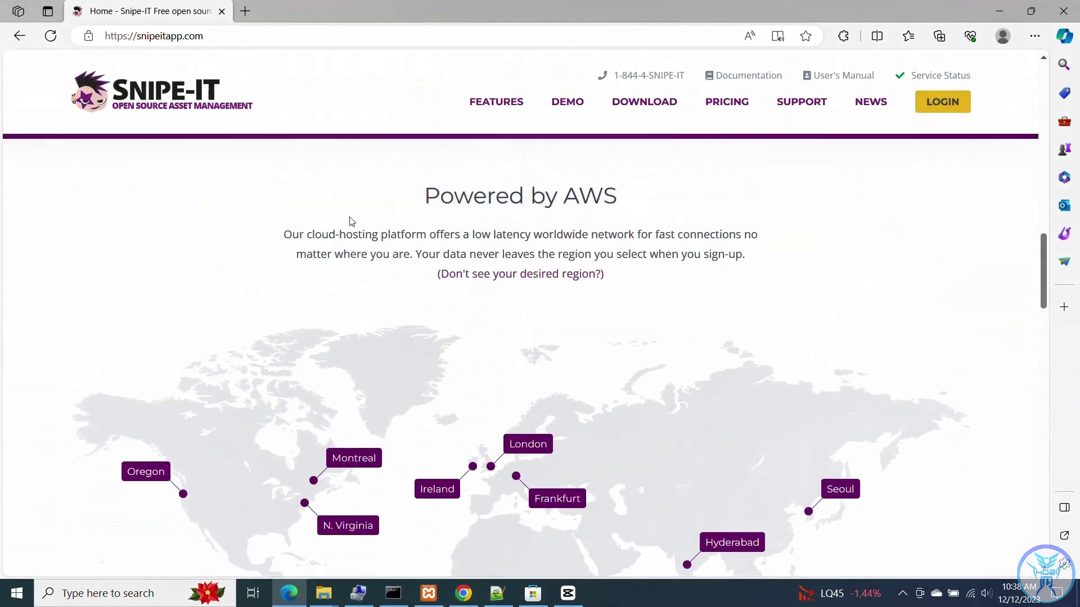
pyautogui.scroll(10, 350, 221)
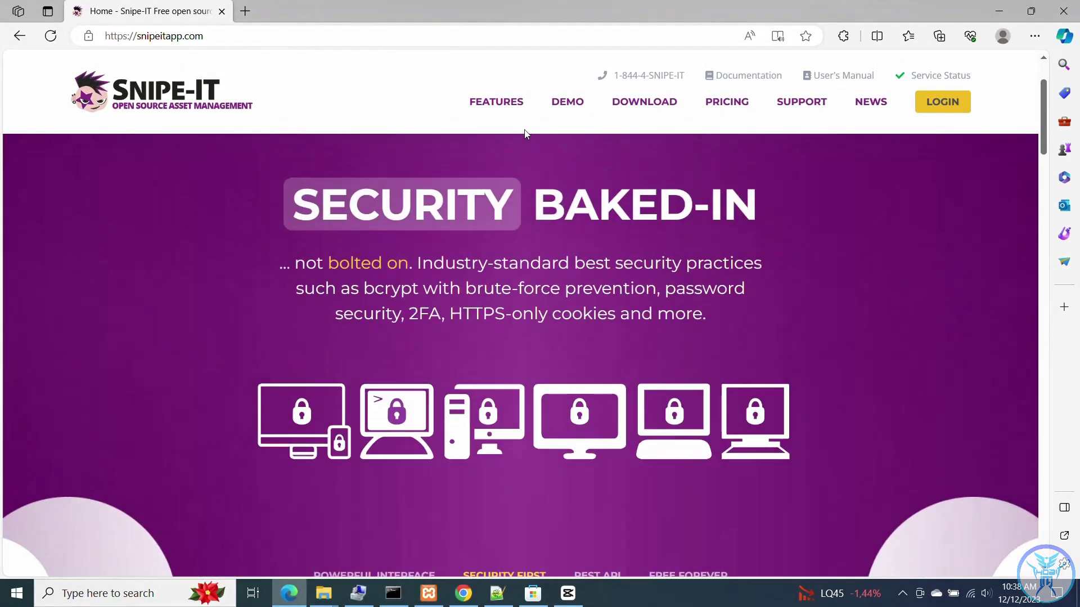
# - From the download link, open the v6.2.3 GitHub release and download Source code (zip)
pyautogui.click(632, 112)
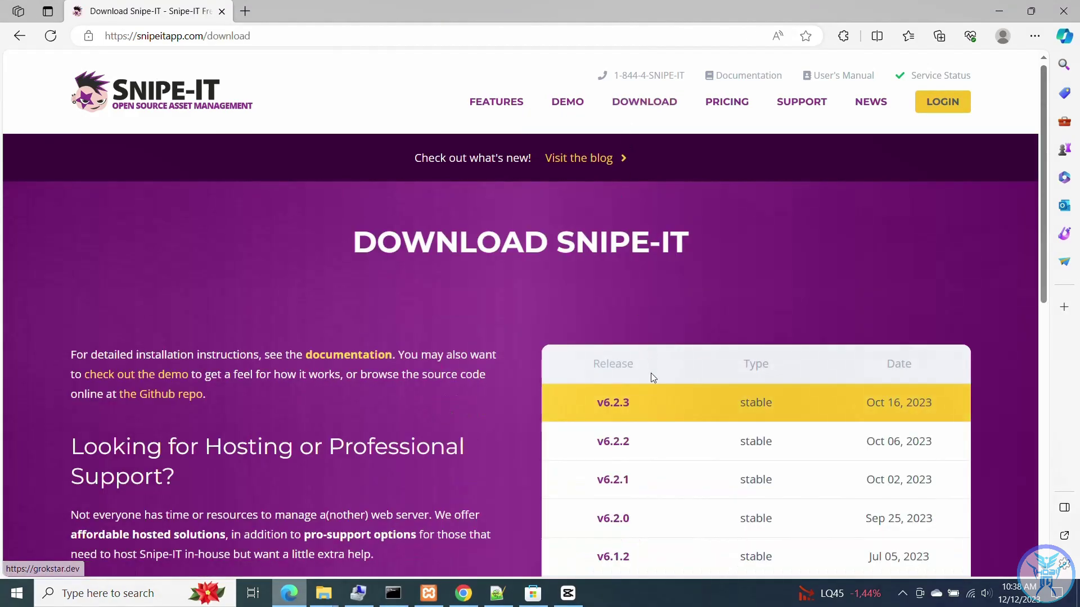
pyautogui.click(607, 411)
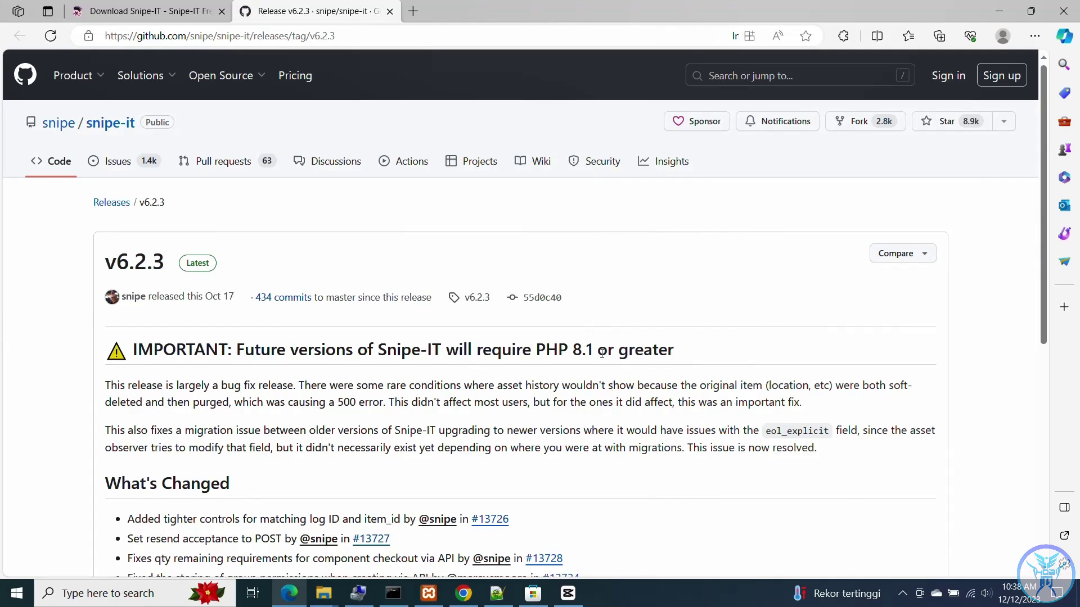
pyautogui.scroll(-3, 596, 337)
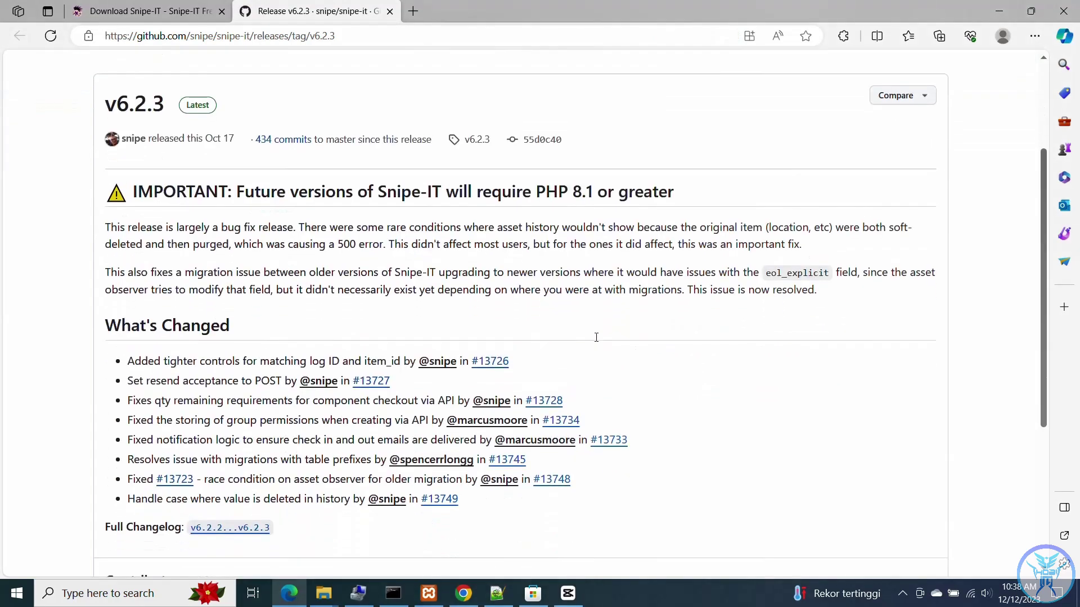
pyautogui.scroll(-5, 596, 338)
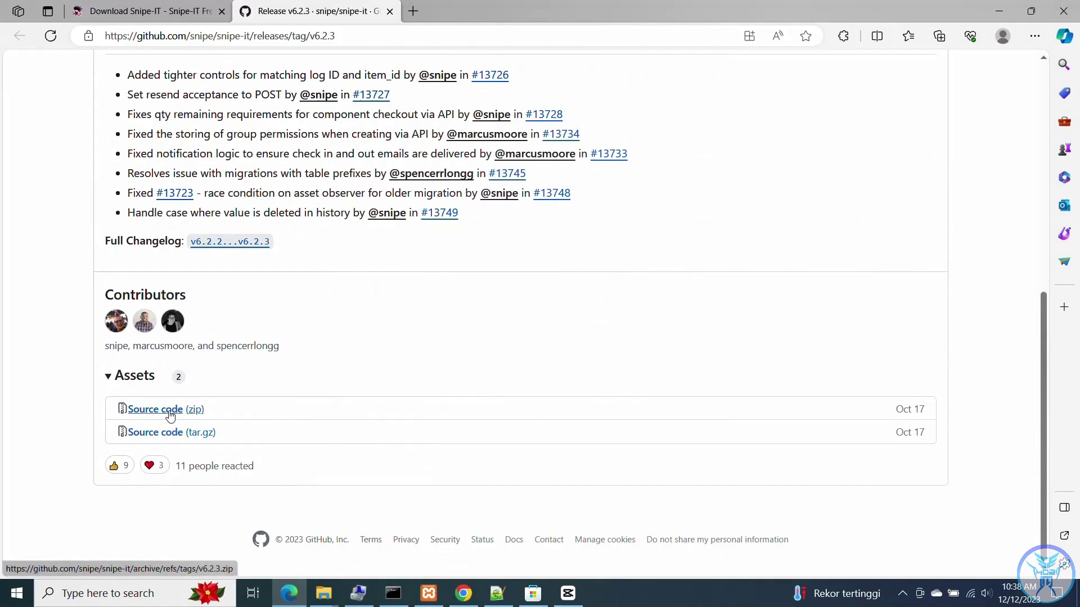
pyautogui.click(170, 417)
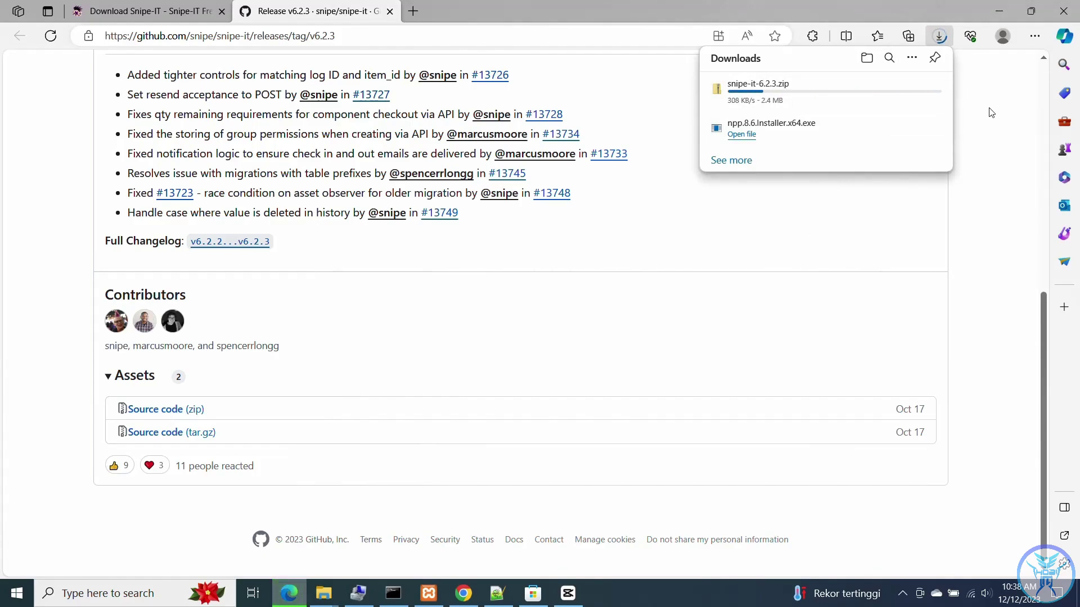
# - Search Bing for 'composer download' and get Composer-Setup.exe from getcomposer.org/download
pyautogui.click(413, 12)
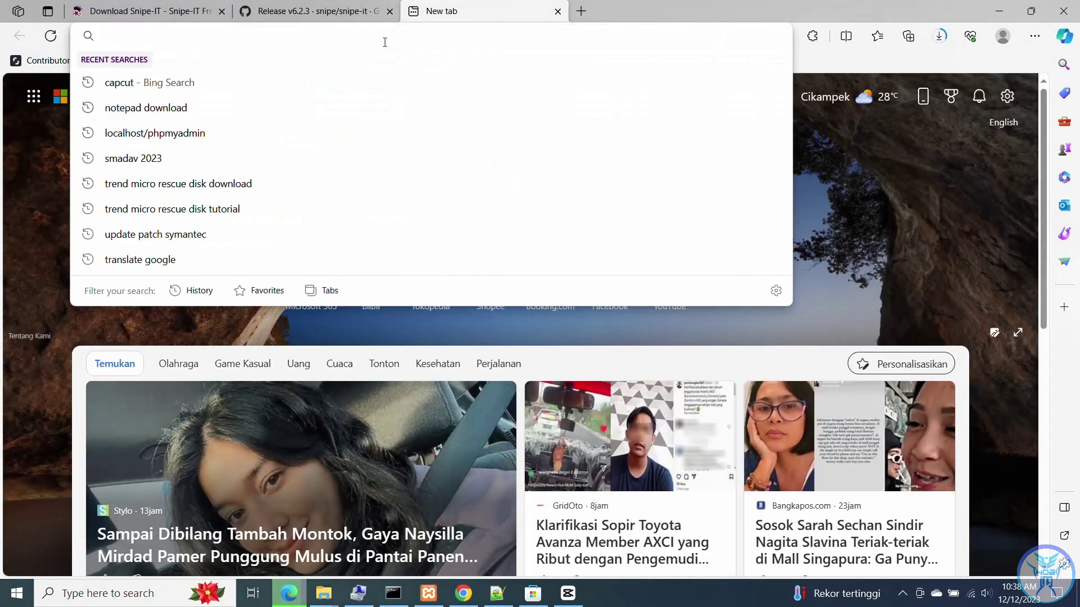
pyautogui.write('com')
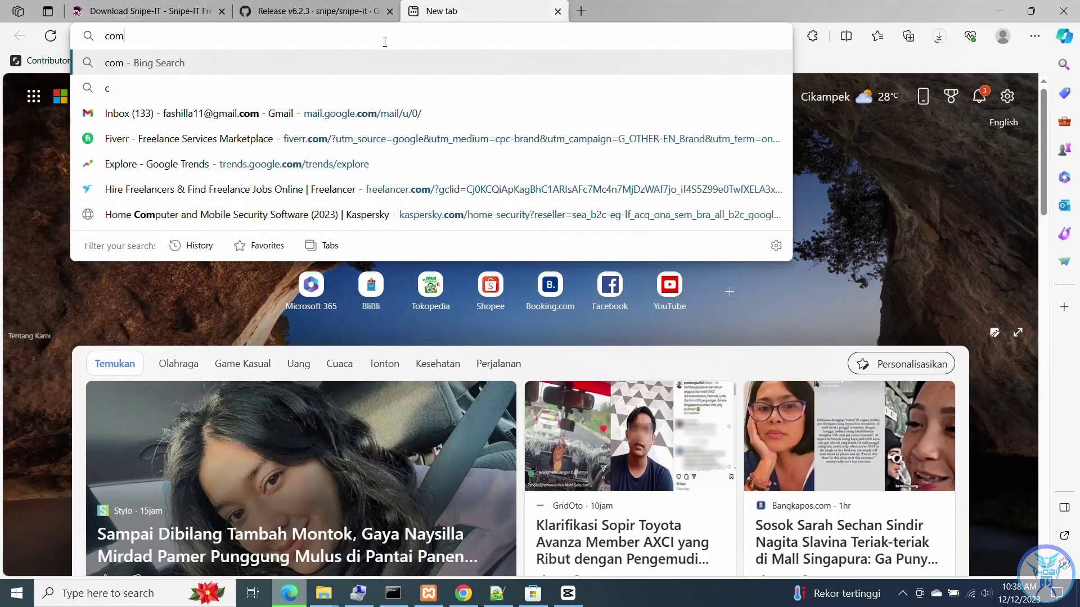
pyautogui.write('p')
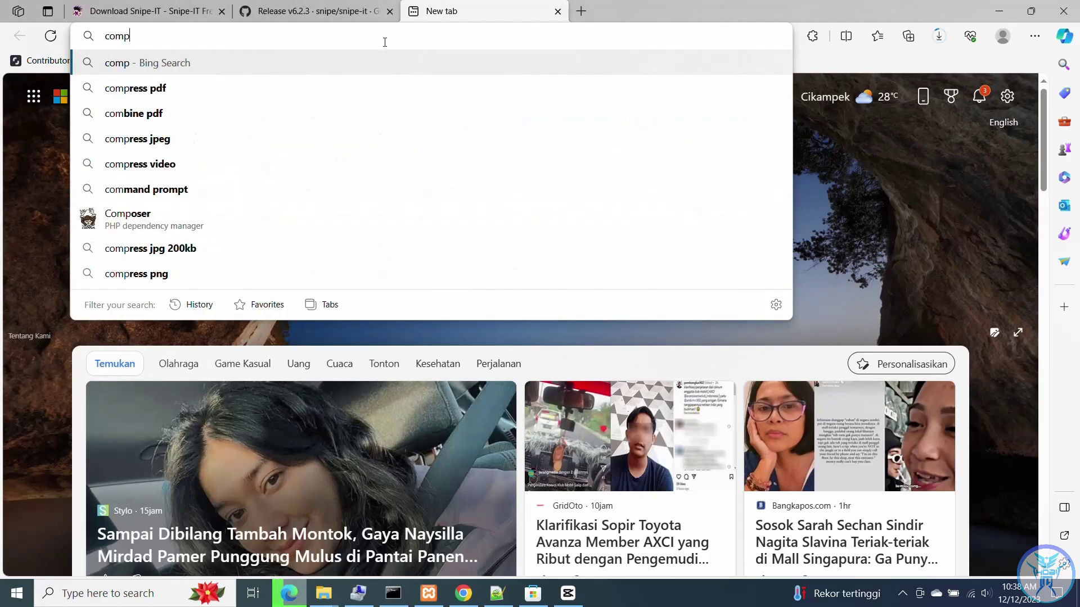
pyautogui.write('oser')
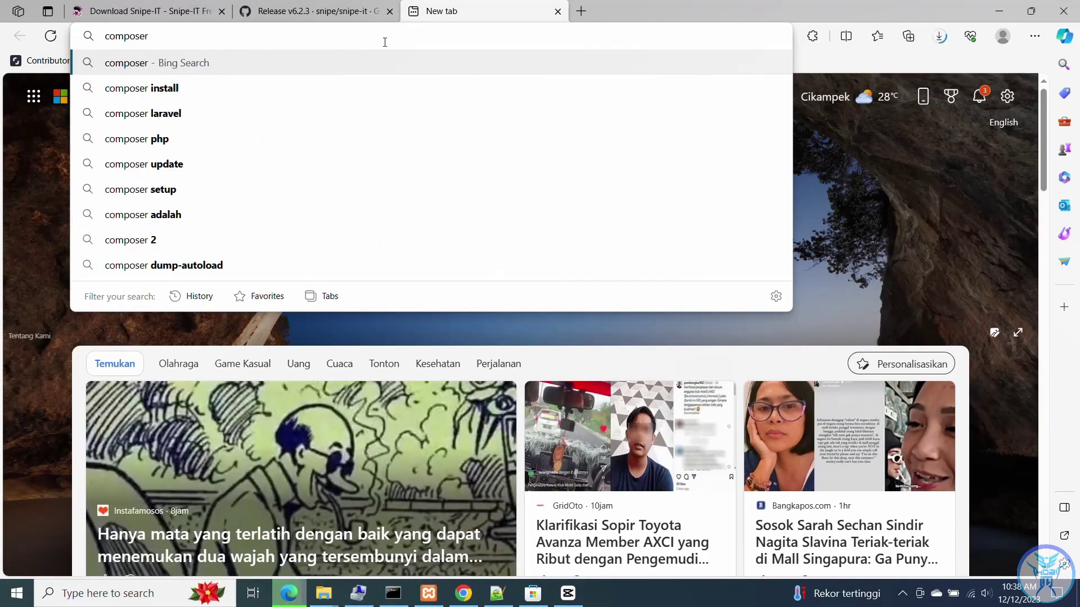
pyautogui.write(' download')
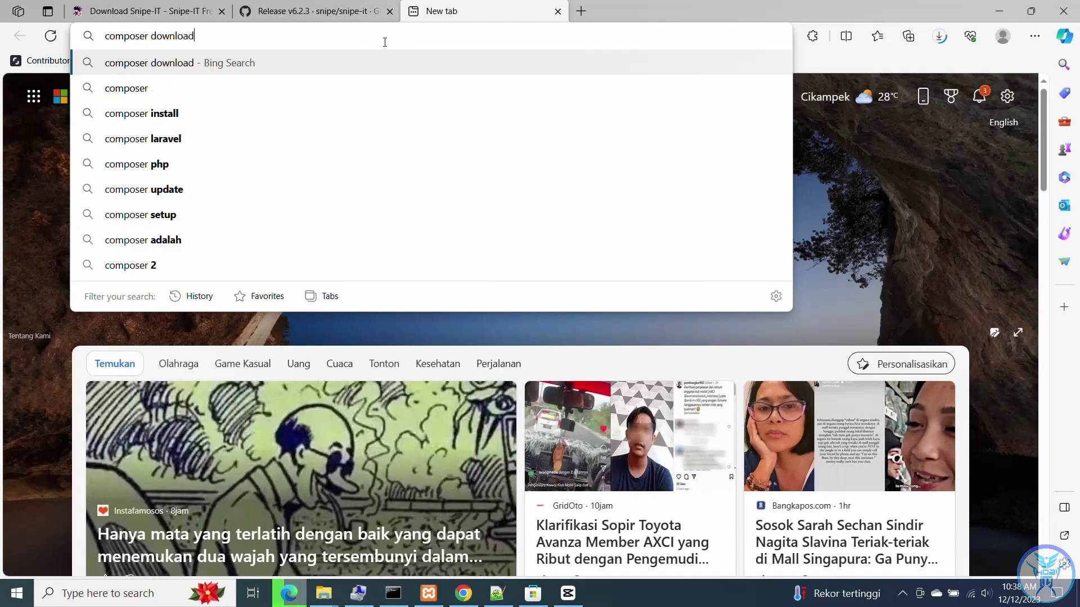
pyautogui.press('Return')
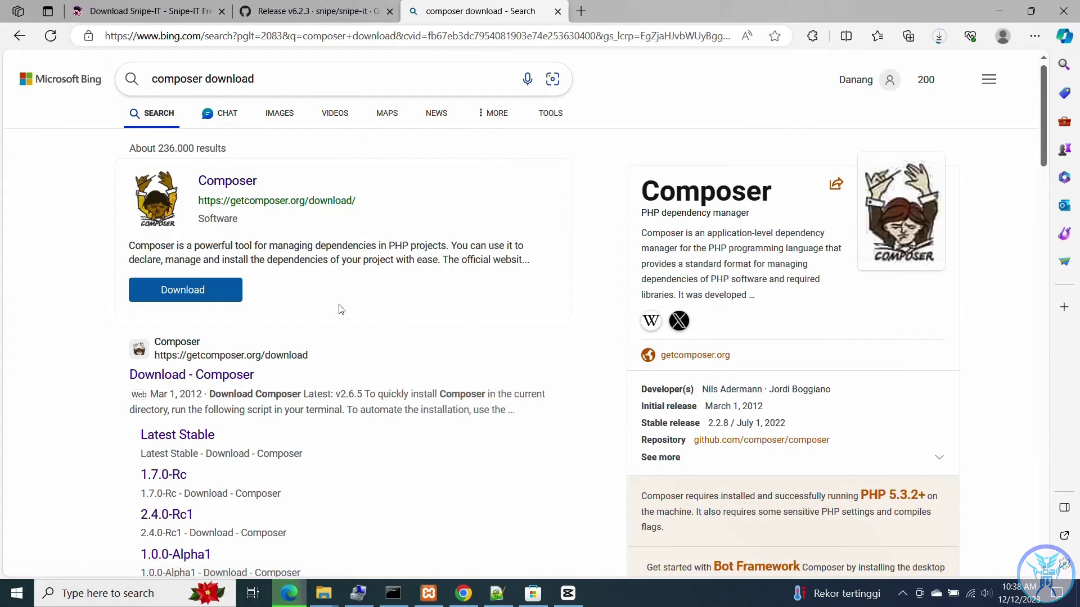
pyautogui.click(224, 377)
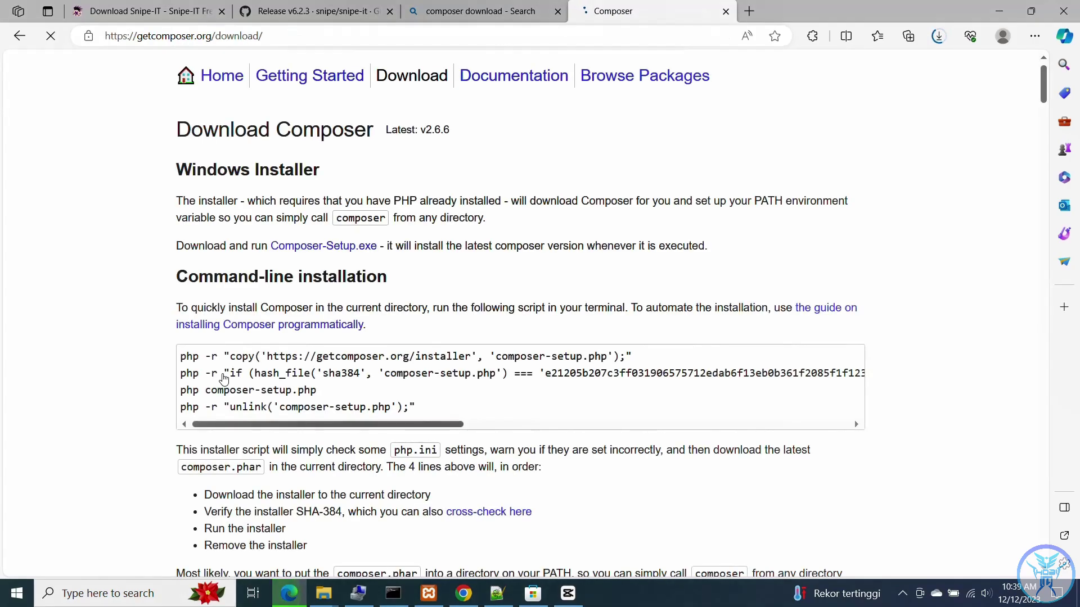
pyautogui.scroll(-1, 446, 159)
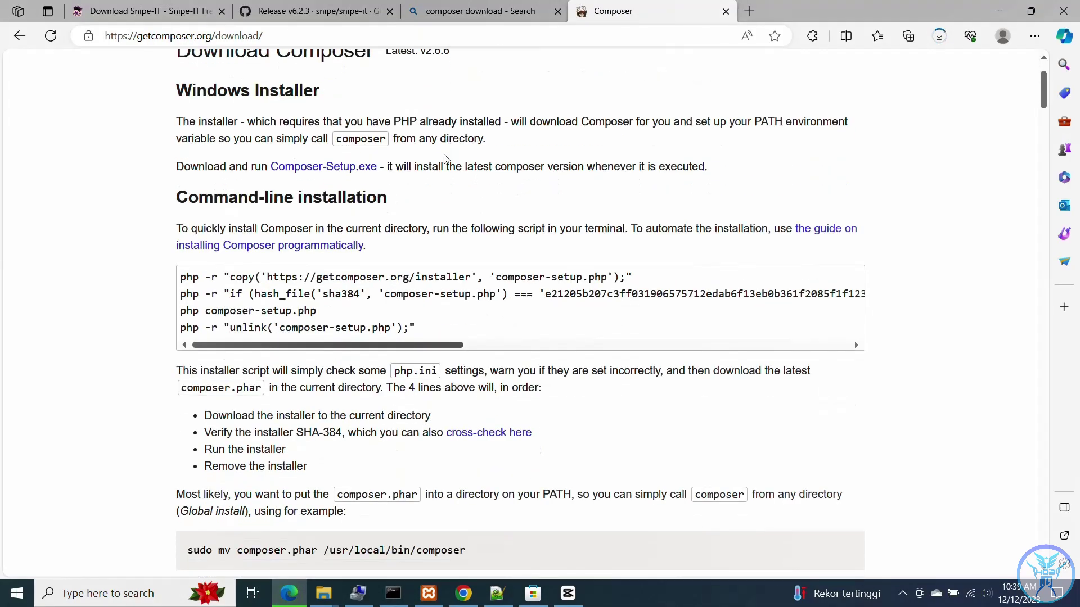
pyautogui.scroll(1, 301, 169)
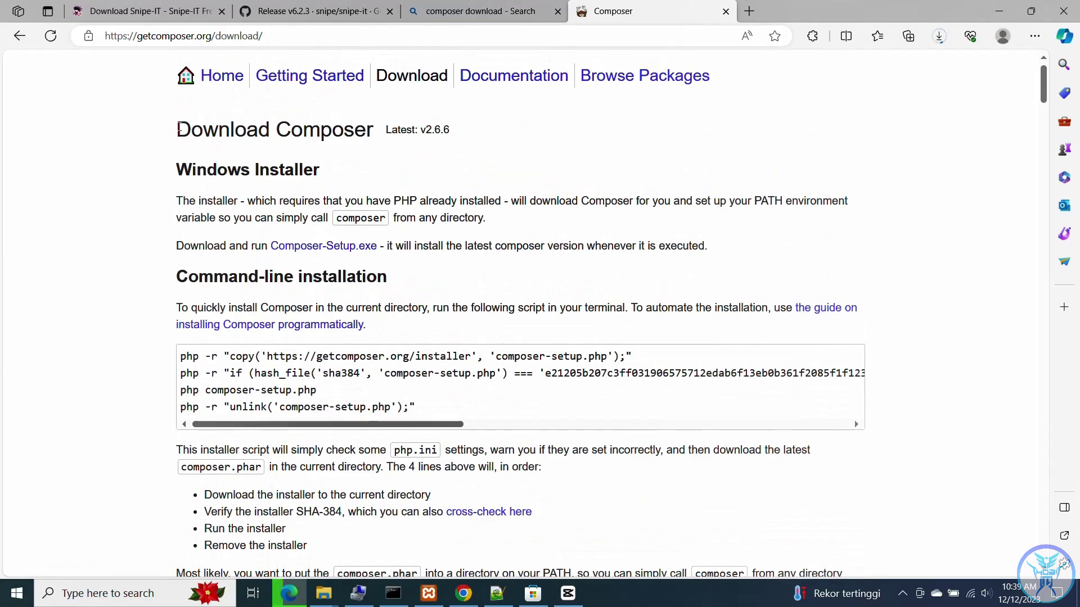
pyautogui.moveTo(183, 128); pyautogui.dragTo(372, 131)
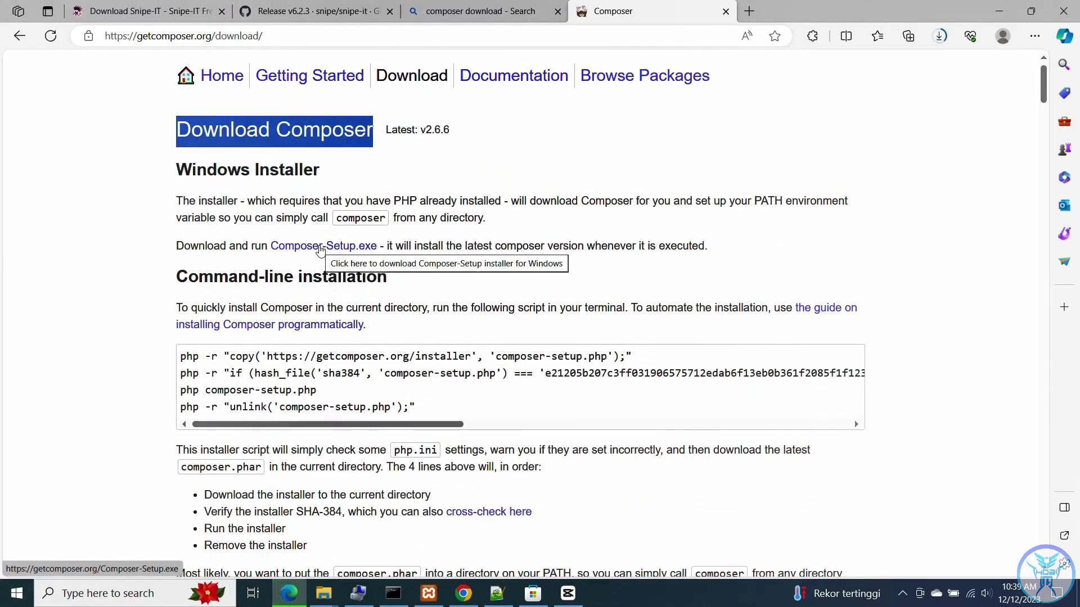
pyautogui.click(321, 250)
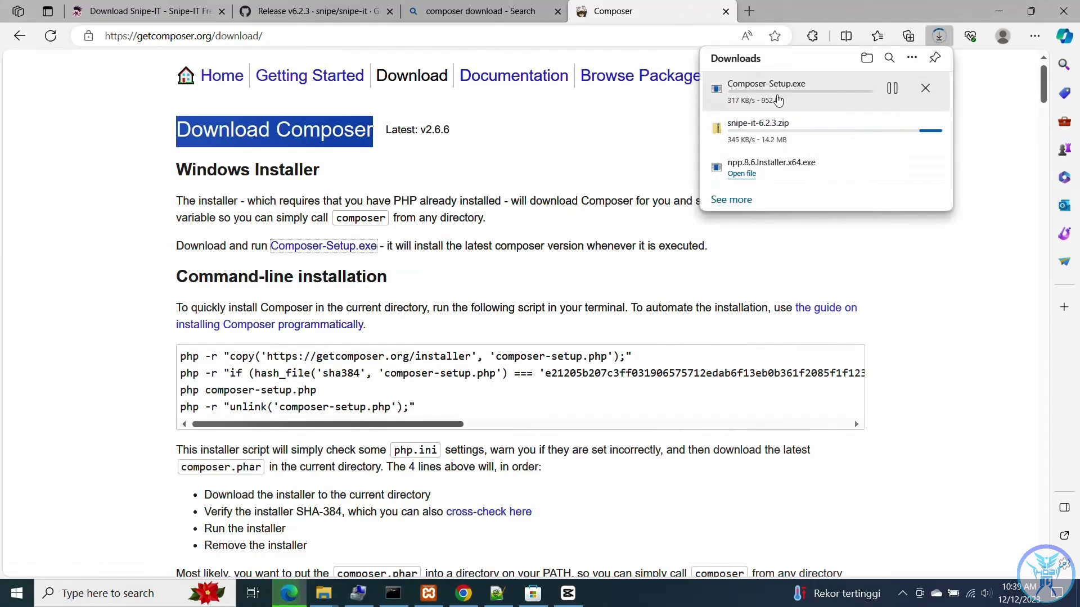
# - In a new tab, go to Google and search for 'download xampp'
pyautogui.click(748, 11)
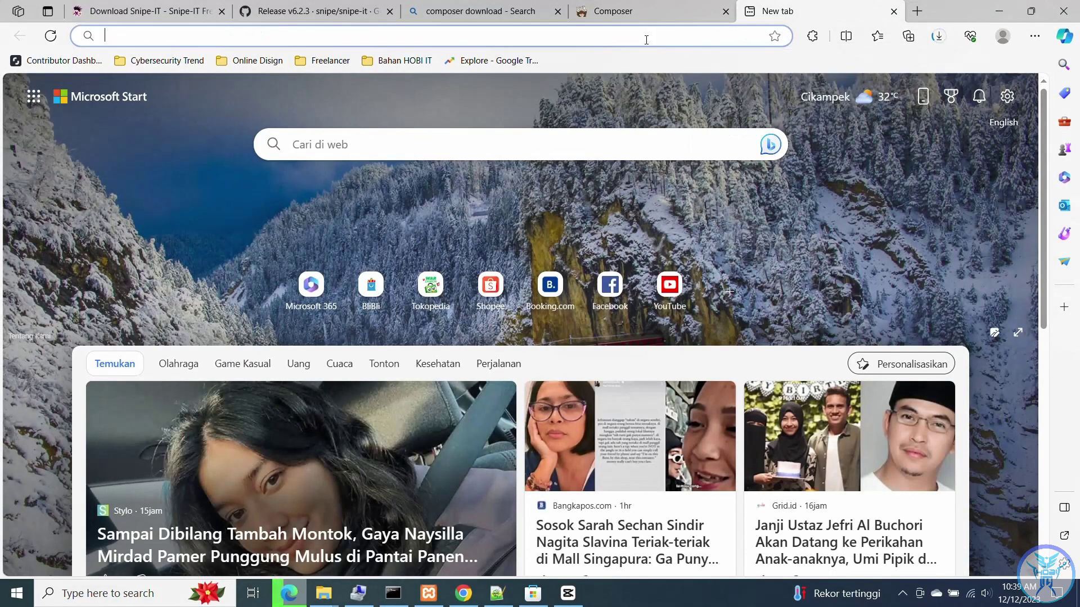
pyautogui.click(645, 37)
pyautogui.write('xa')
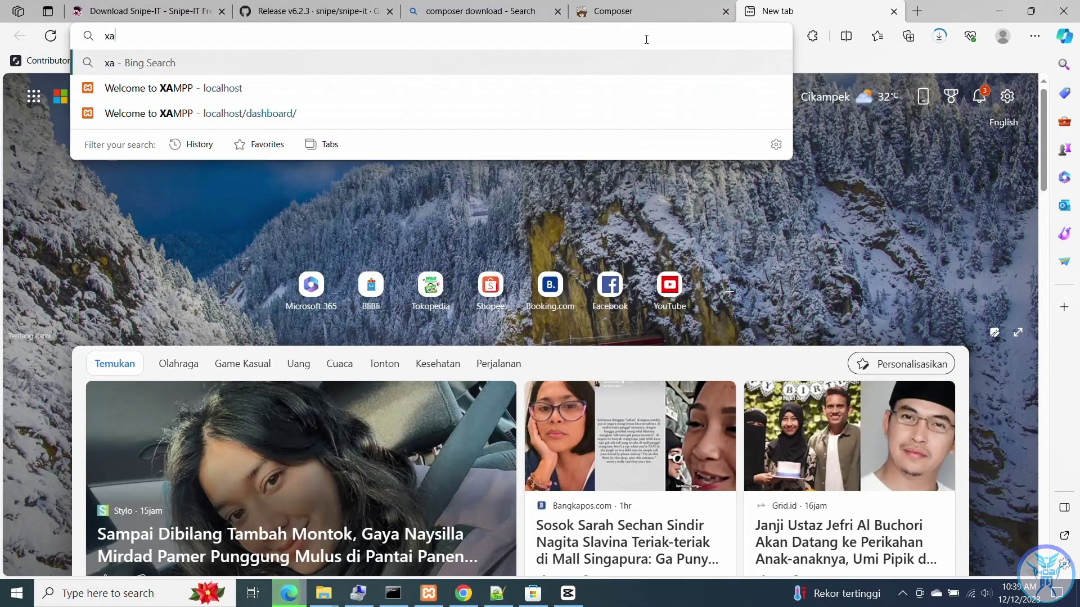
pyautogui.press('BackSpace')
pyautogui.press('BackSpace')
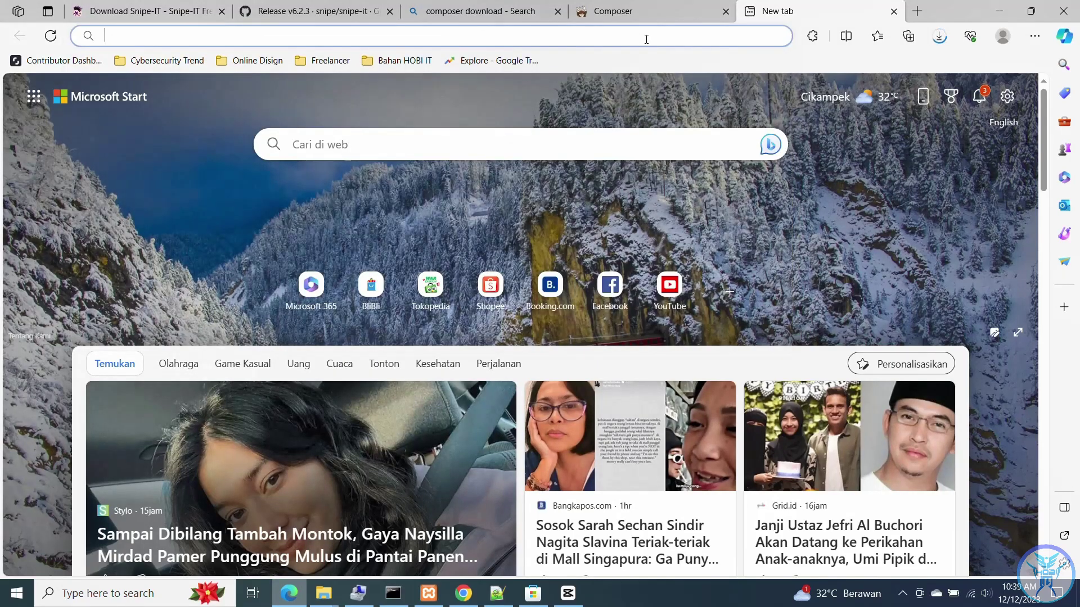
pyautogui.write('google.com')
pyautogui.press('Return')
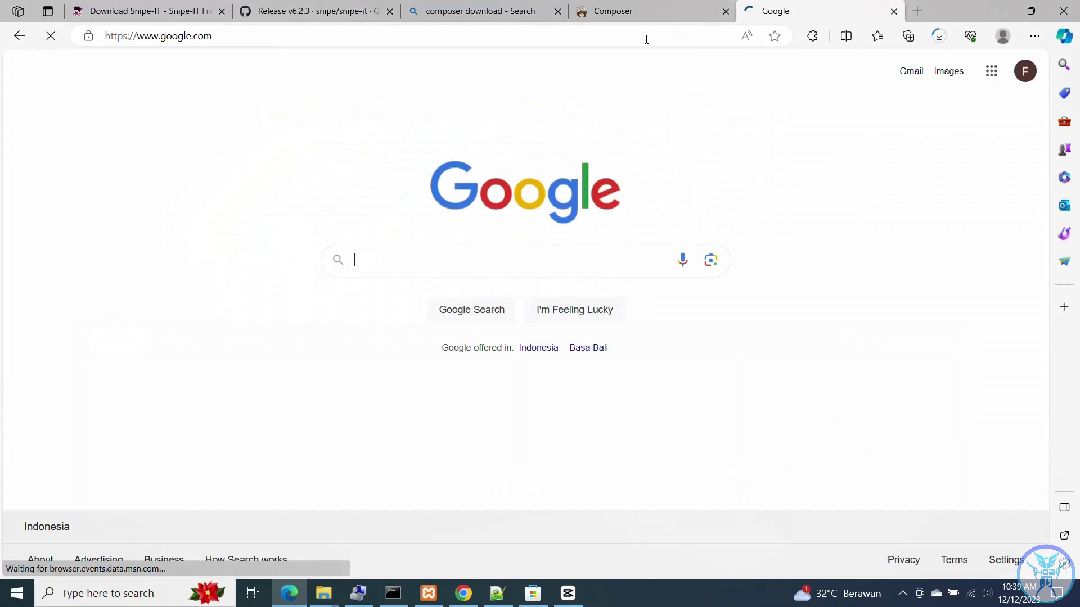
pyautogui.write('dow')
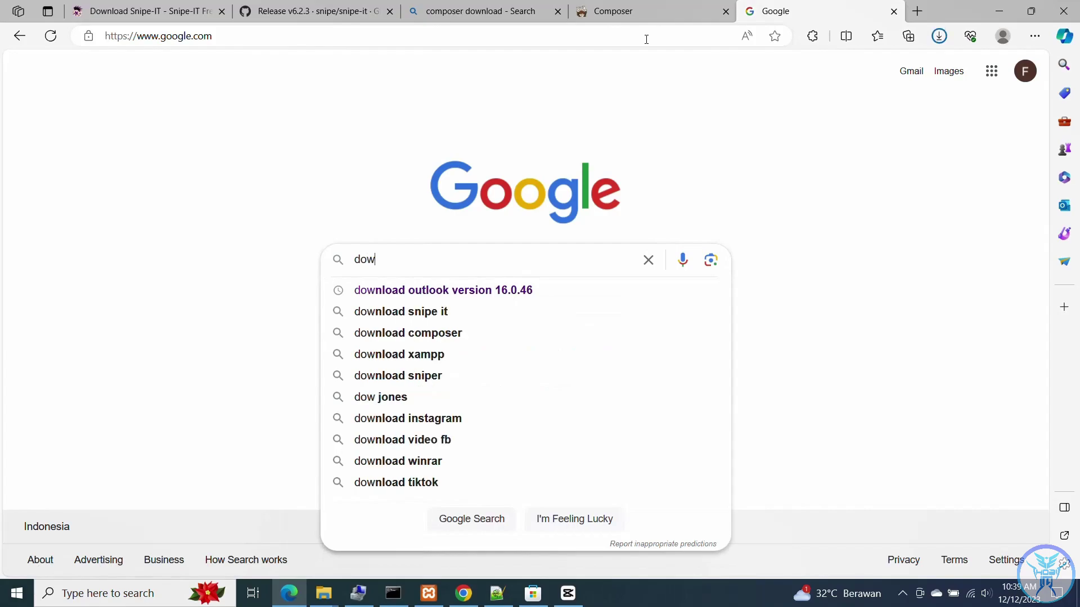
pyautogui.write('nload')
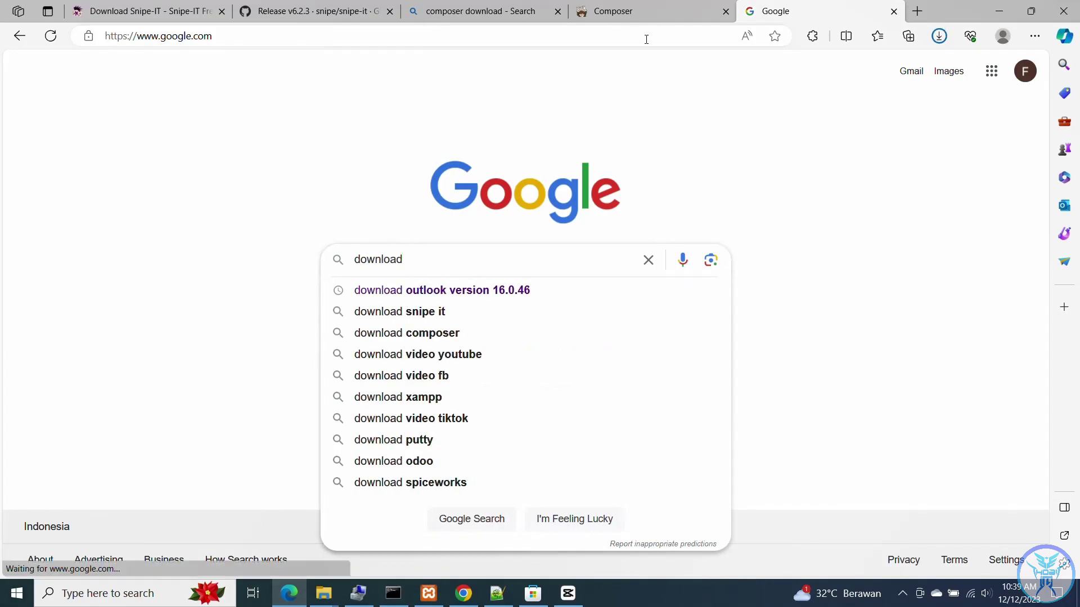
pyautogui.write(' xampp')
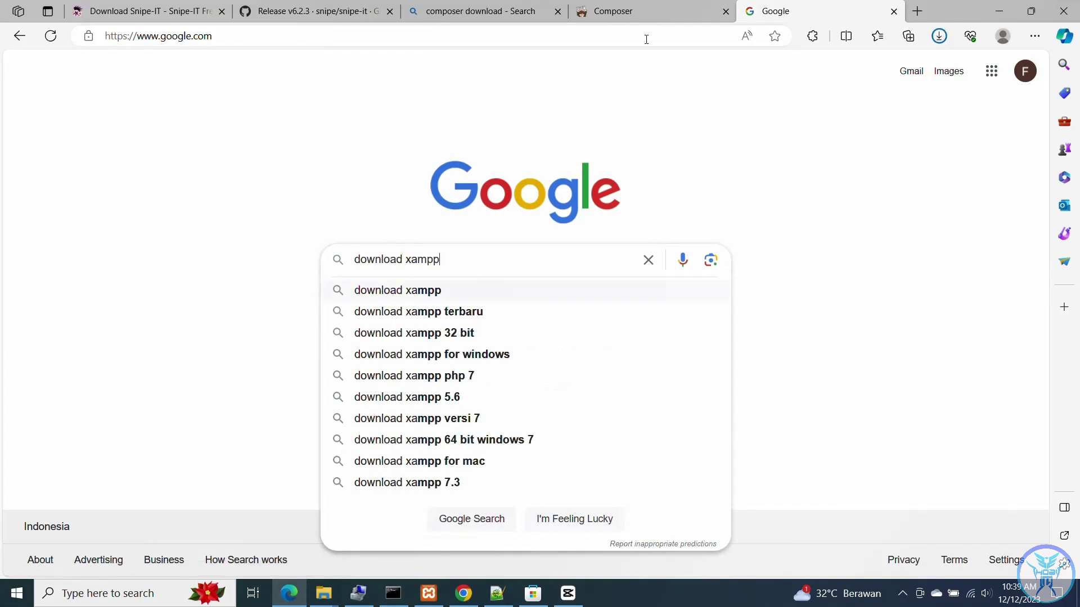
pyautogui.press('Return')
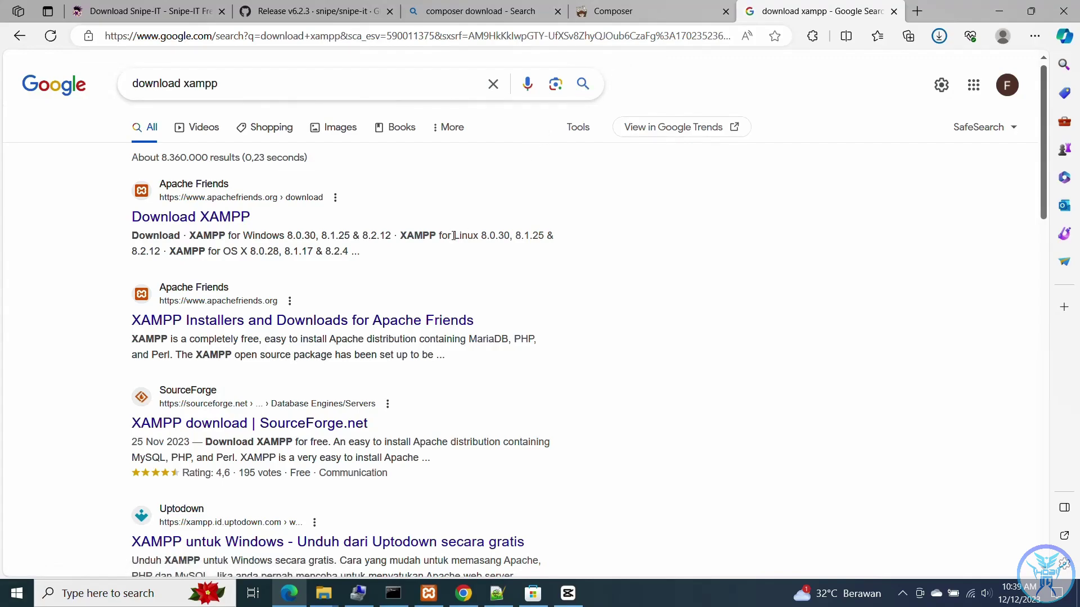
# - On apachefriends.org, download the 64-bit XAMPP 8.0.30 installer and show its folder
pyautogui.scroll(-3, 453, 235)
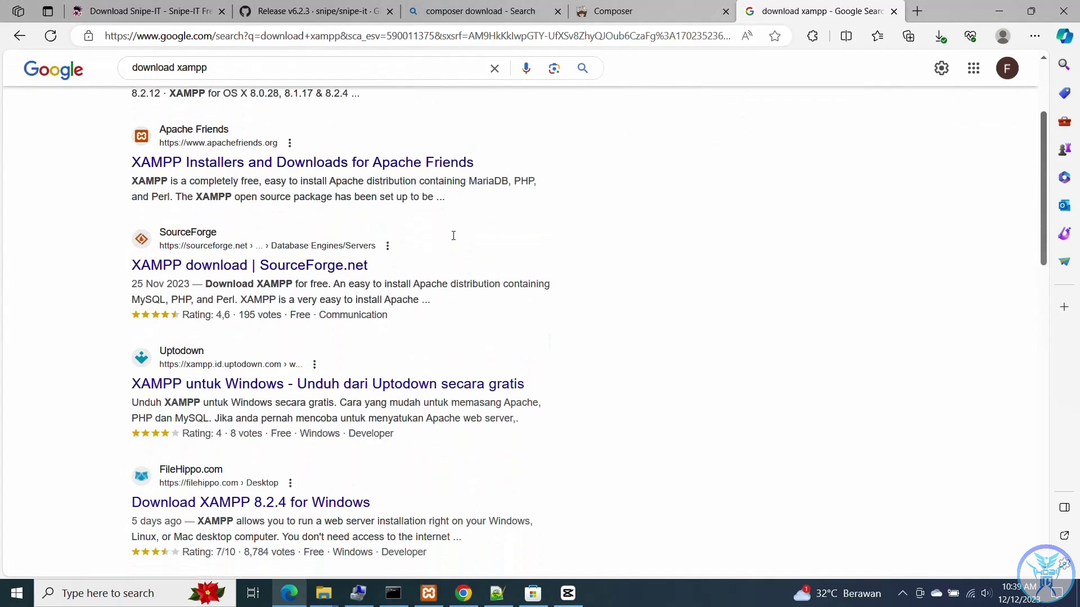
pyautogui.scroll(-3, 453, 236)
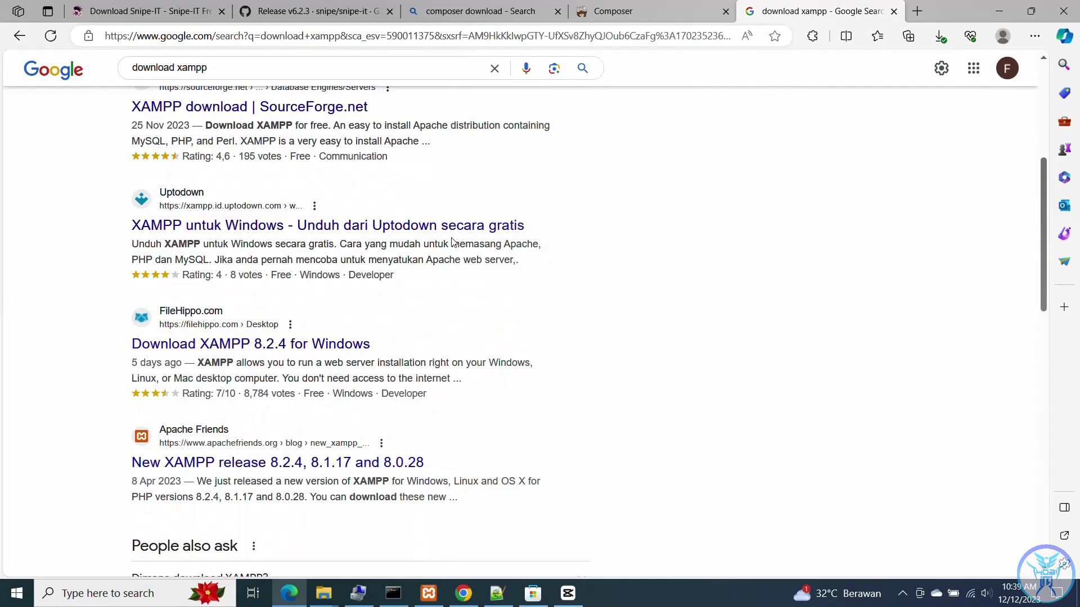
pyautogui.scroll(6, 453, 242)
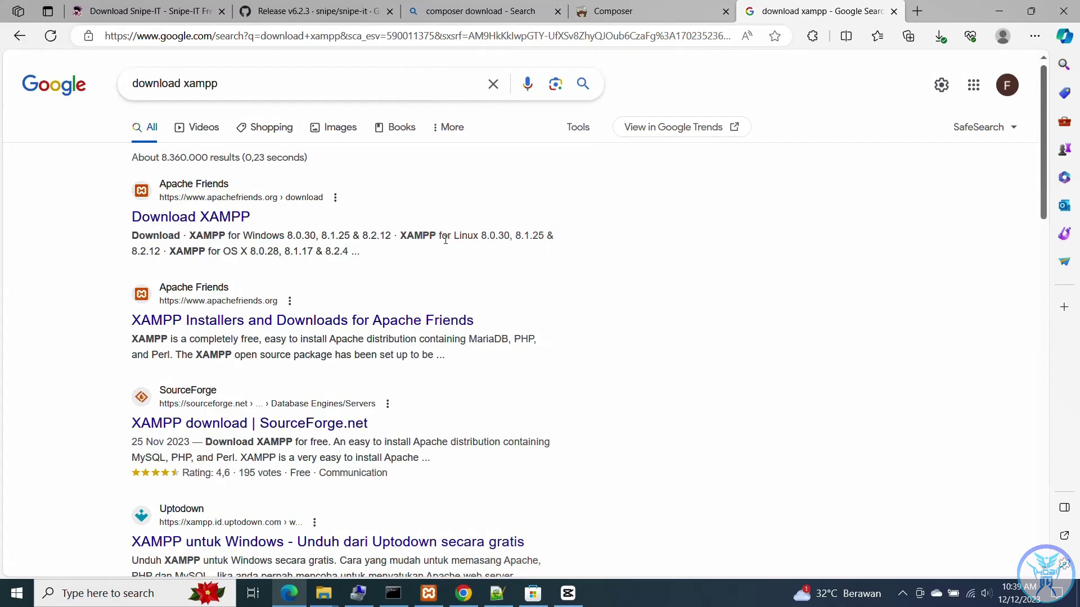
pyautogui.click(236, 218)
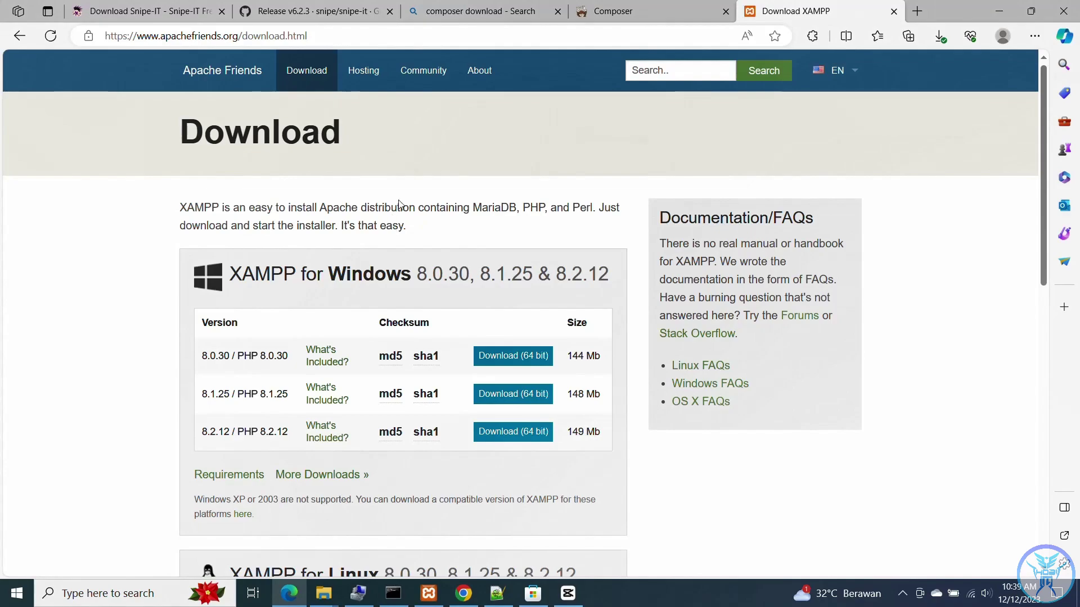
pyautogui.scroll(-1, 401, 203)
pyautogui.scroll(-1, 401, 203)
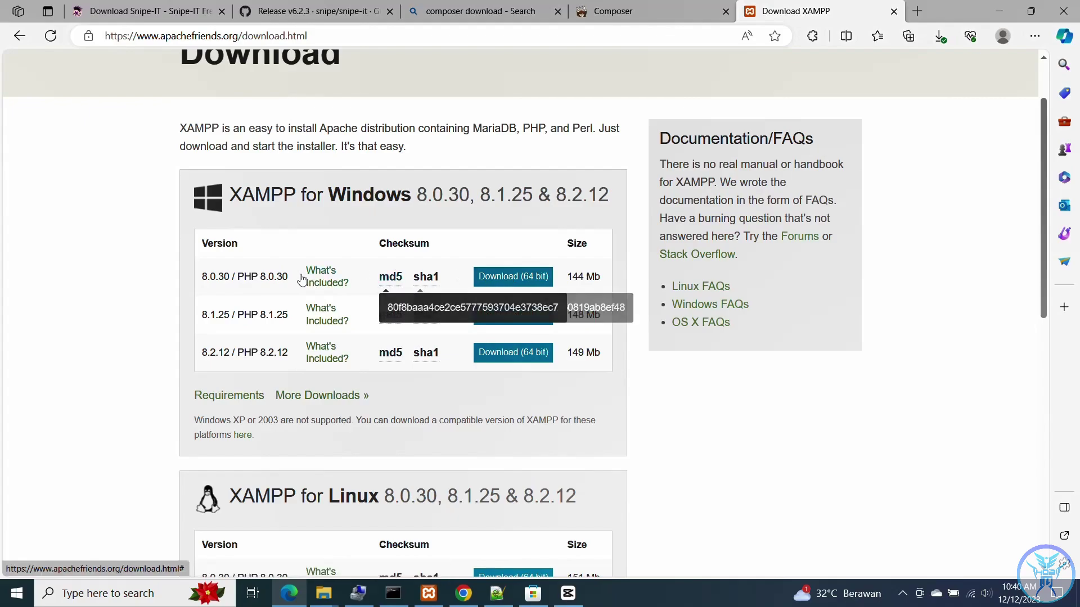
pyautogui.moveTo(292, 279); pyautogui.dragTo(204, 287)
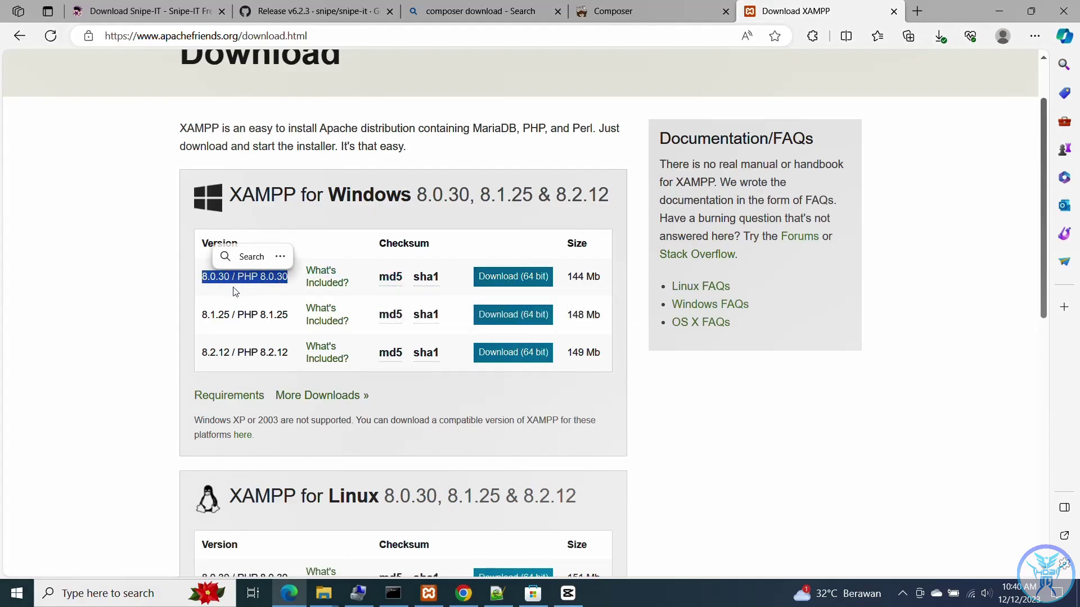
pyautogui.click(543, 284)
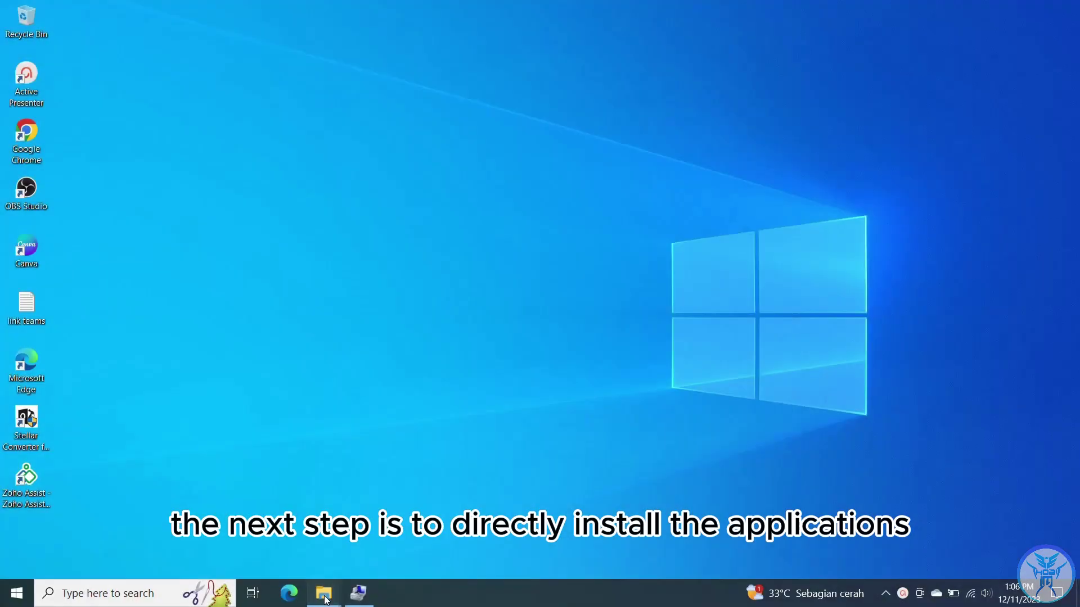
pyautogui.click(325, 596)
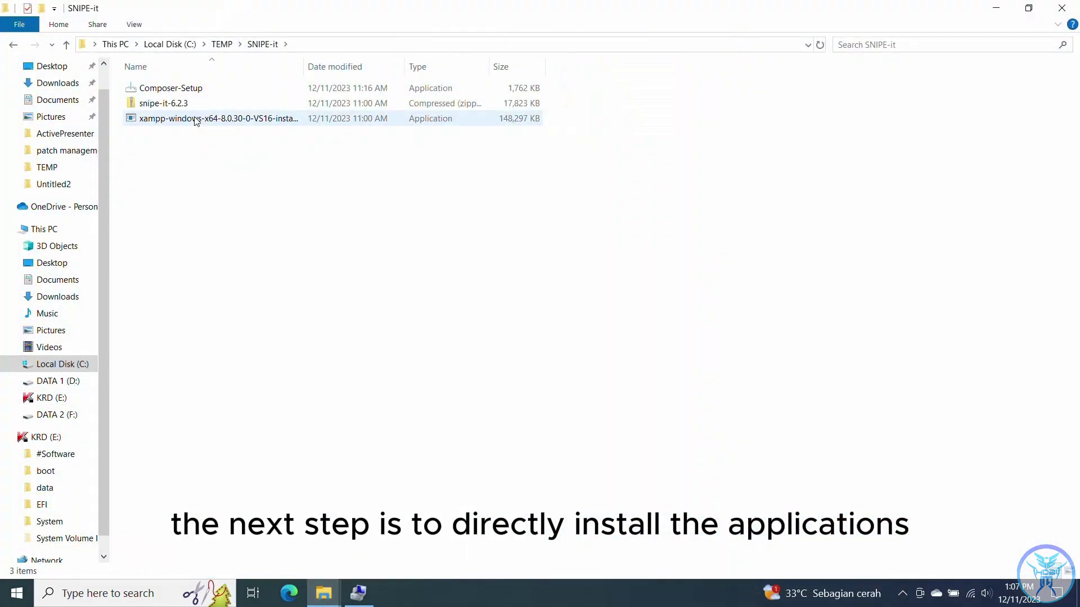
# - Launch the XAMPP installer, accepting the admin prompt, antivirus notice and UAC warning
pyautogui.click(196, 120)
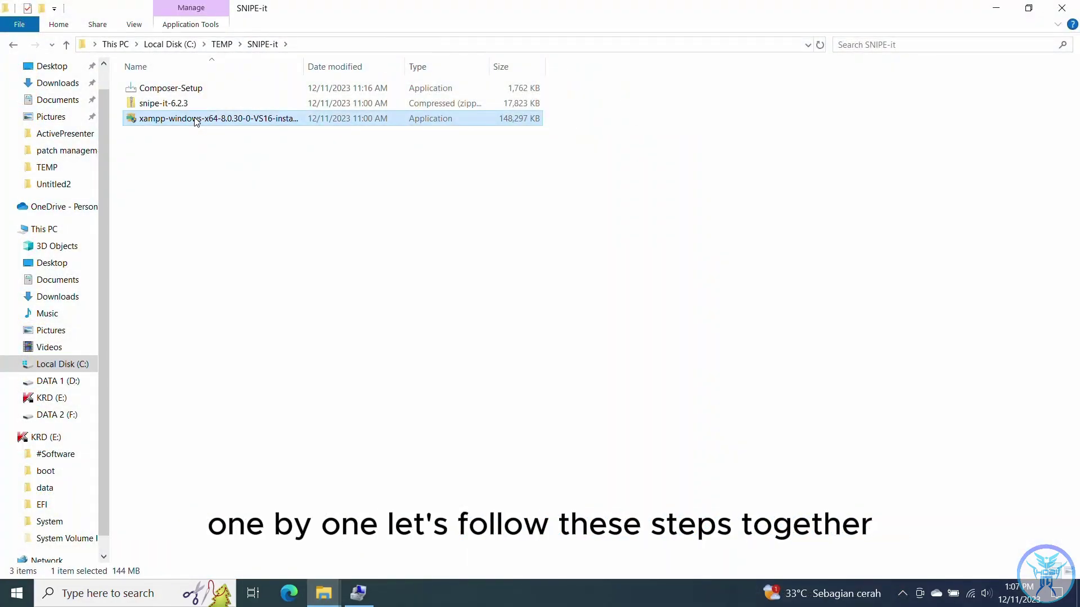
pyautogui.doubleClick(196, 119)
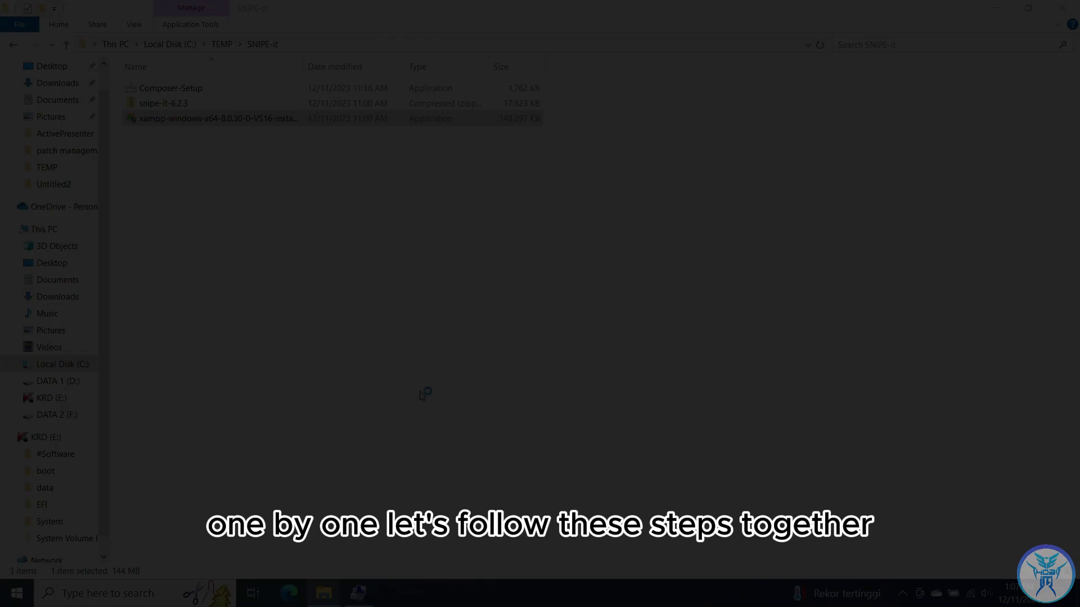
pyautogui.click(424, 392)
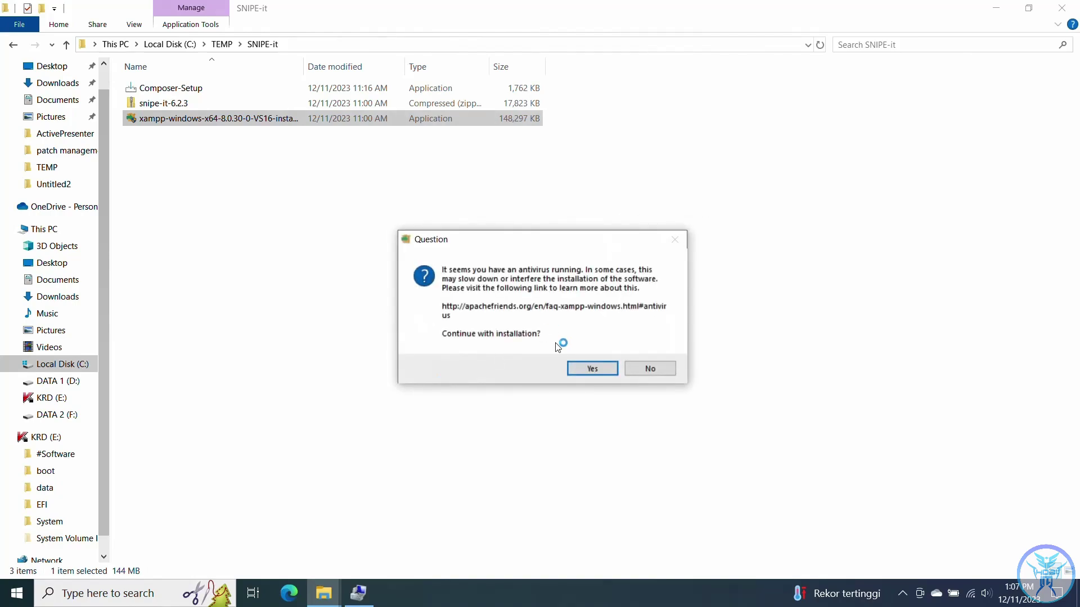
pyautogui.click(578, 366)
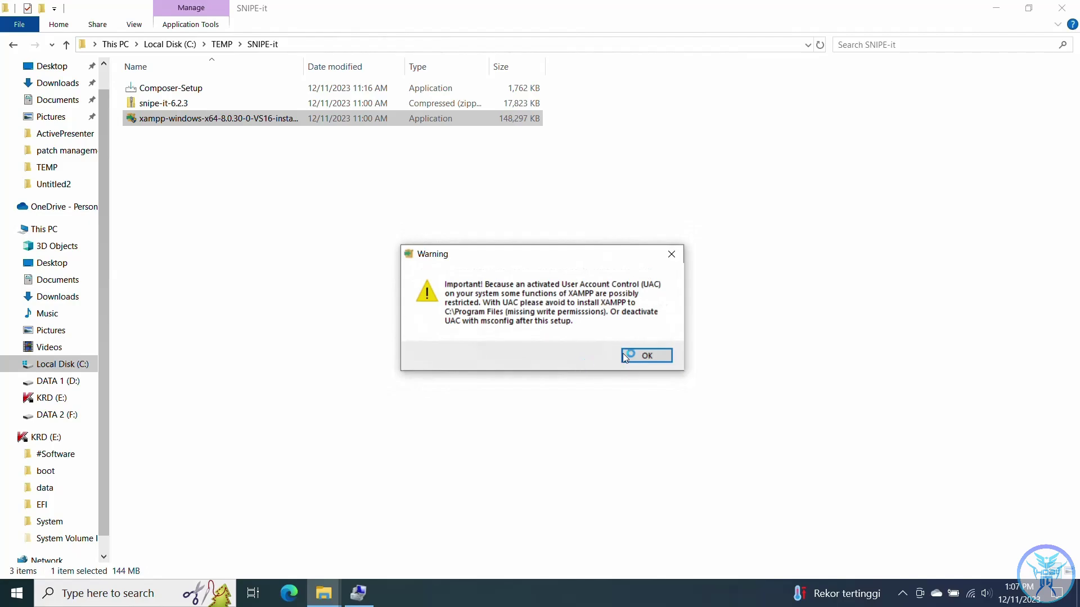
pyautogui.click(623, 353)
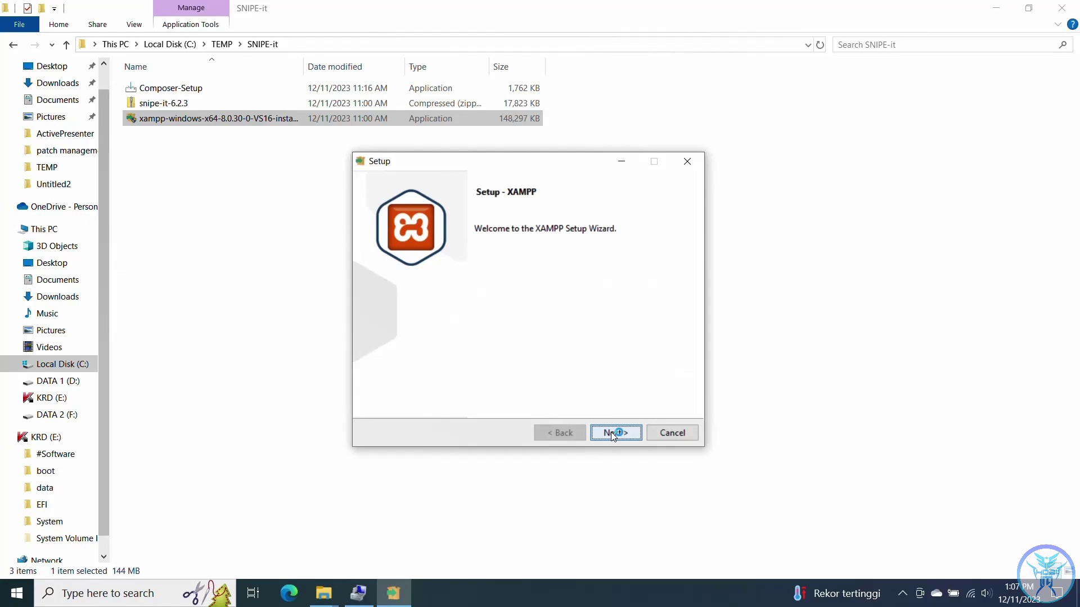
# - Install with default components and language into the C:\xampp folder
pyautogui.click(611, 434)
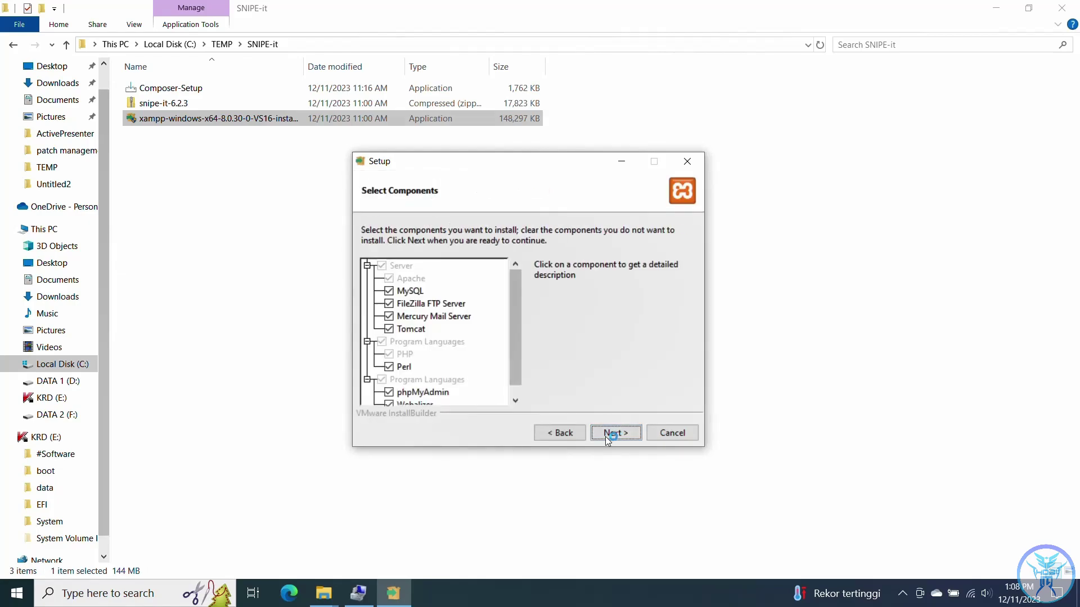
pyautogui.click(607, 433)
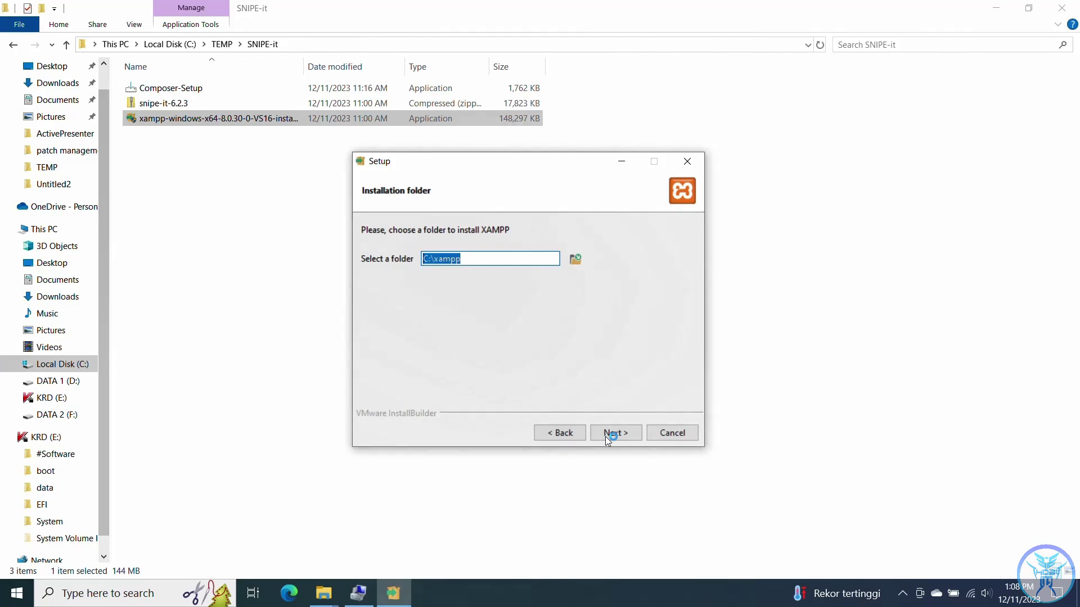
pyautogui.click(605, 436)
pyautogui.click(605, 436)
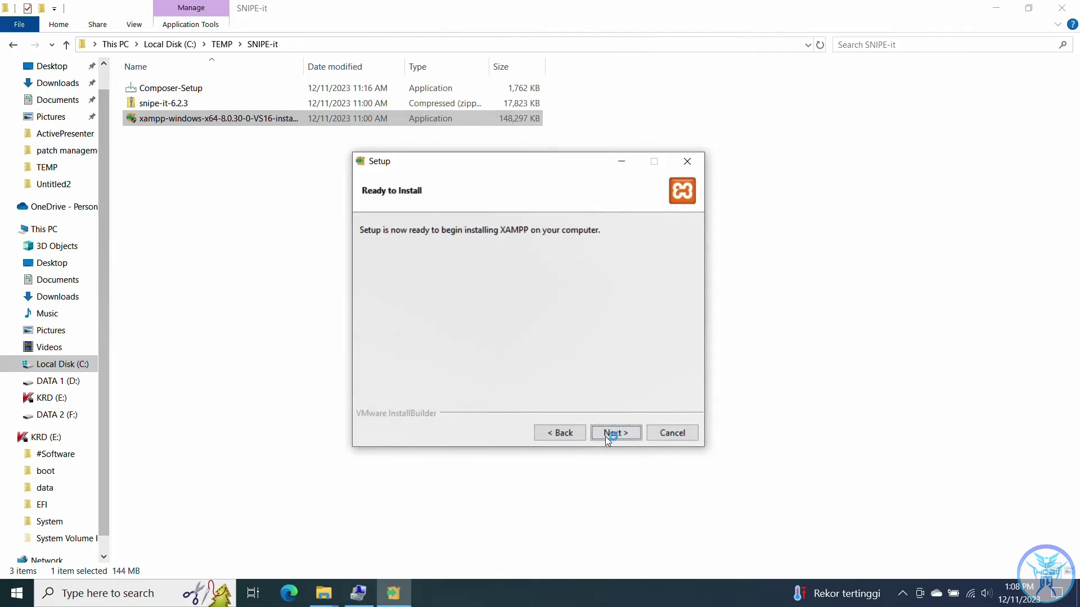
pyautogui.click(605, 437)
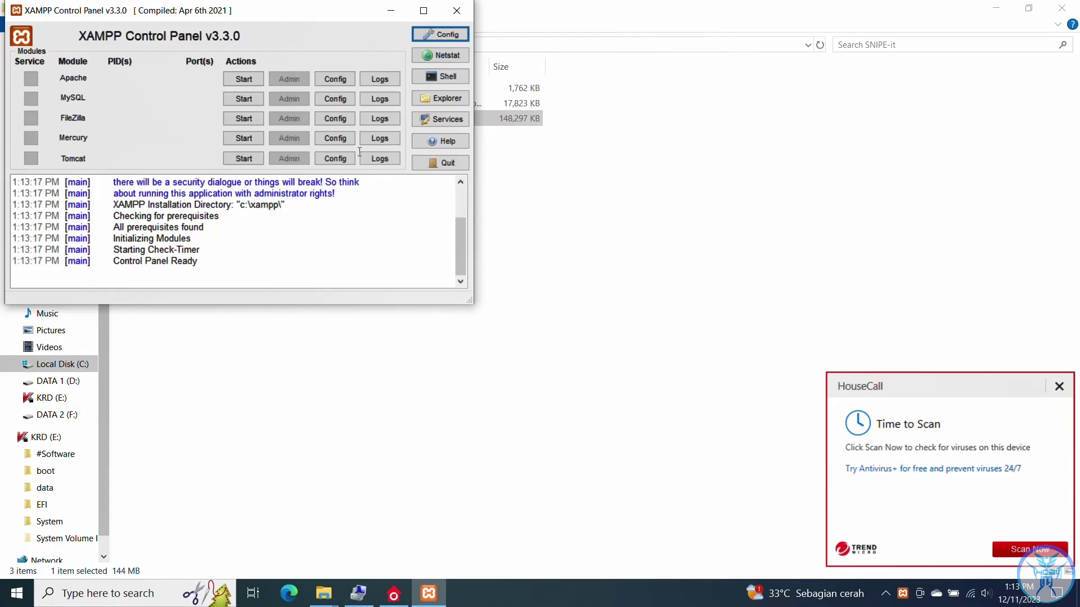
# - Paste the snipe-it-6.2.3 zip into C:\xampp\htdocs
pyautogui.click(390, 10)
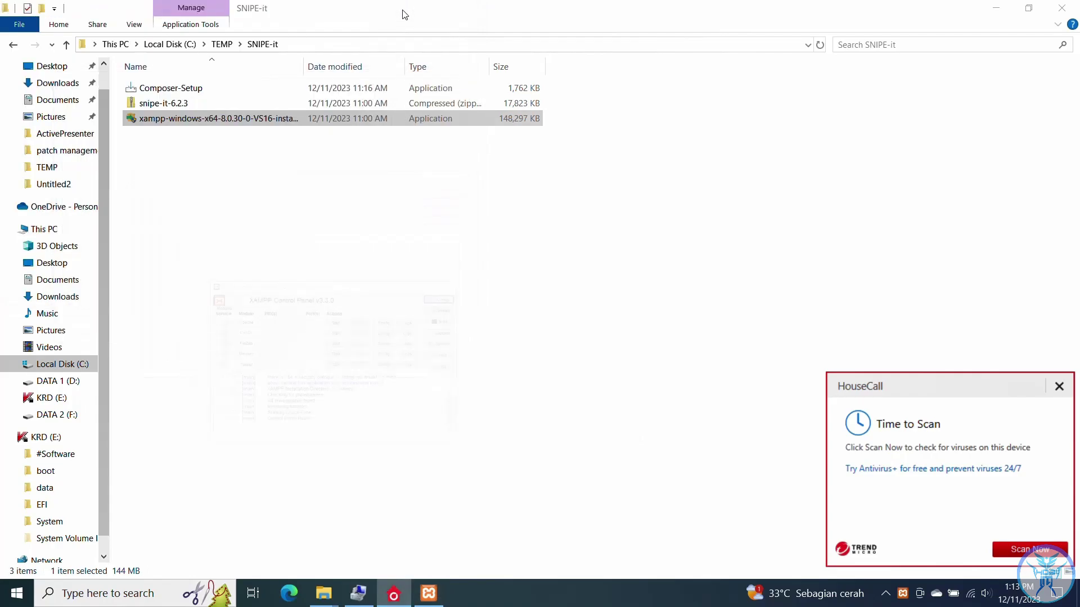
pyautogui.click(188, 104)
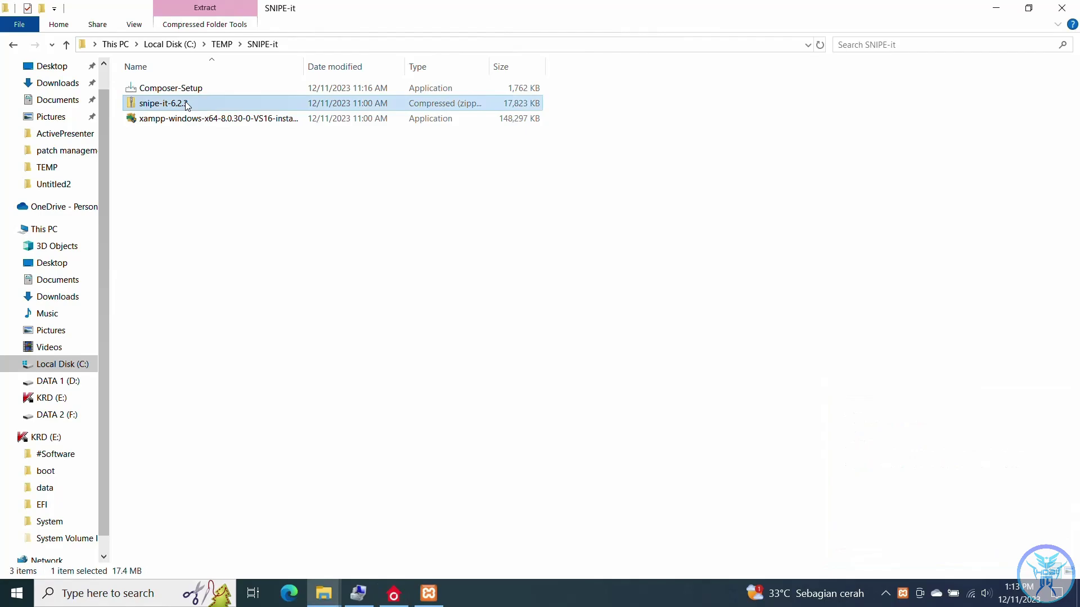
pyautogui.click(89, 364)
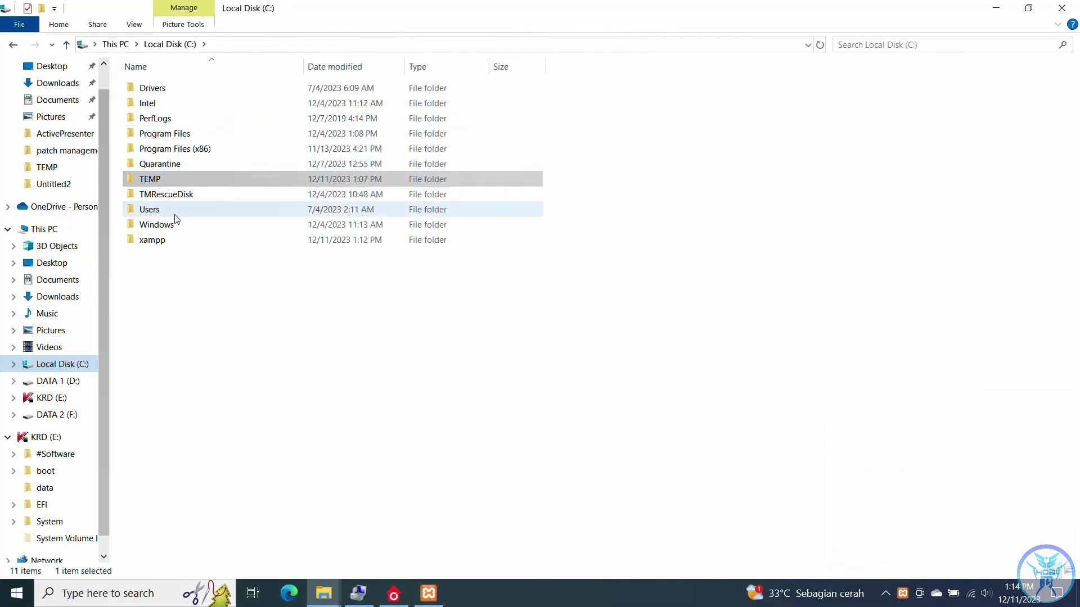
pyautogui.doubleClick(171, 239)
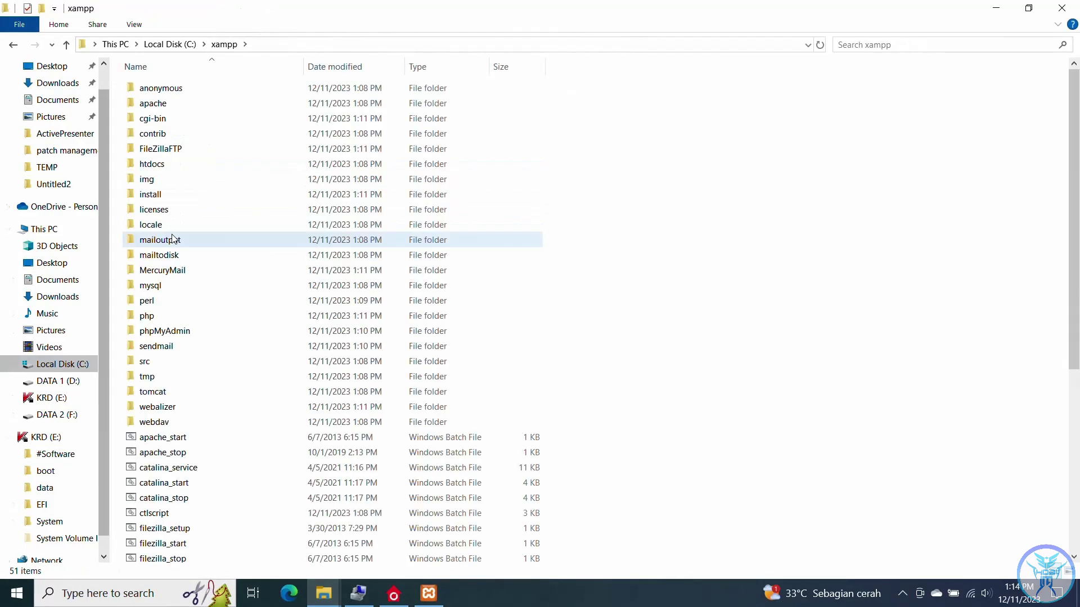
pyautogui.doubleClick(184, 166)
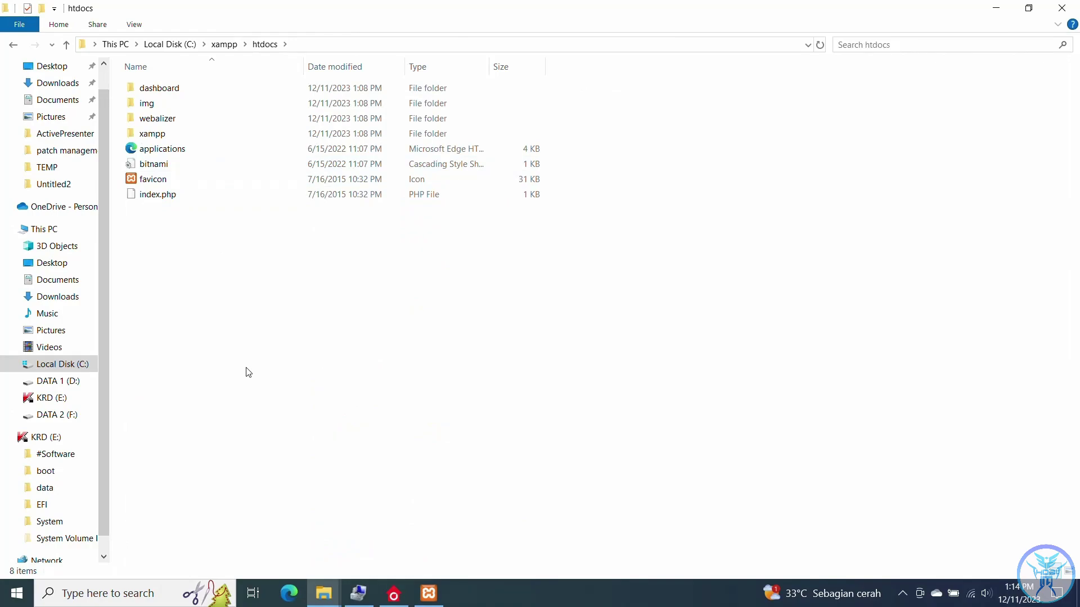
pyautogui.hotkey('ctrl', 'v')
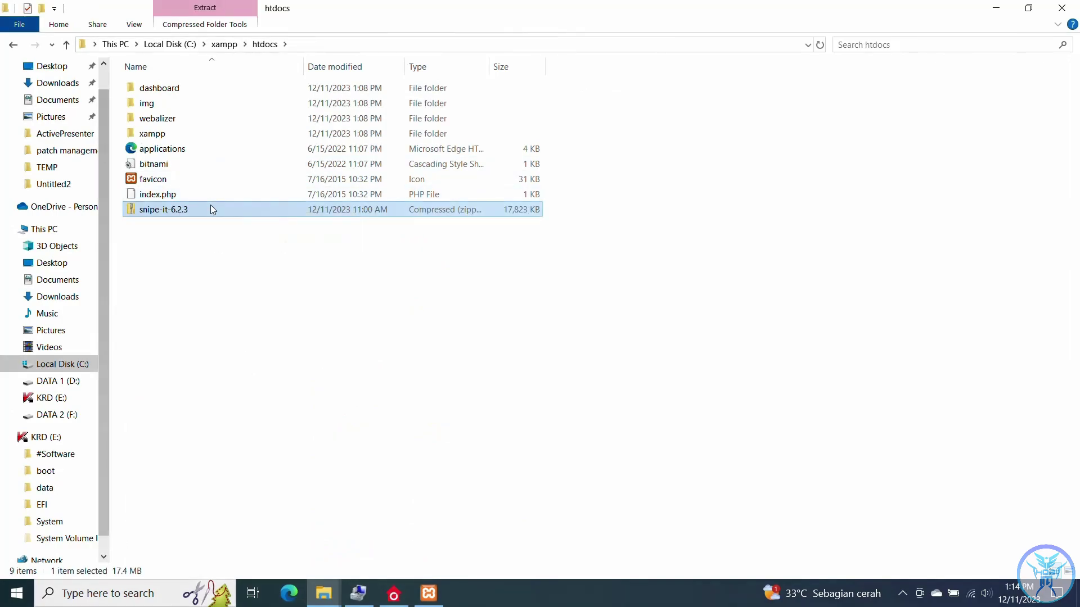
# - Extract the zip to C:\xampp\htdocs\snipe-it-6.2.3 and open the extracted folder
pyautogui.rightClick(210, 206)
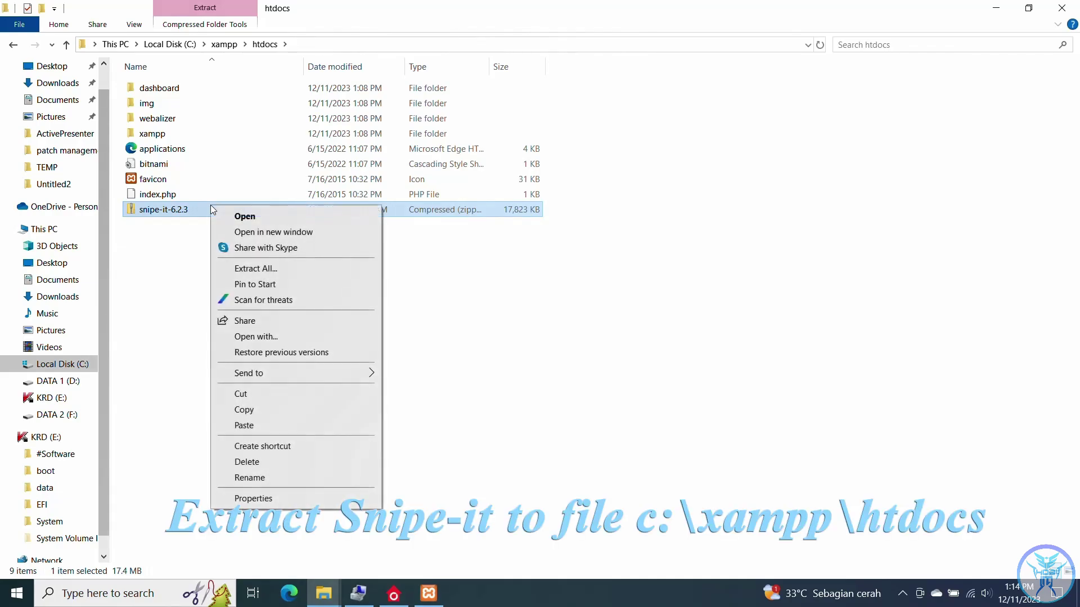
pyautogui.click(257, 268)
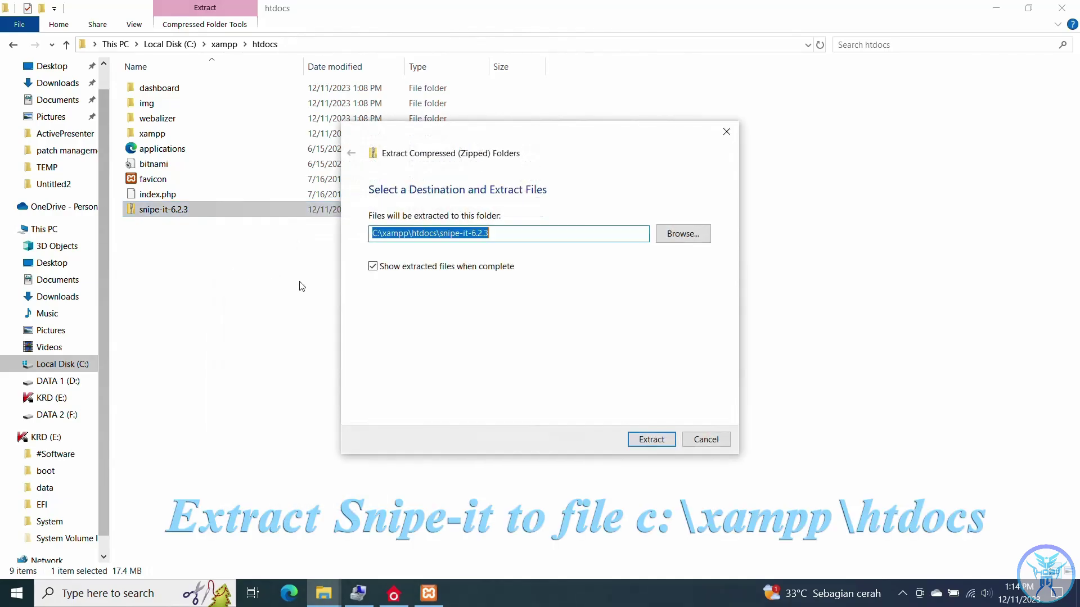
pyautogui.click(651, 438)
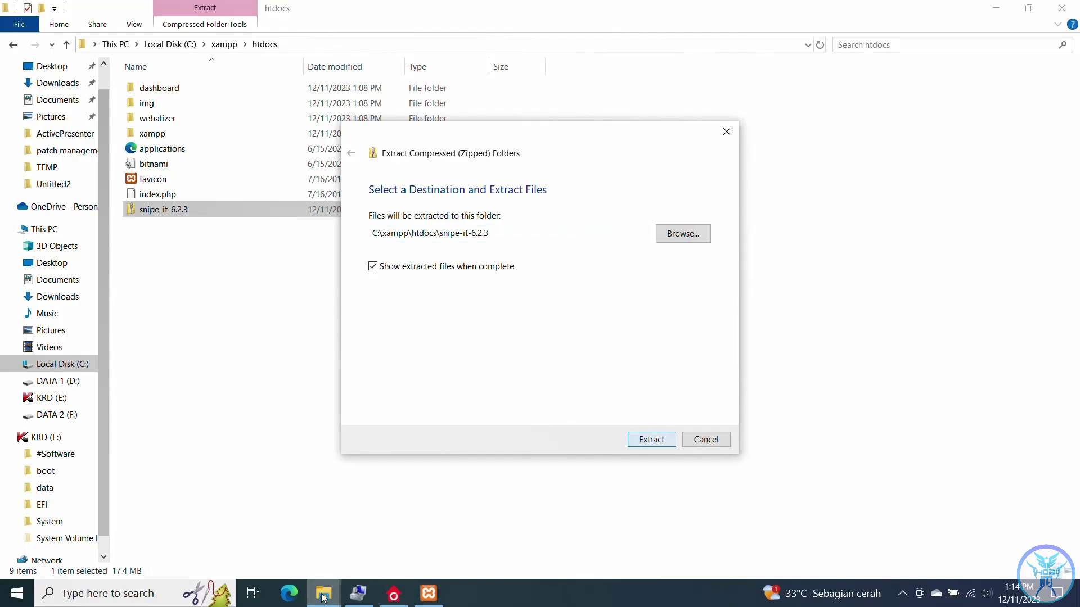
pyautogui.moveTo(321, 599)
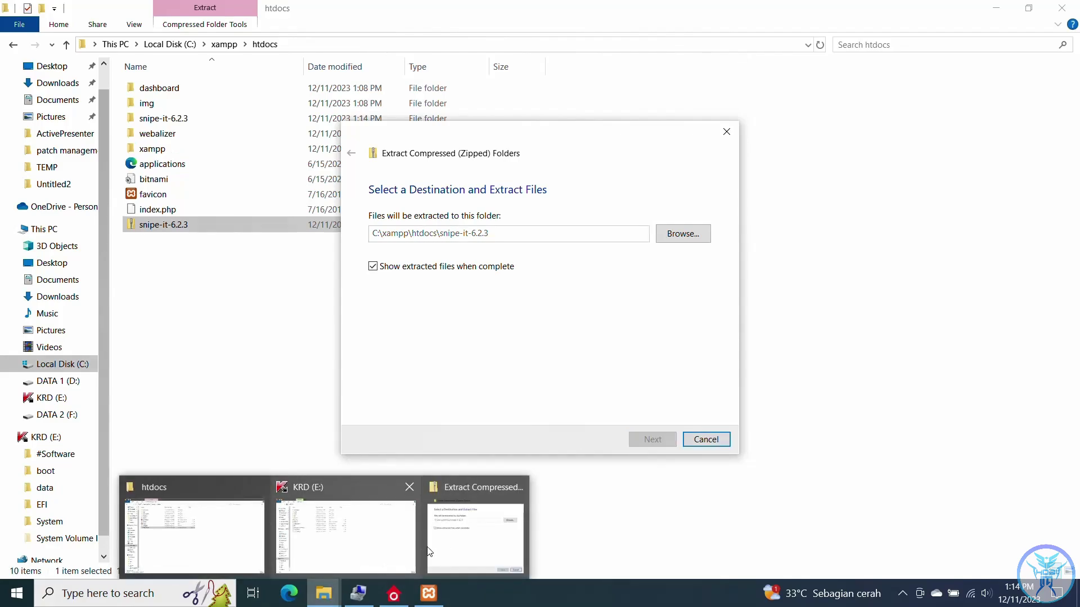
pyautogui.moveTo(431, 551)
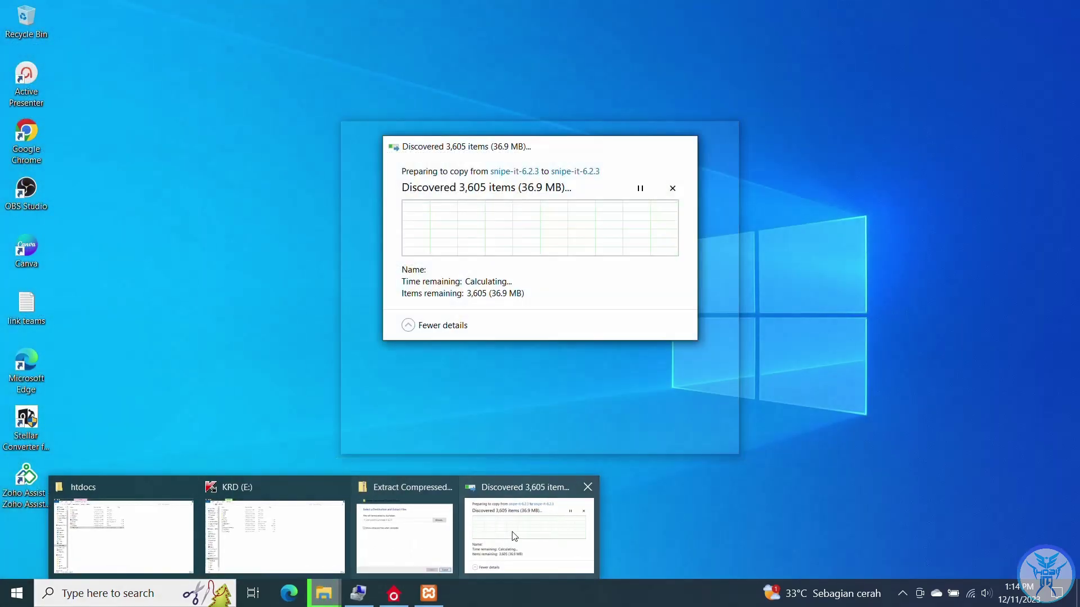
pyautogui.click(512, 531)
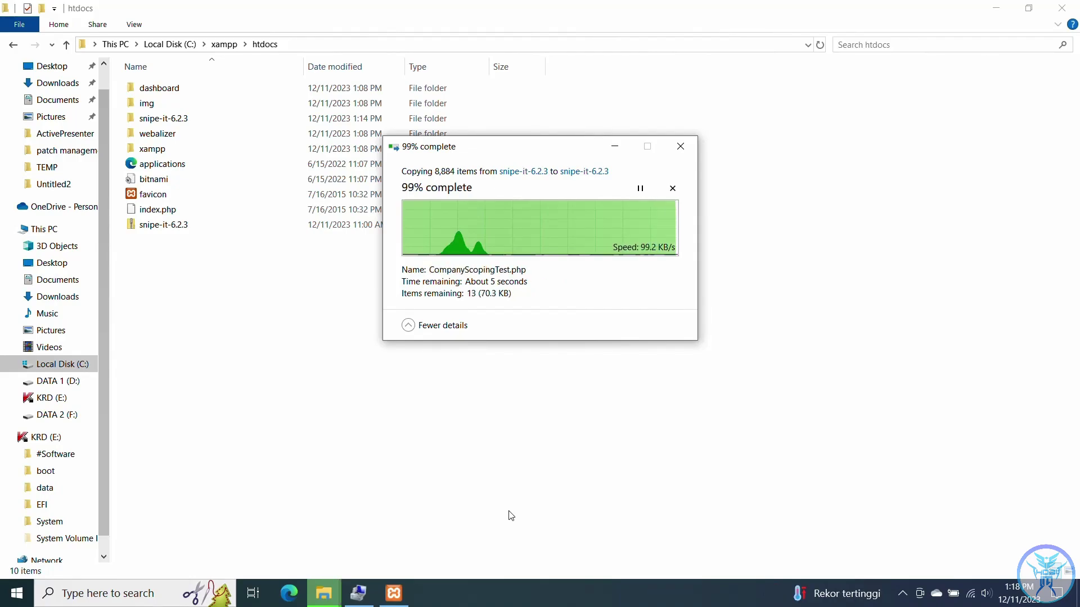
pyautogui.press('Return')
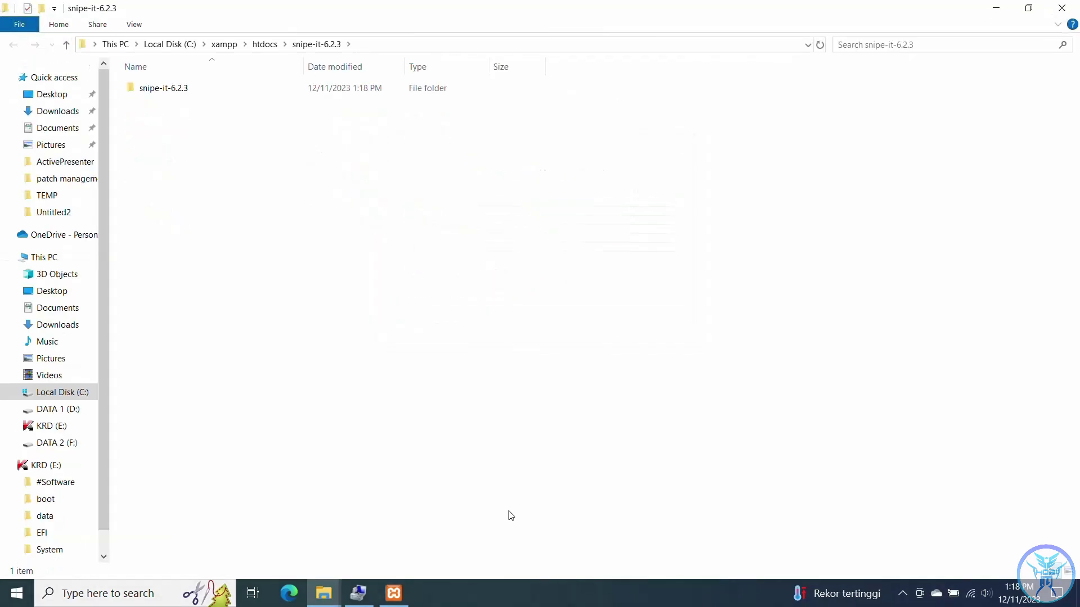
# - Move the 58 items from the nested snipe-it-6.2.3 folder up a level and delete the empty folder
pyautogui.doubleClick(180, 96)
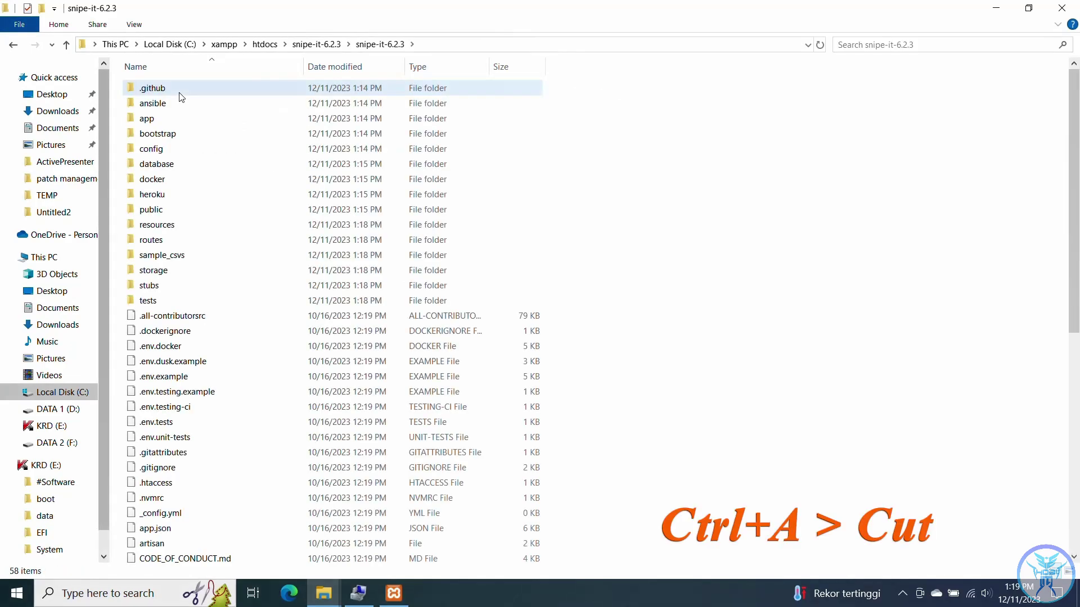
pyautogui.hotkey('ctrl', 'a')
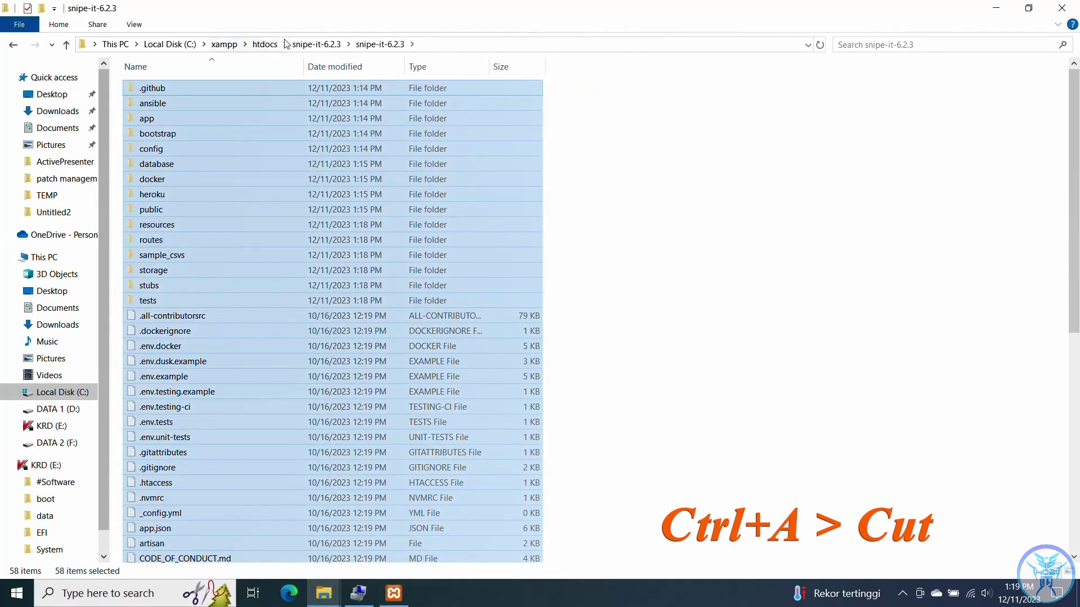
pyautogui.click(319, 45)
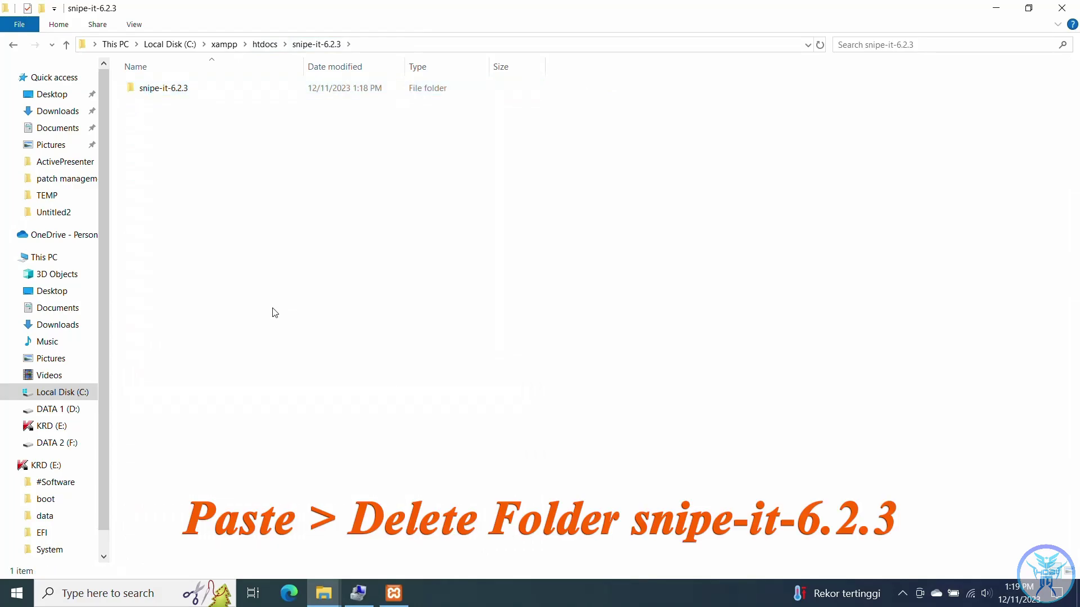
pyautogui.hotkey('ctrl', 'v')
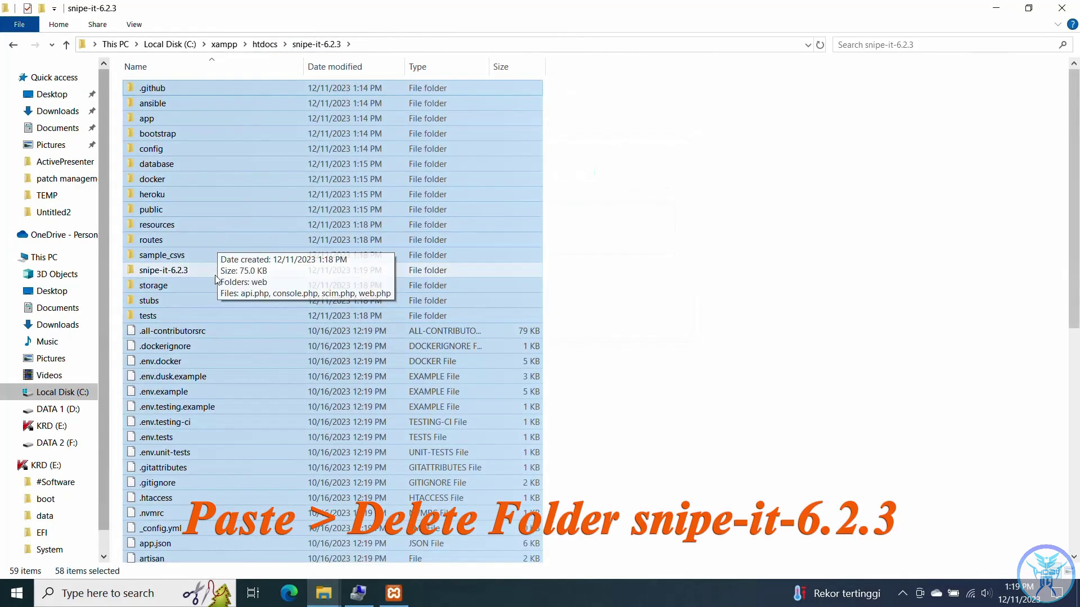
pyautogui.click(215, 271)
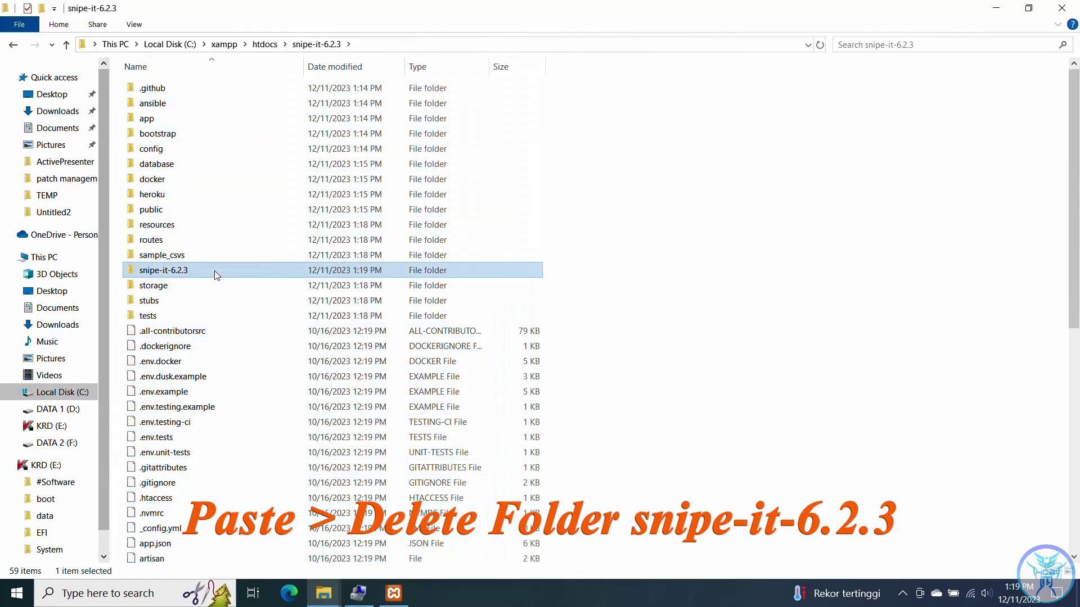
pyautogui.press('Delete')
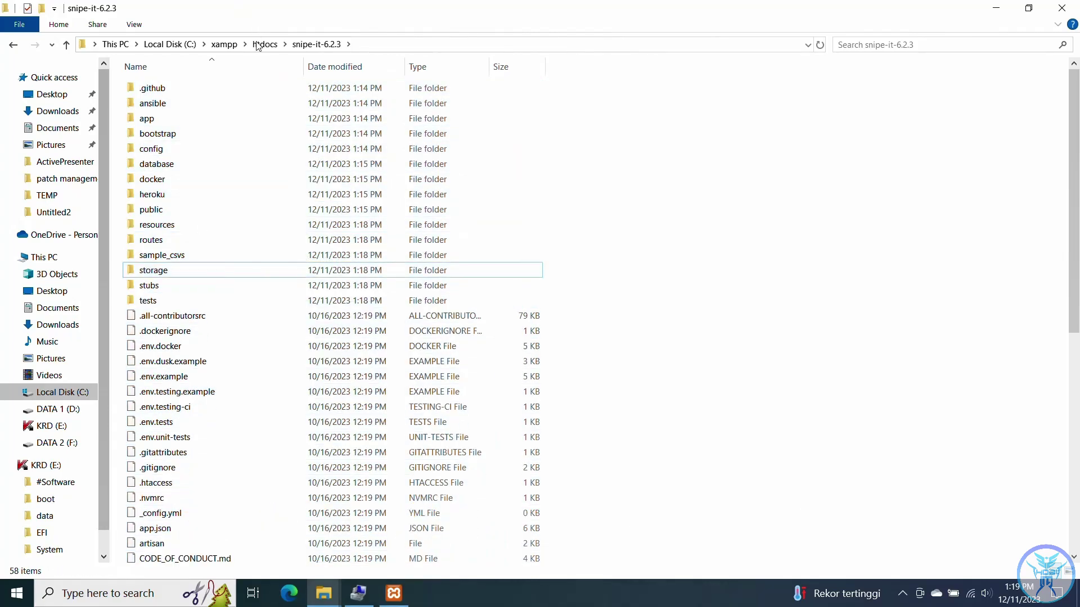
# - Rename the htdocs snipe-it-6.2.3 folder to snipe-it
pyautogui.click(264, 45)
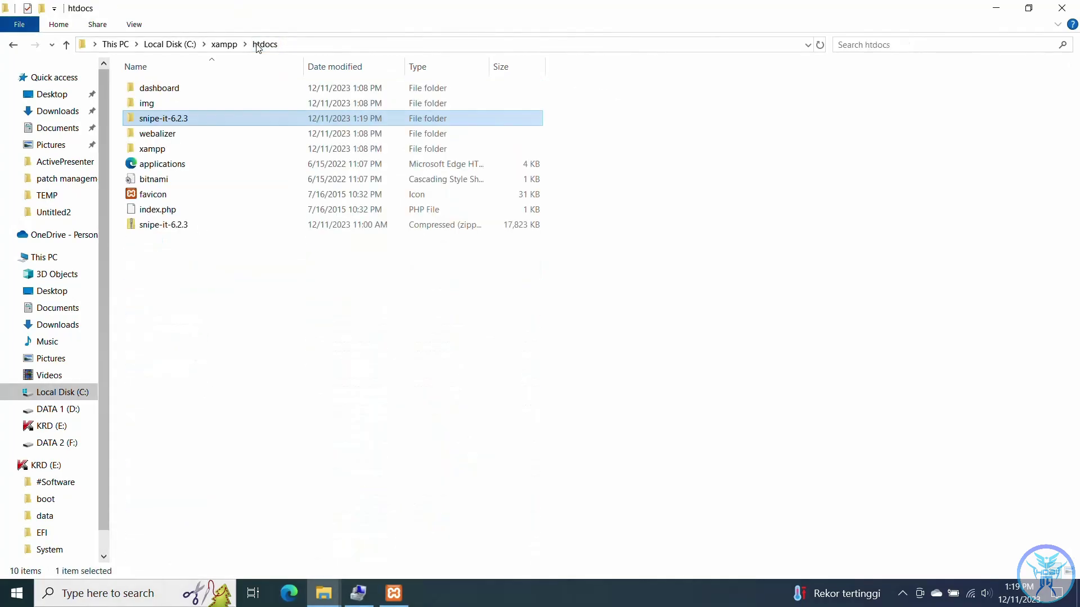
pyautogui.click(197, 118)
pyautogui.click(198, 116)
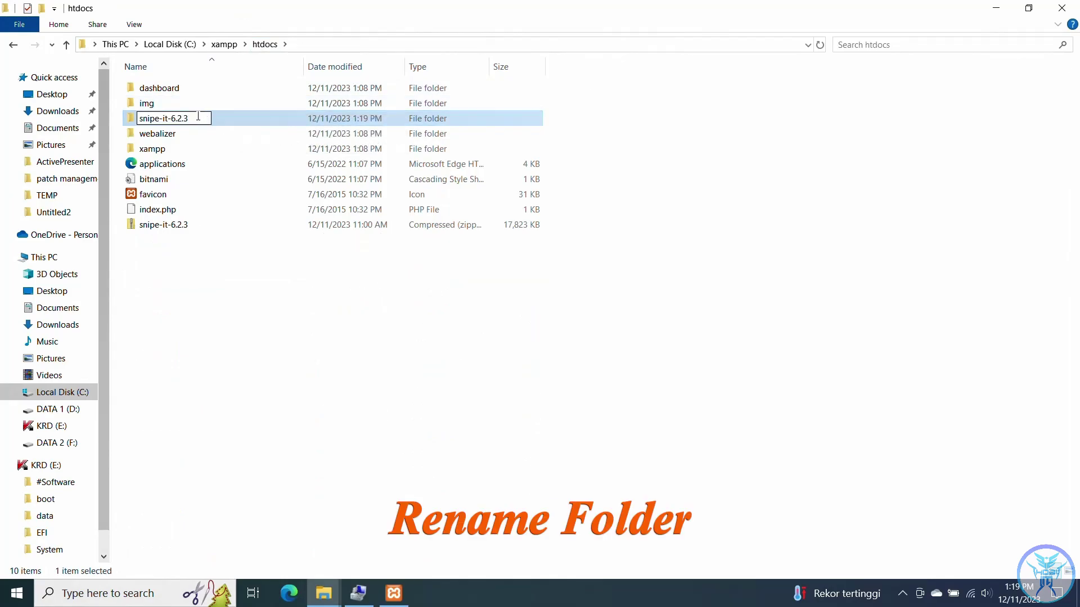
pyautogui.press('BackSpace')
pyautogui.press('BackSpace')
pyautogui.press('BackSpace')
pyautogui.press('BackSpace')
pyautogui.press('BackSpace')
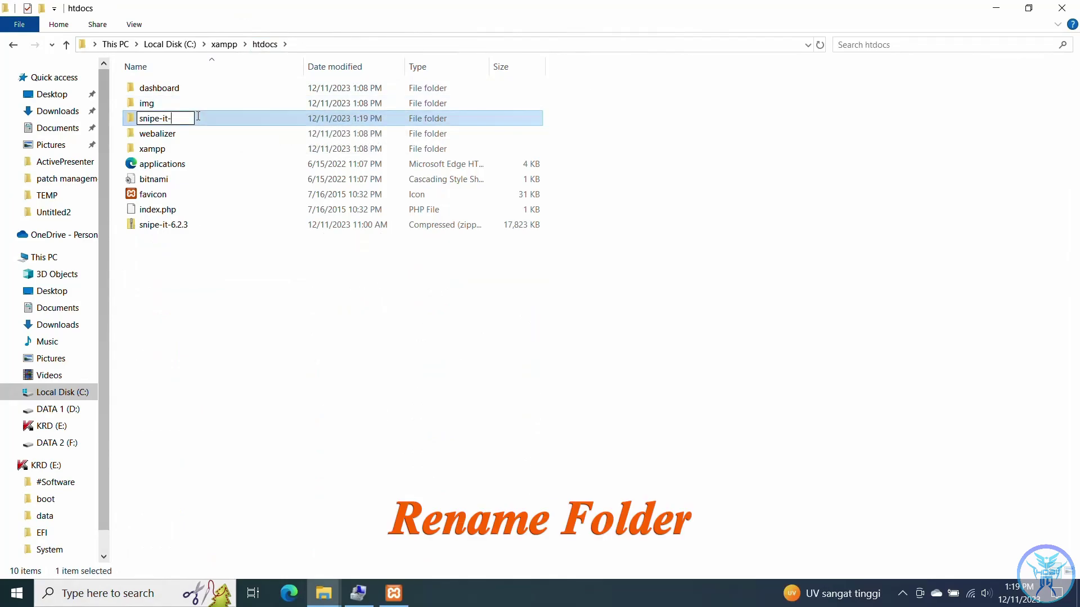
pyautogui.press('Return')
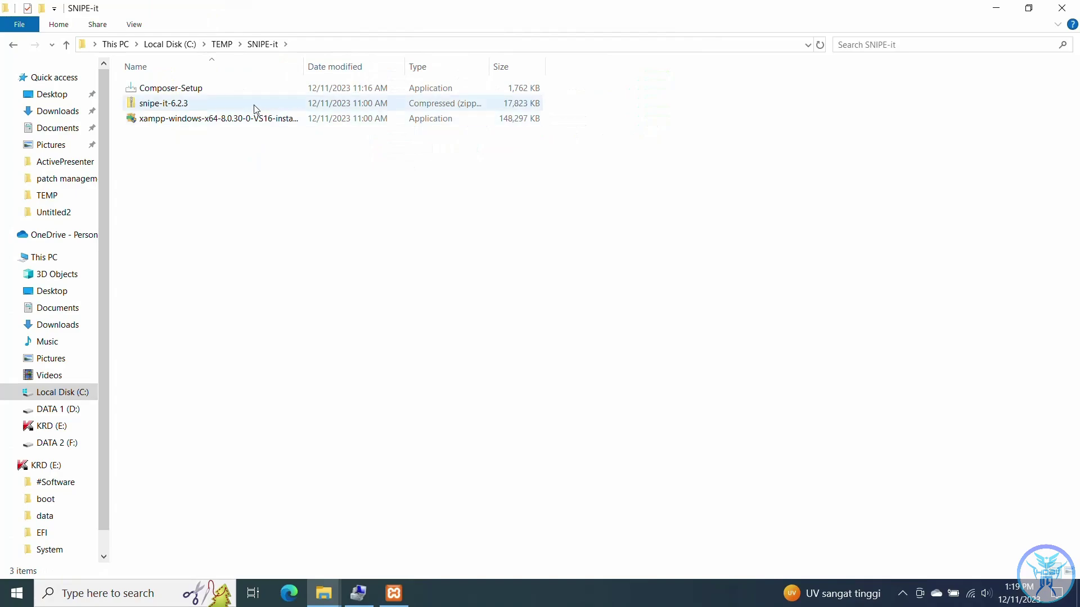
# - Install Composer for all users with C:\xampp\php\php.exe and no proxy, then finish the wizard
pyautogui.doubleClick(242, 90)
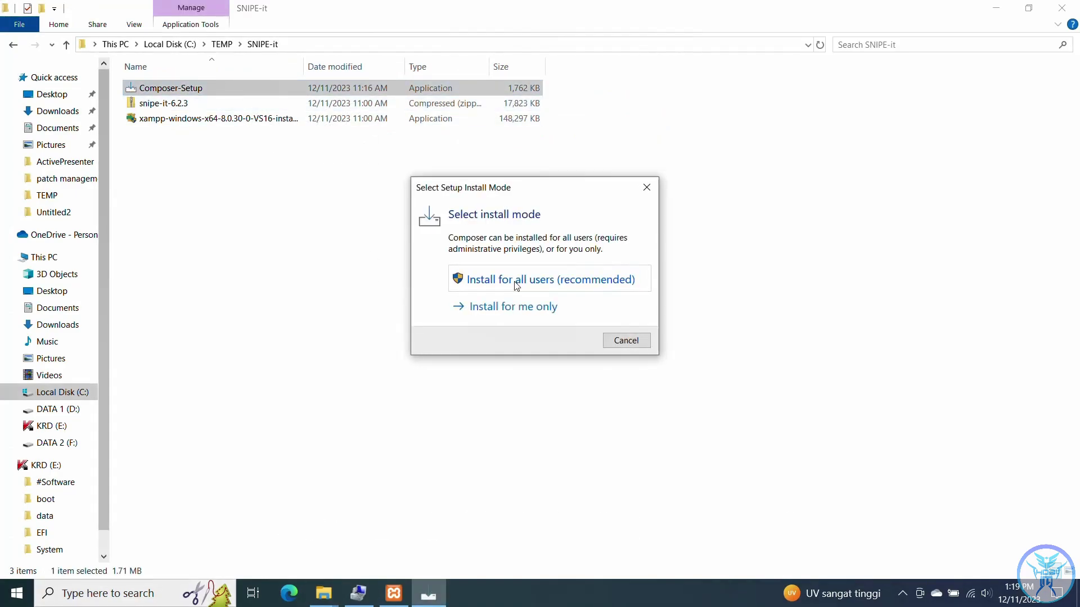
pyautogui.click(516, 286)
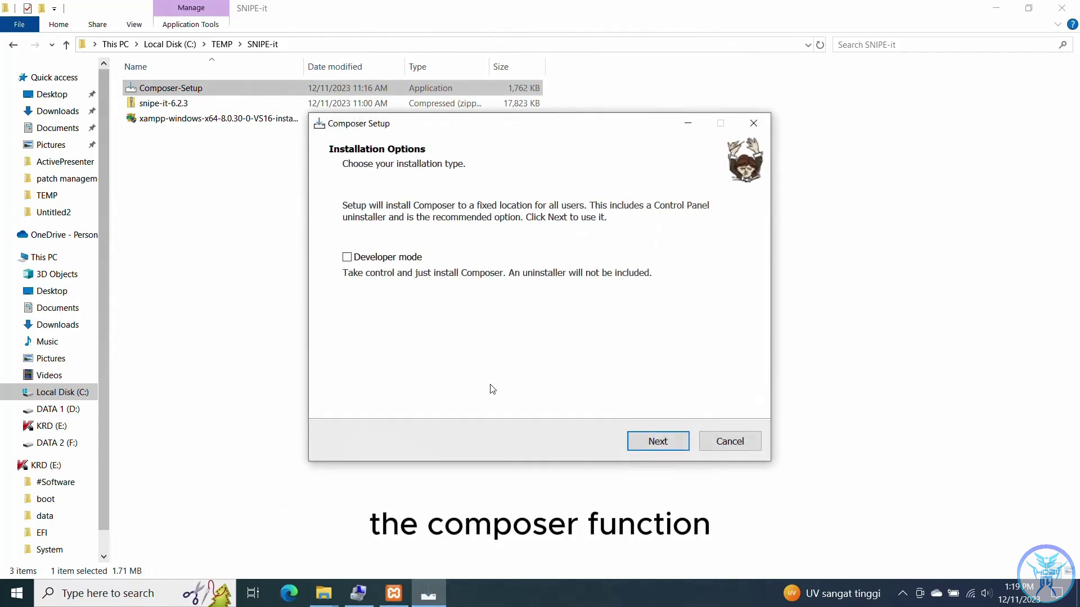
pyautogui.click(650, 446)
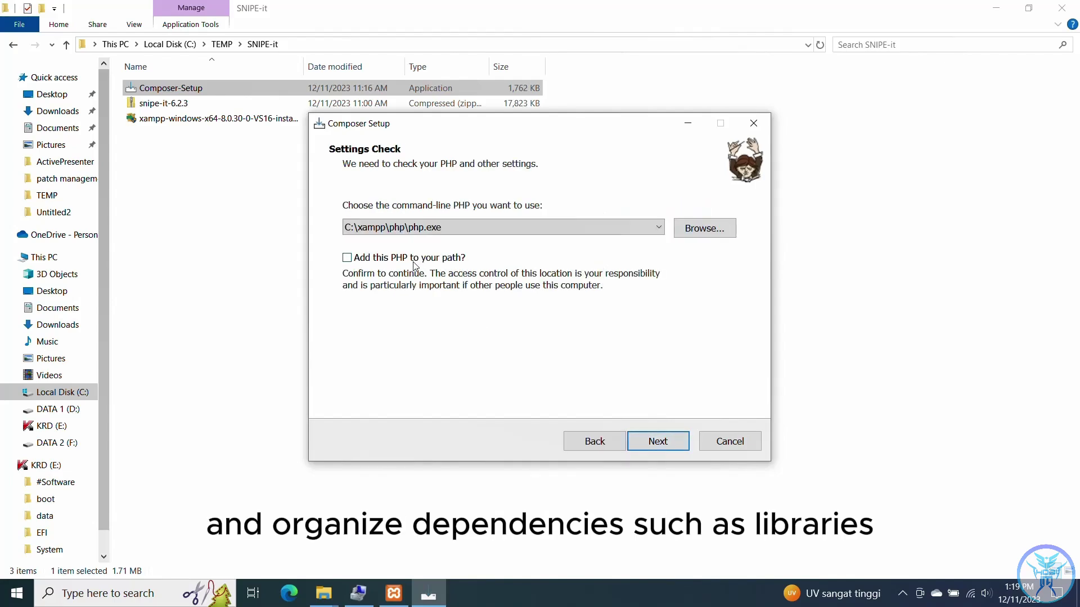
pyautogui.click(658, 441)
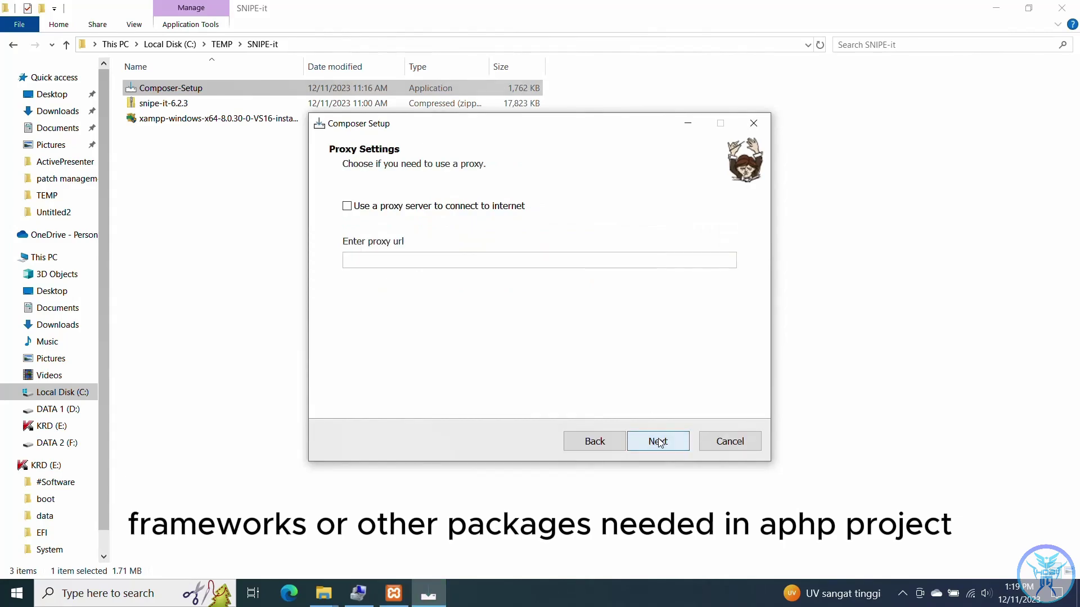
pyautogui.click(658, 441)
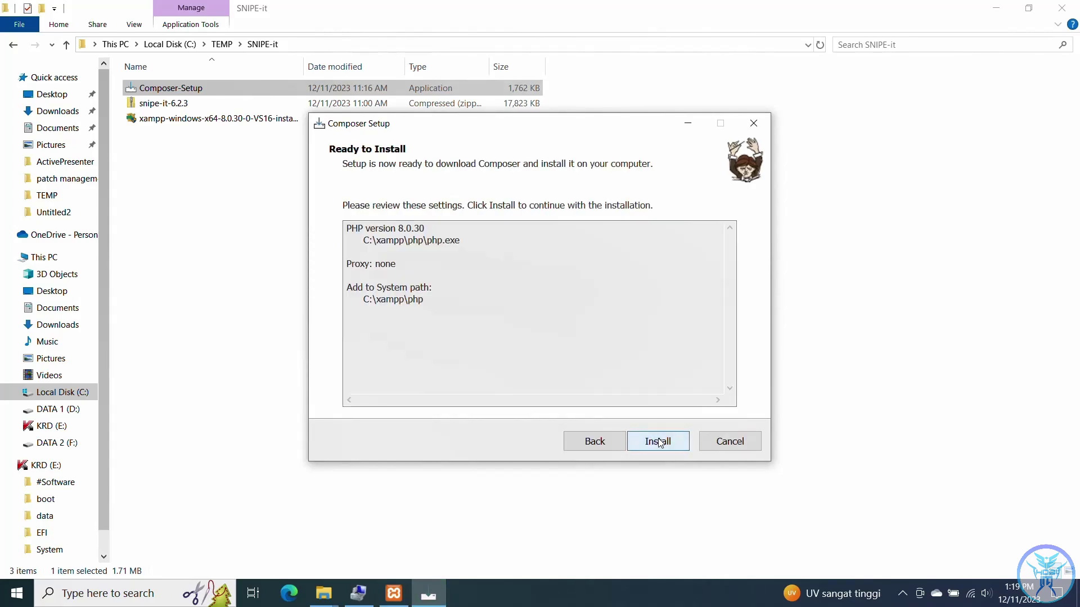
pyautogui.click(658, 441)
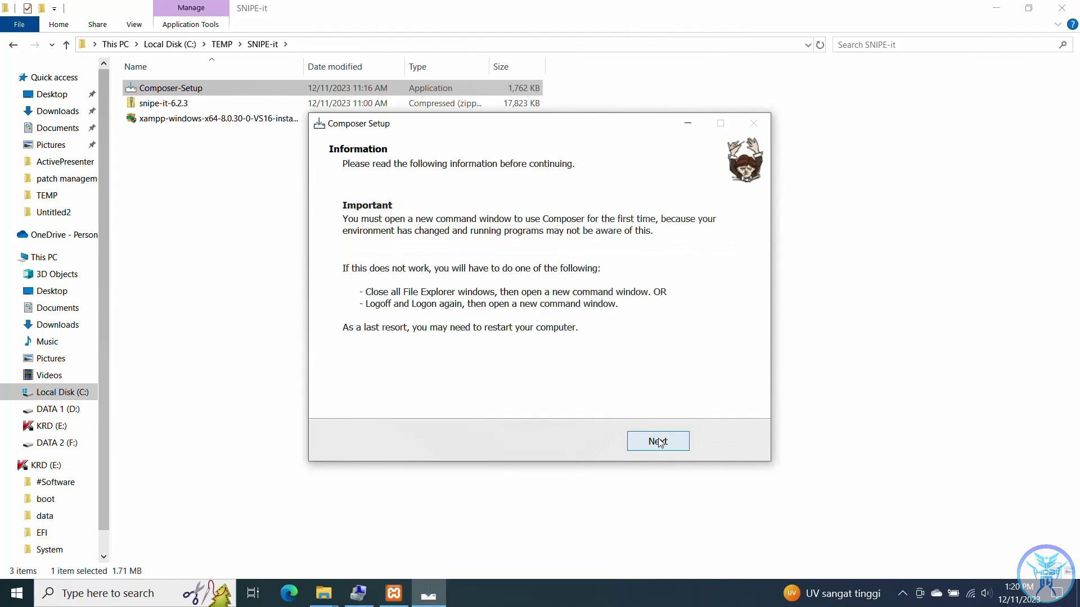
pyautogui.click(659, 442)
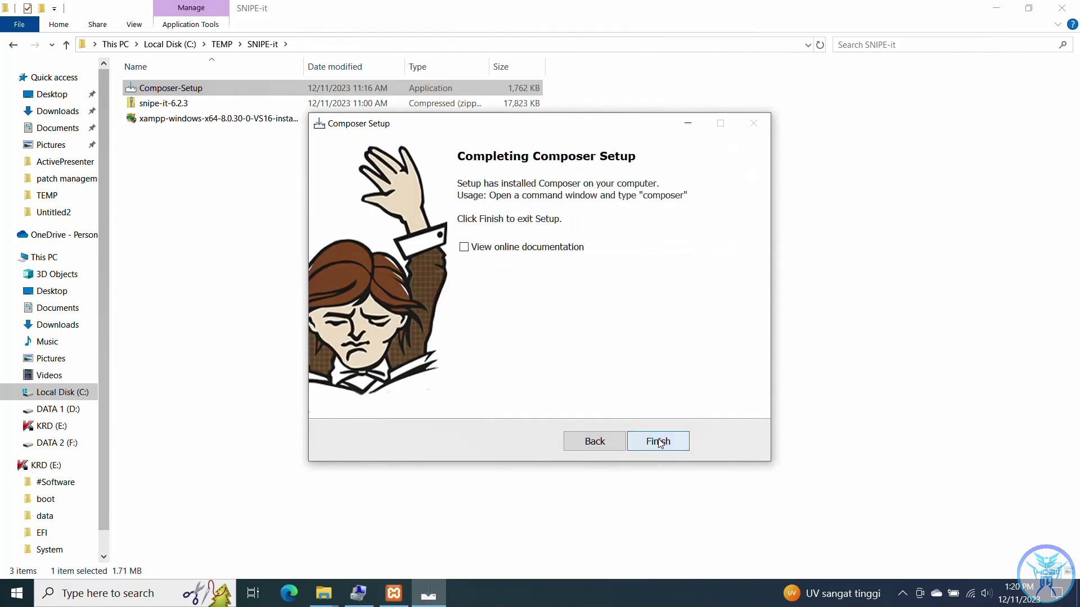
pyautogui.click(659, 442)
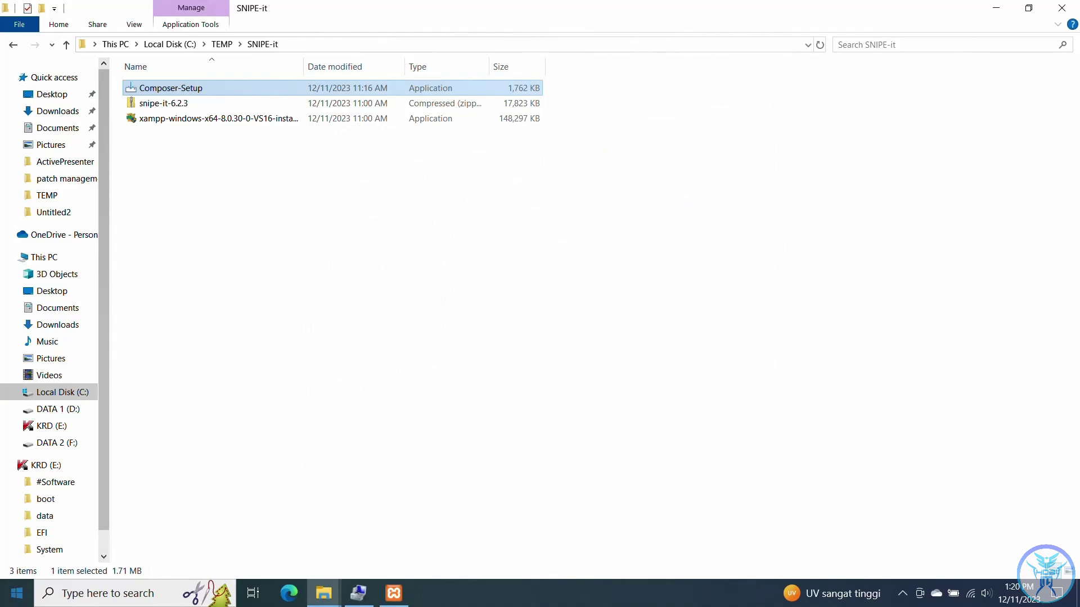
# - Open Command Prompt and change directory to C:\xampp\htdocs\snipe-it
pyautogui.click(17, 593)
pyautogui.write('cmd')
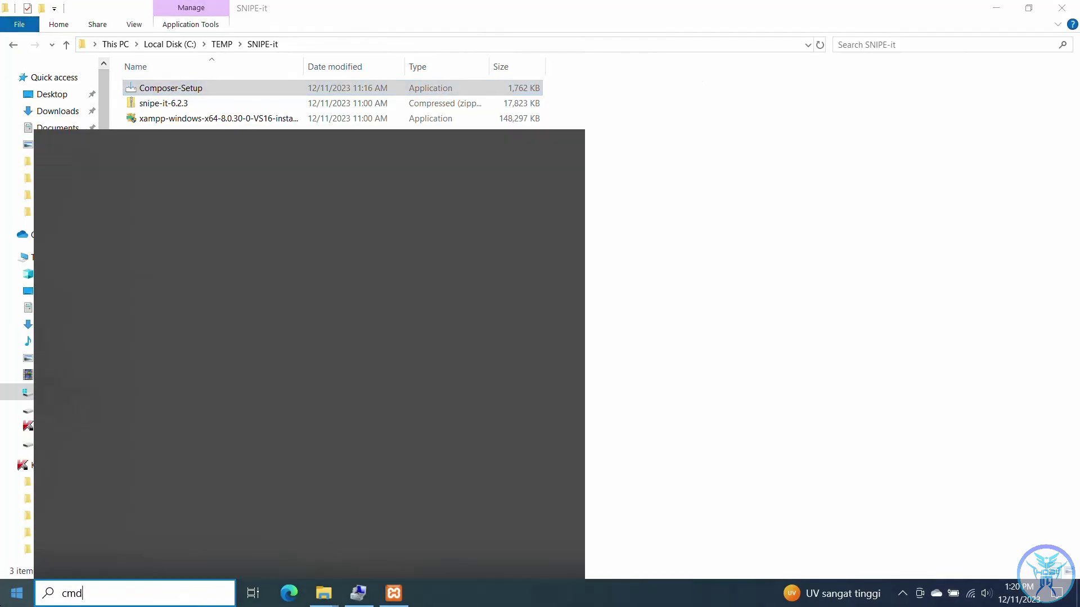
pyautogui.press('Return')
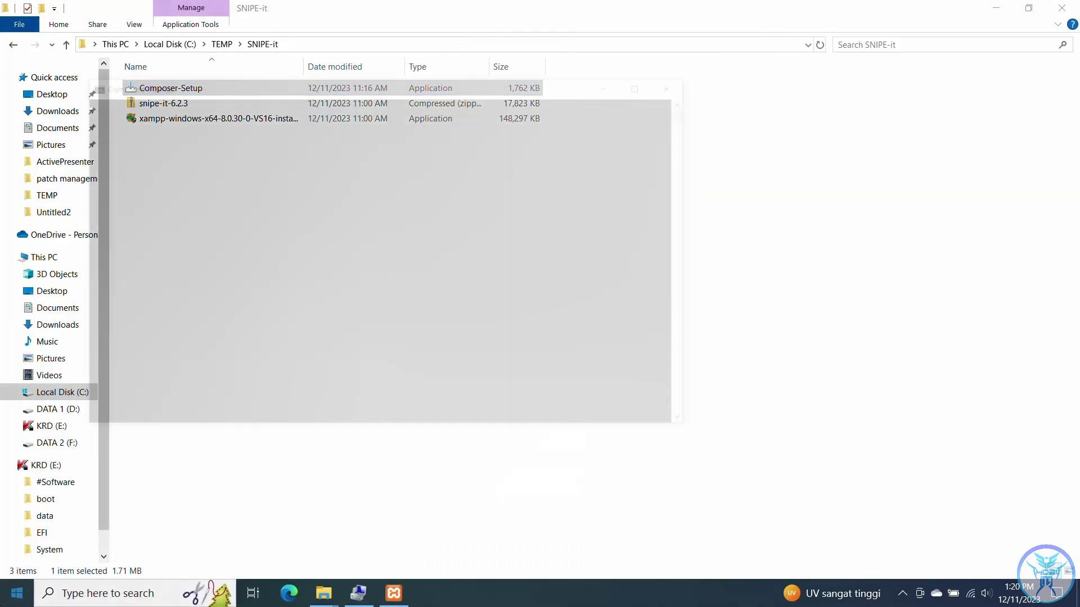
pyautogui.write('cd..')
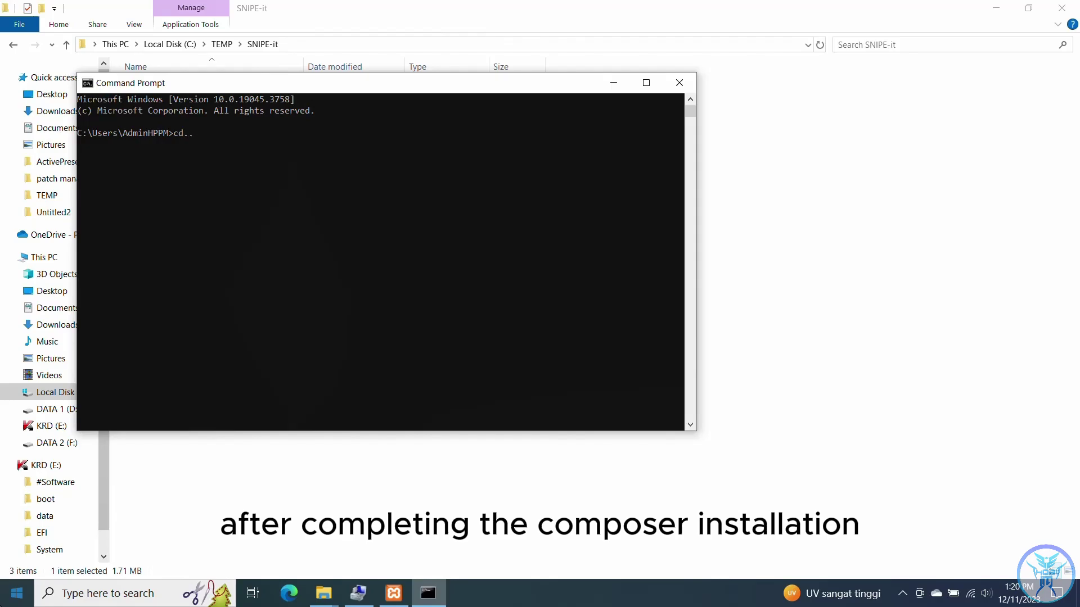
pyautogui.press('Return')
pyautogui.write('cd..')
pyautogui.press('Return')
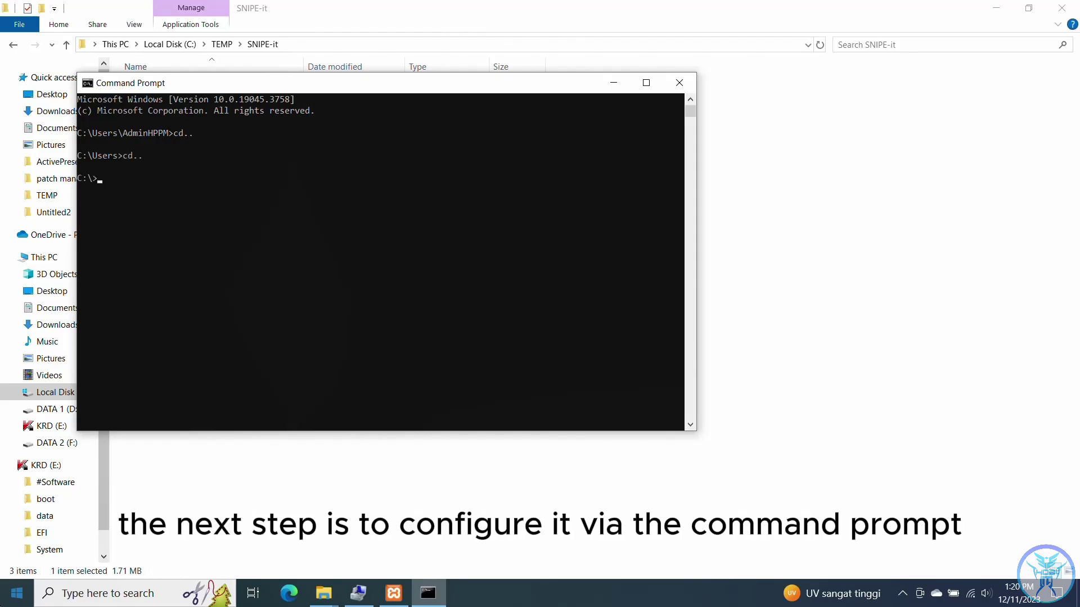
pyautogui.write('cd xampp')
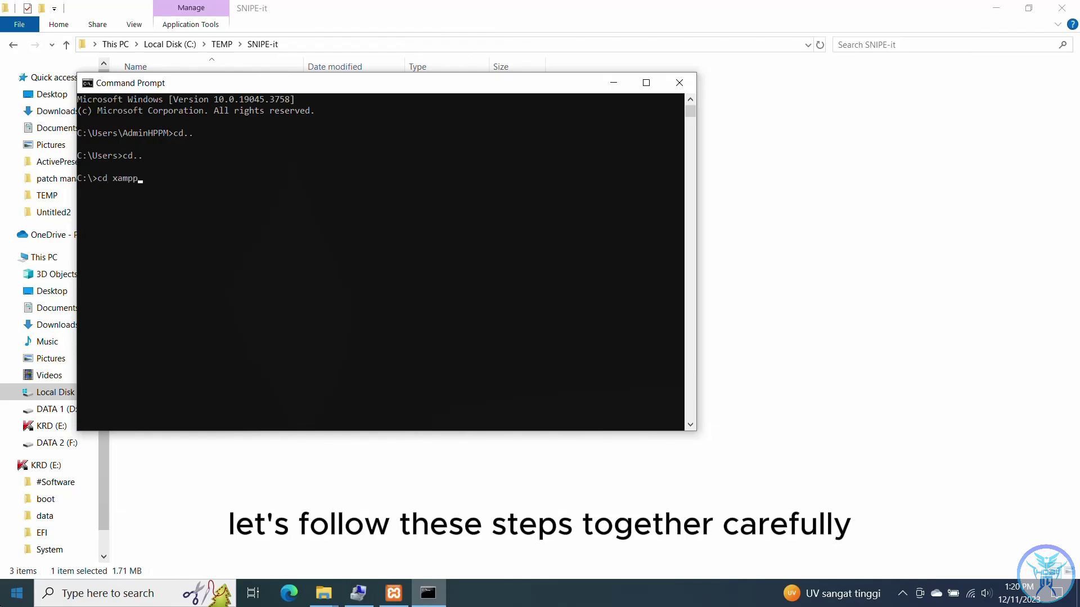
pyautogui.press('Return')
pyautogui.write('cd')
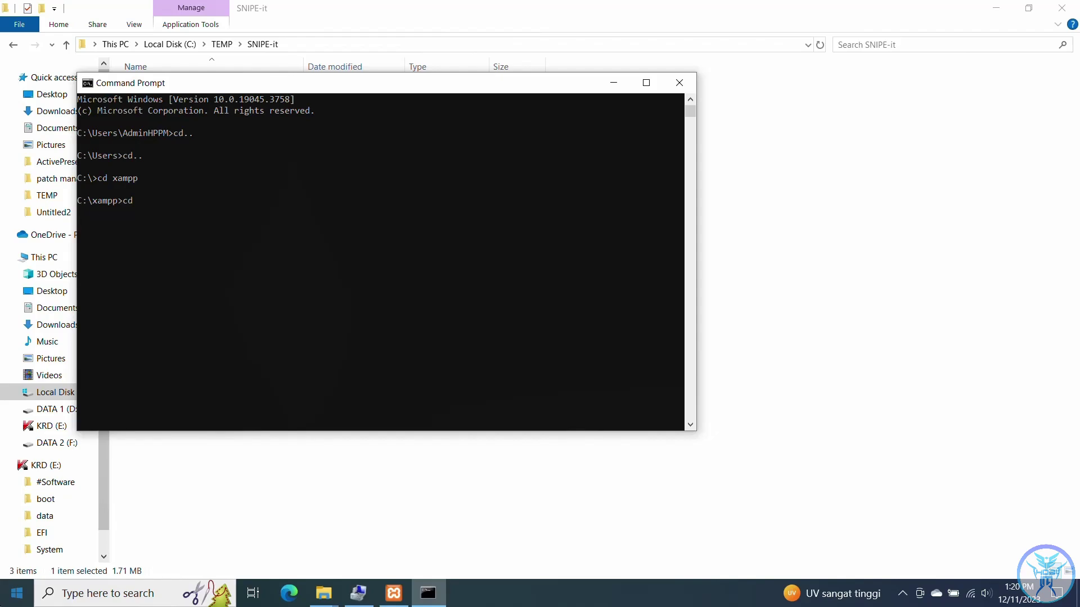
pyautogui.write(' htdocs')
pyautogui.press('Return')
pyautogui.write('cd sni')
pyautogui.press('Tab')
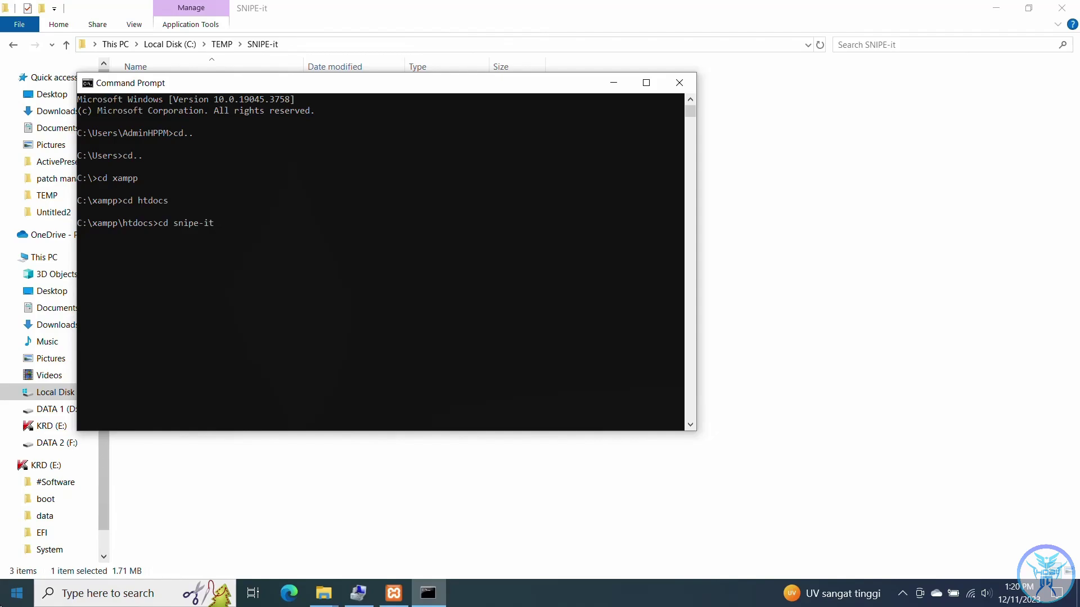
pyautogui.press('Return')
# - Check the PHP and Composer versions with php -v and composer -v
pyautogui.write('php')
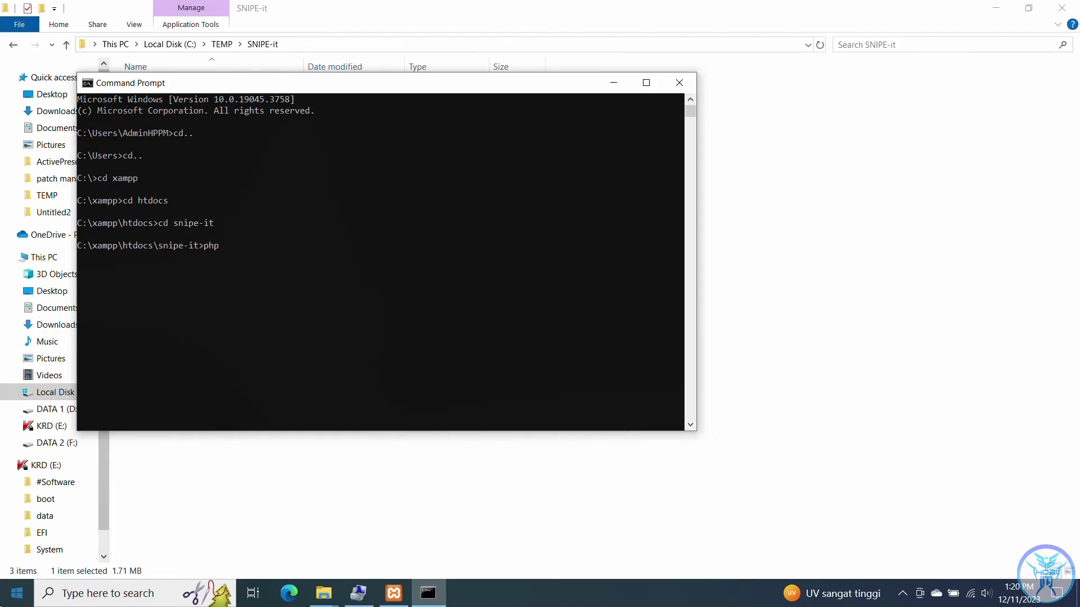
pyautogui.write(' -v')
pyautogui.press('Return')
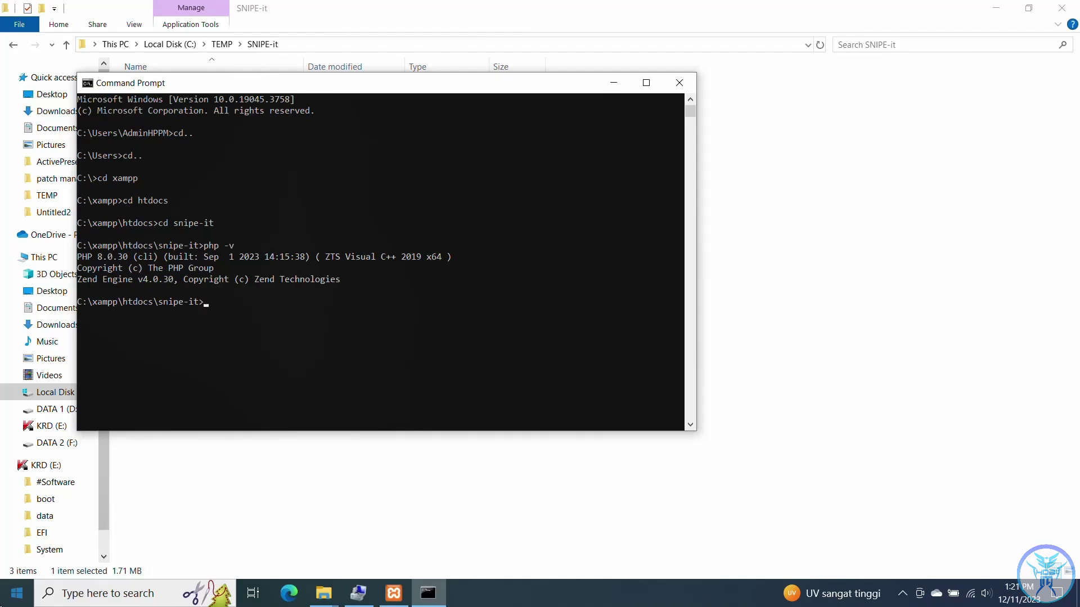
pyautogui.write('composer -v')
pyautogui.press('Return')
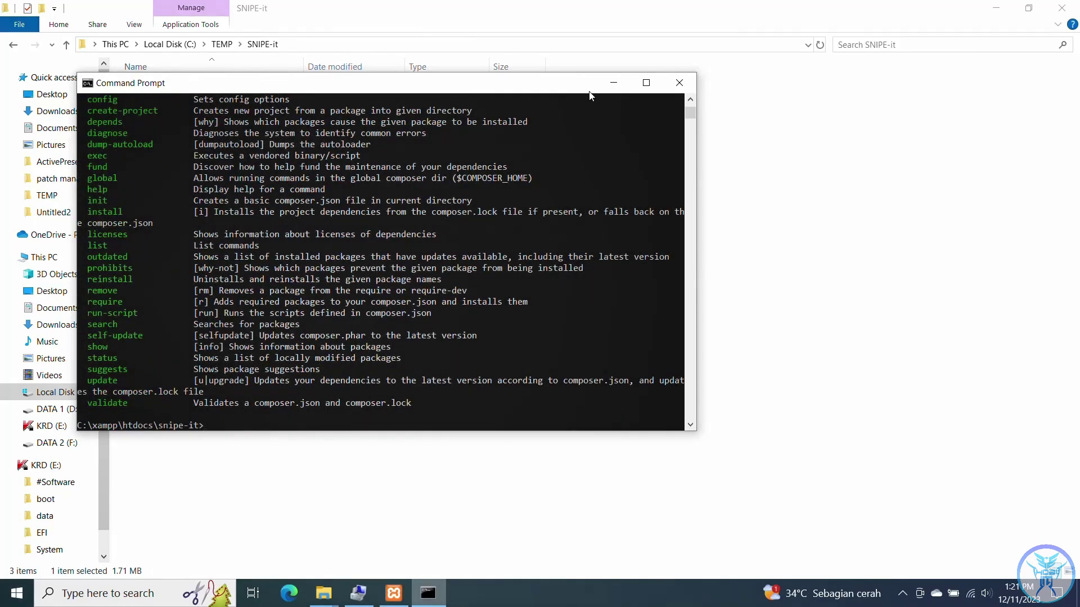
pyautogui.scroll(3, 691, 100)
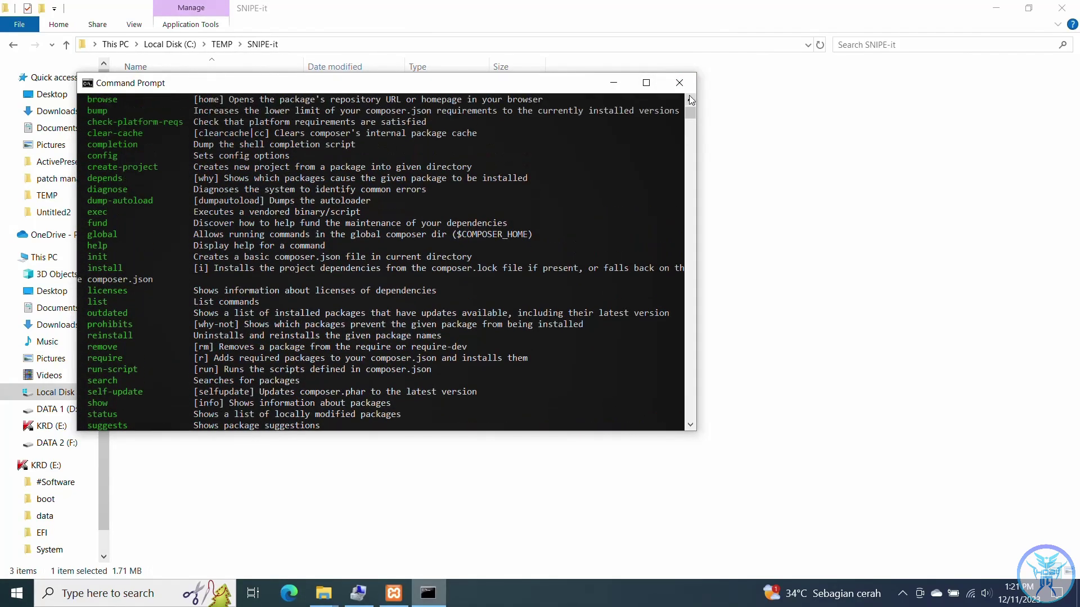
pyautogui.scroll(6, 691, 100)
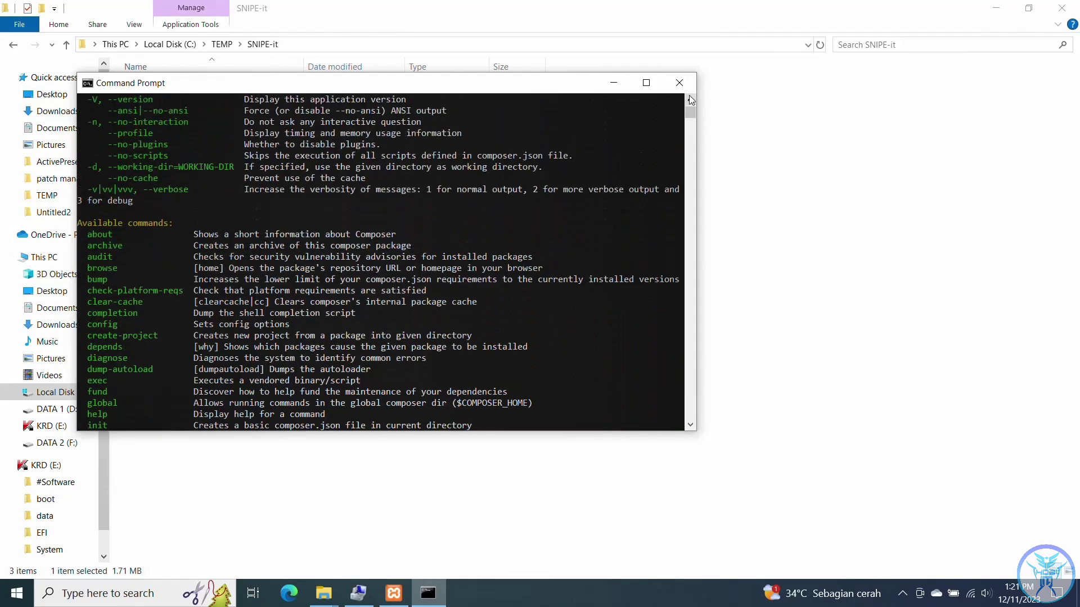
pyautogui.scroll(2, 691, 101)
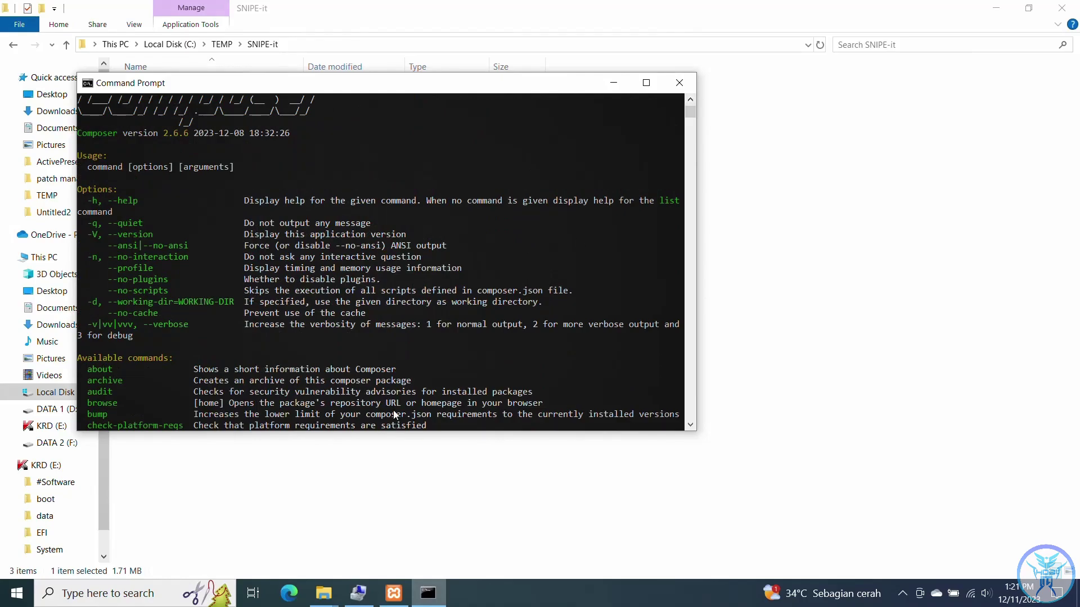
# - Run composer install, which fails reporting missing sodium and gd PHP extensions
pyautogui.press('Up')
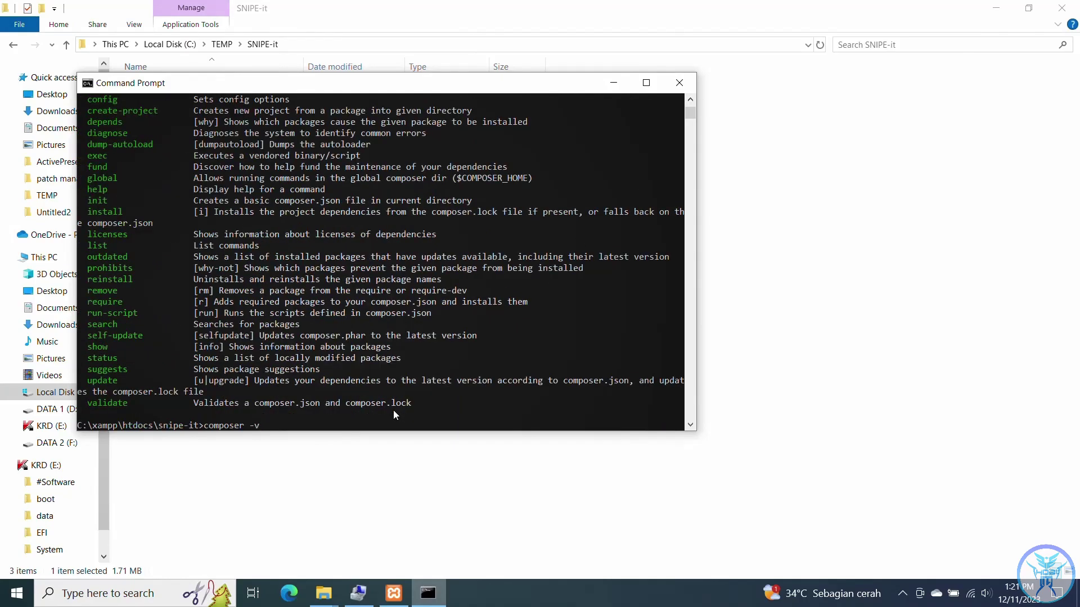
pyautogui.press('BackSpace')
pyautogui.press('BackSpace')
pyautogui.write('install')
pyautogui.press('Return')
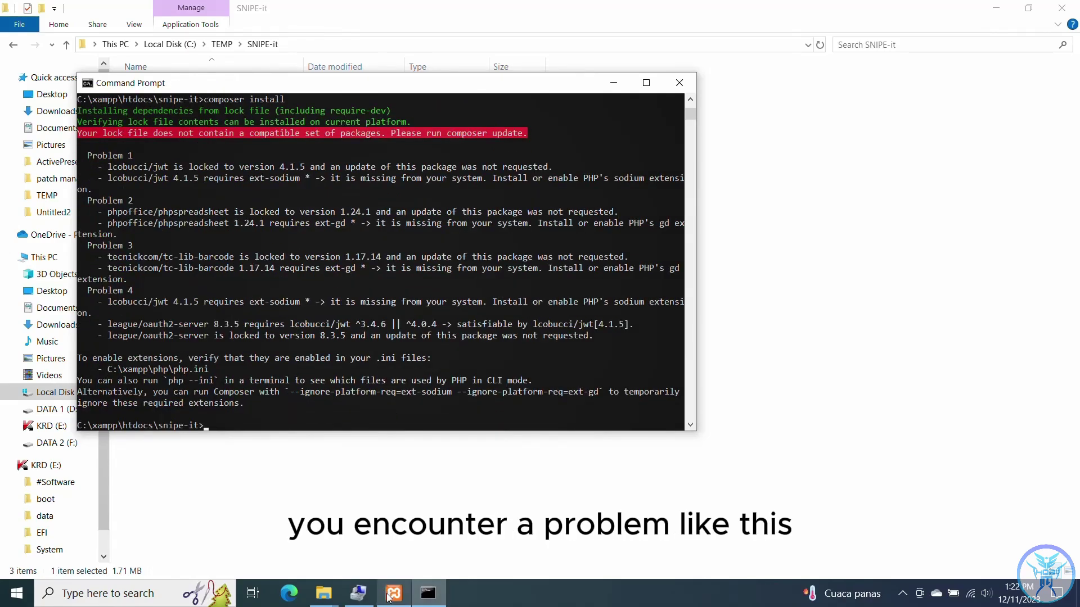
pyautogui.click(390, 595)
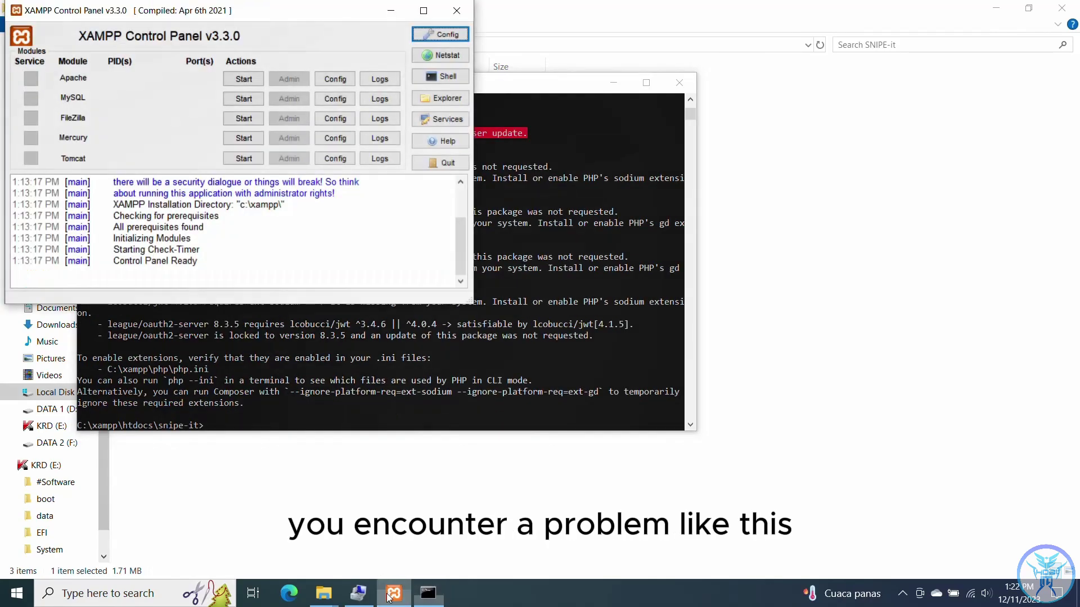
# - Open php.ini from Apache Config and uncomment the sodium extension line
pyautogui.click(348, 82)
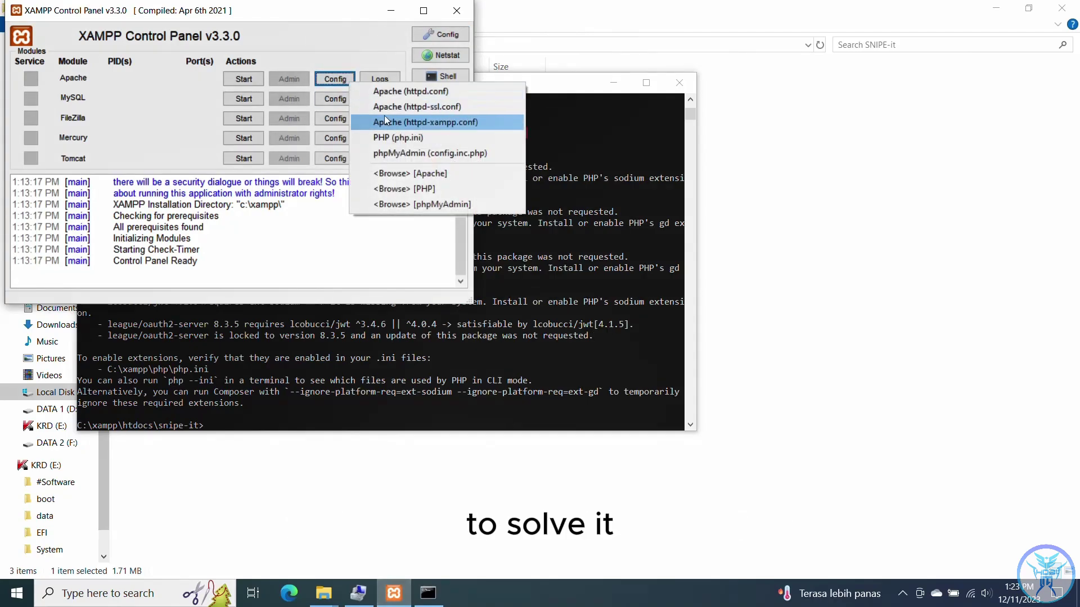
pyautogui.click(393, 132)
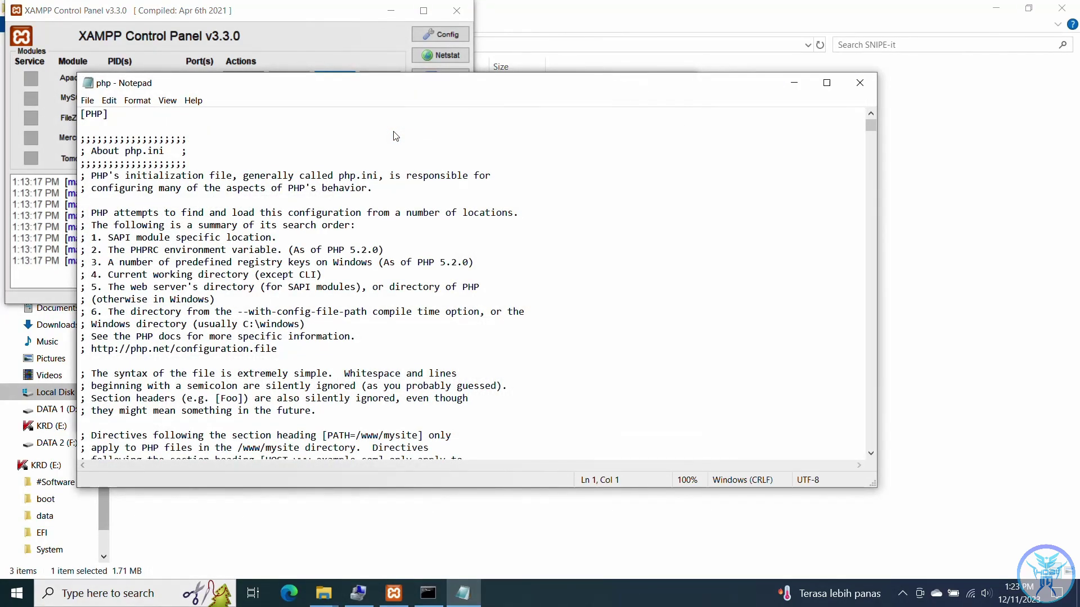
pyautogui.hotkey('ctrl', 'f')
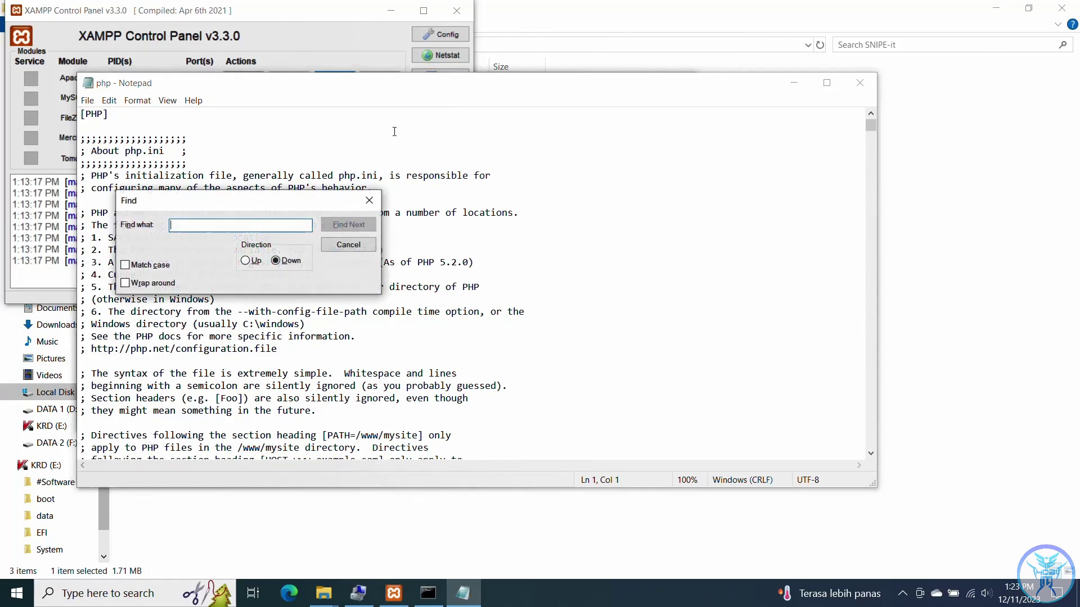
pyautogui.write('sodium')
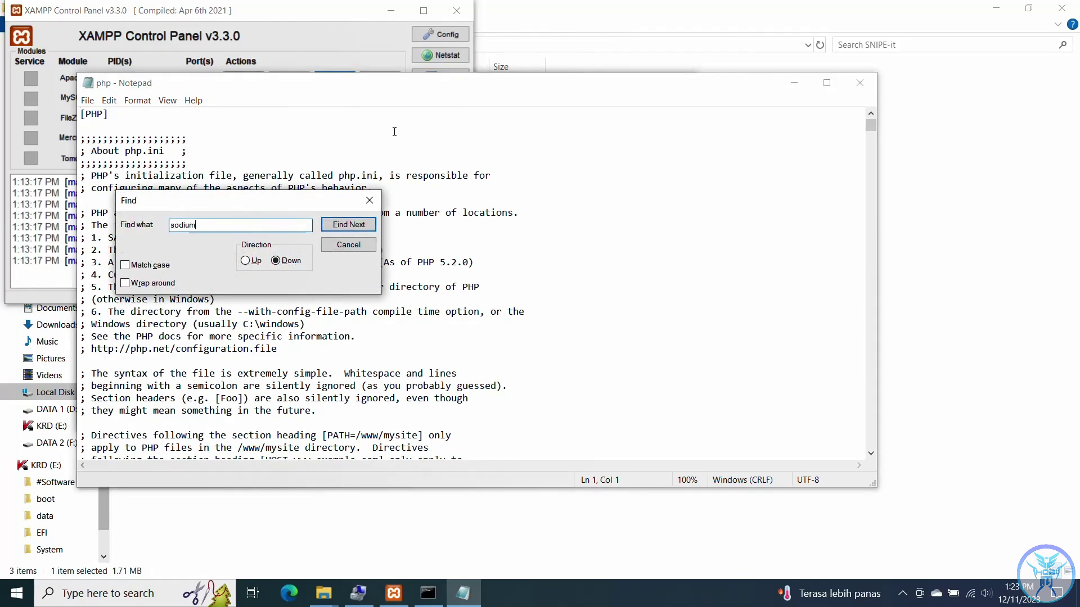
pyautogui.press('Return')
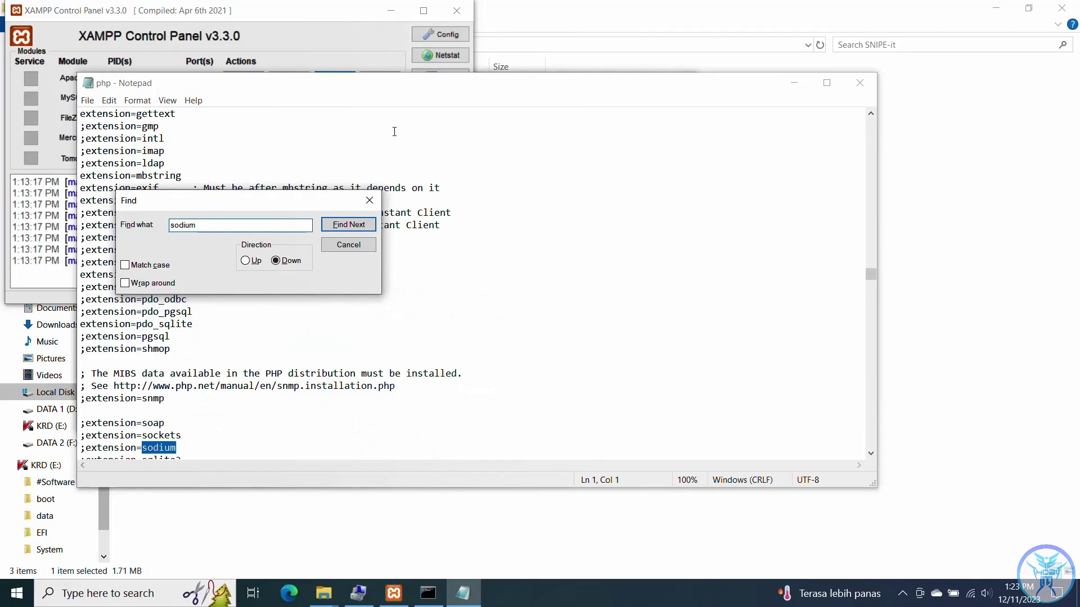
pyautogui.click(87, 448)
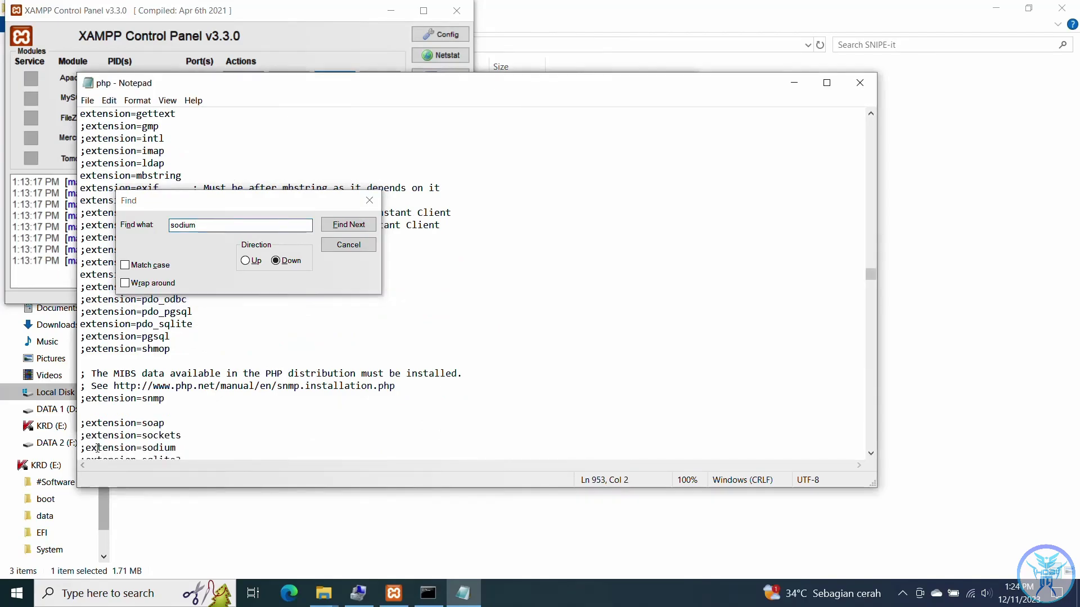
pyautogui.press('BackSpace')
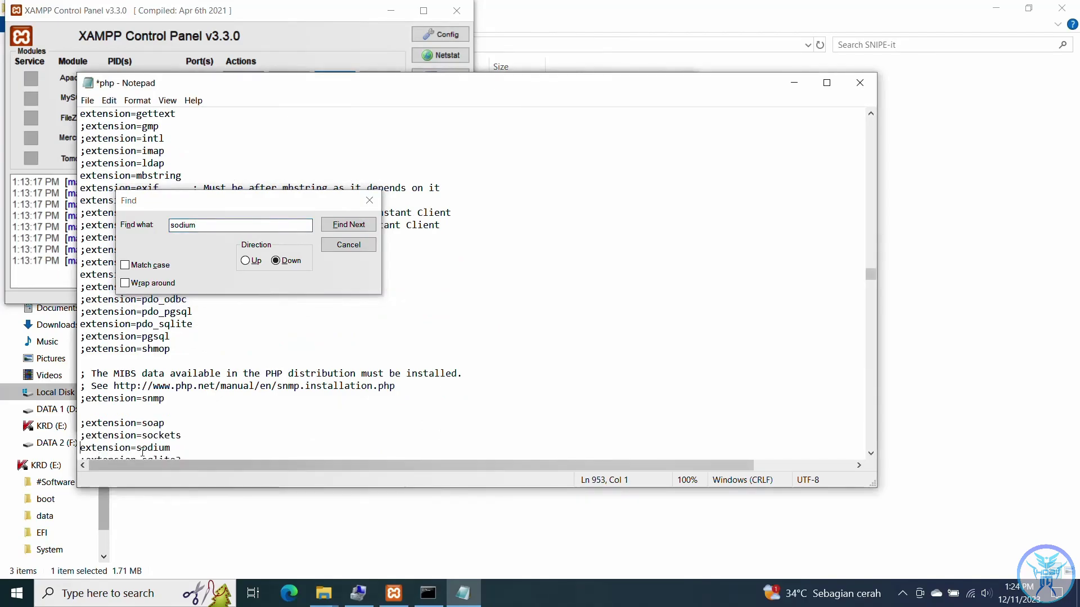
# - Uncomment extension=gd and save php.ini
pyautogui.scroll(-3, 173, 432)
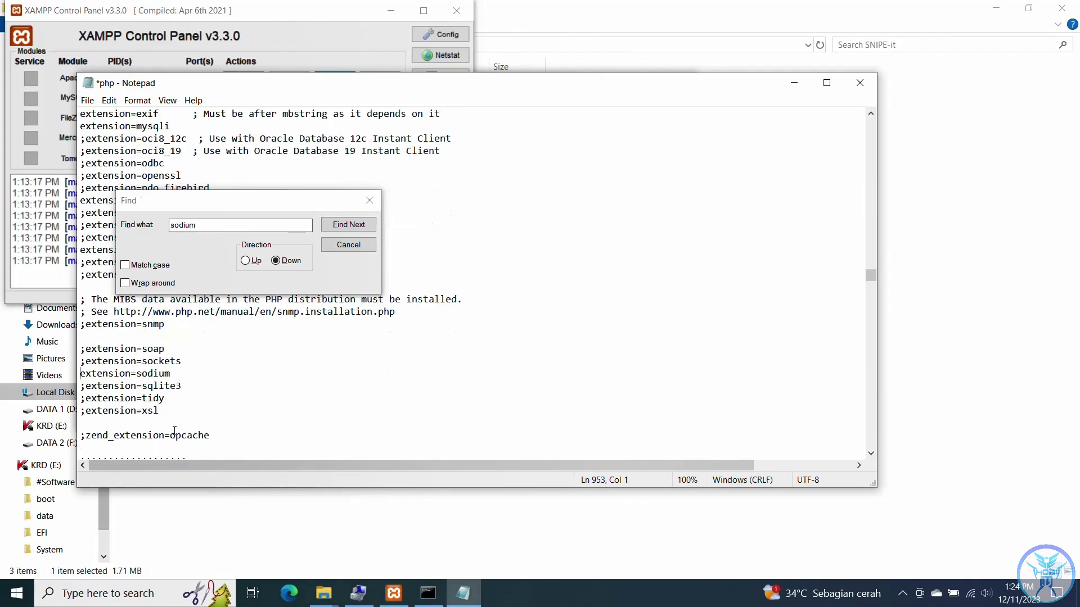
pyautogui.scroll(-1, 174, 433)
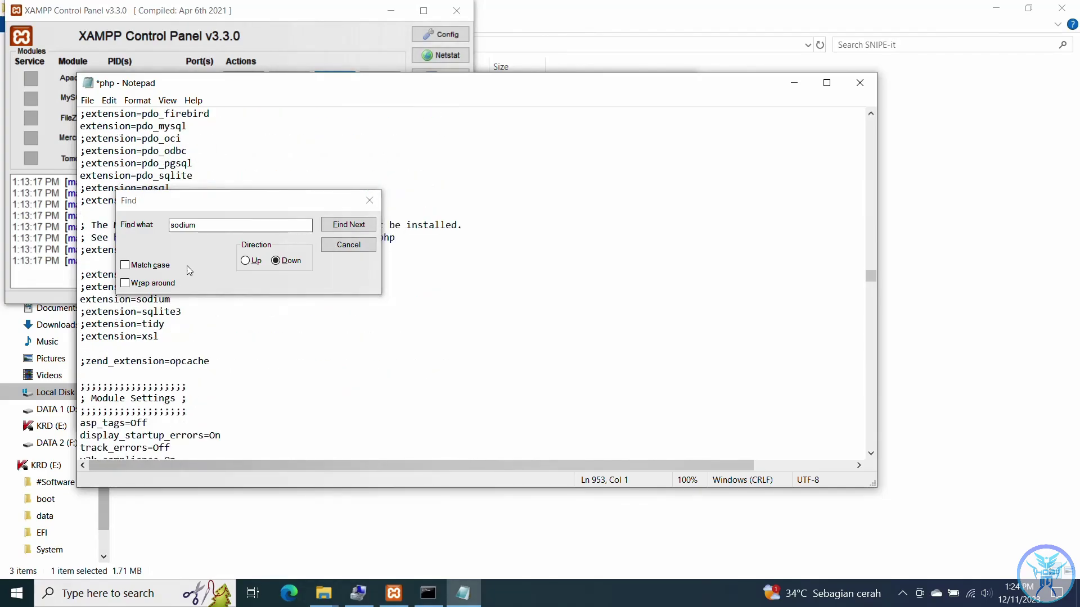
pyautogui.hotkey('ctrl', 'f')
pyautogui.write('gd')
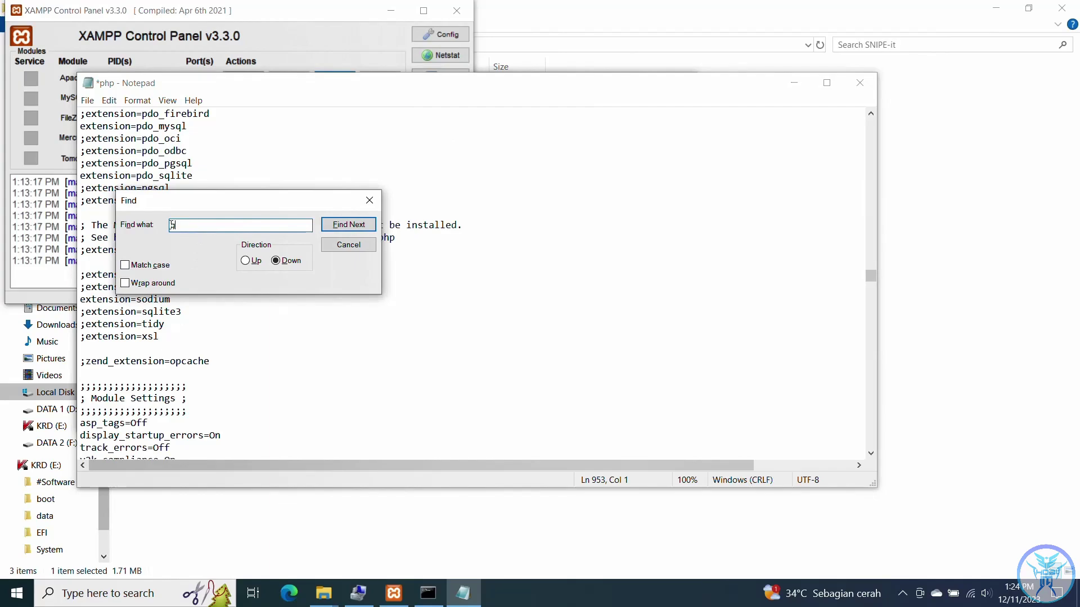
pyautogui.click(246, 260)
pyautogui.click(349, 224)
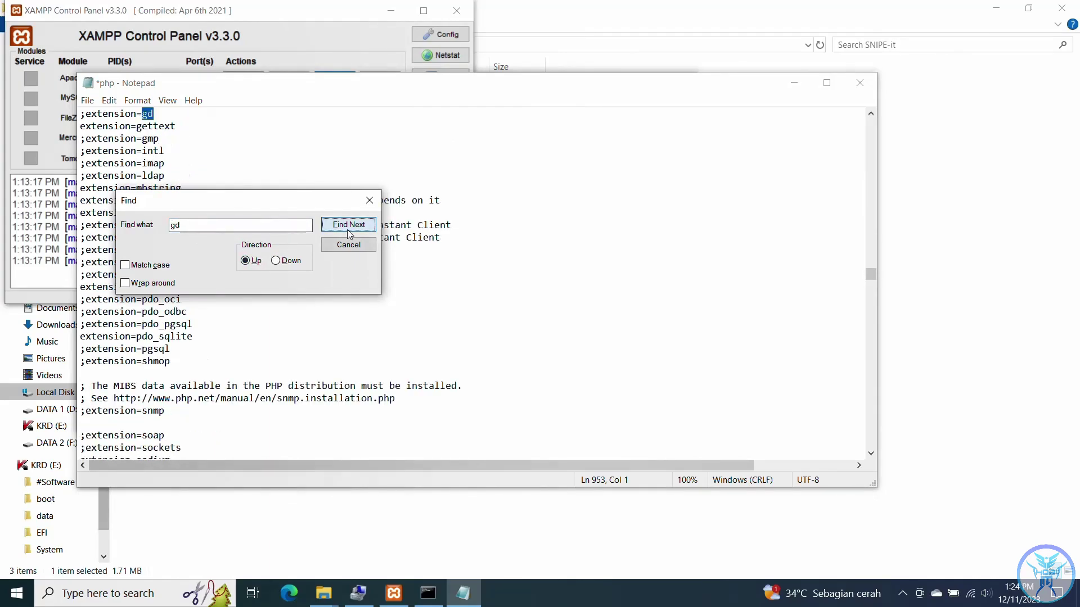
pyautogui.click(88, 116)
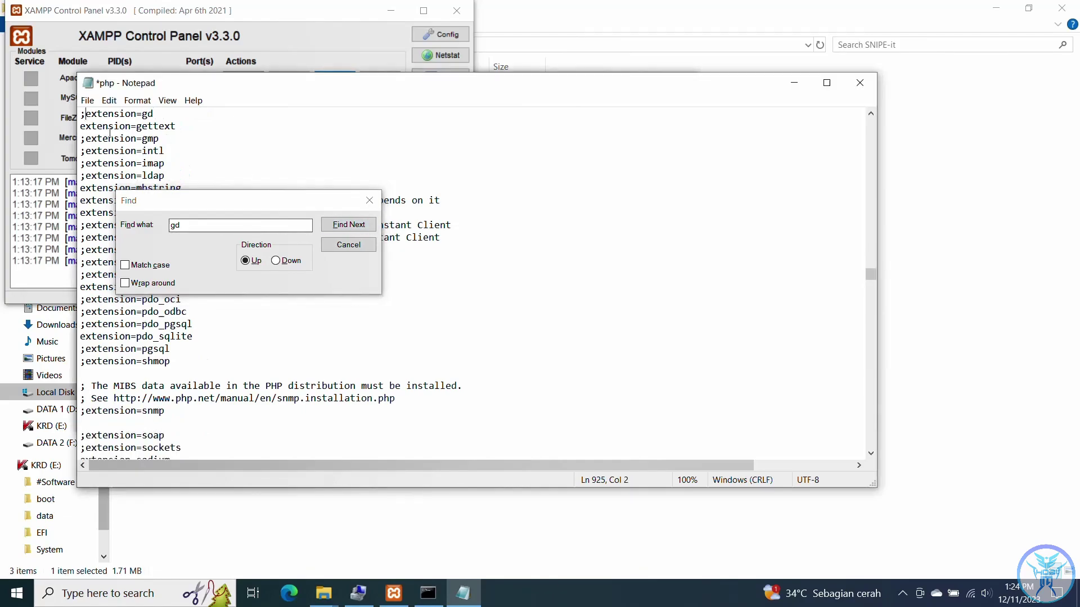
pyautogui.press('BackSpace')
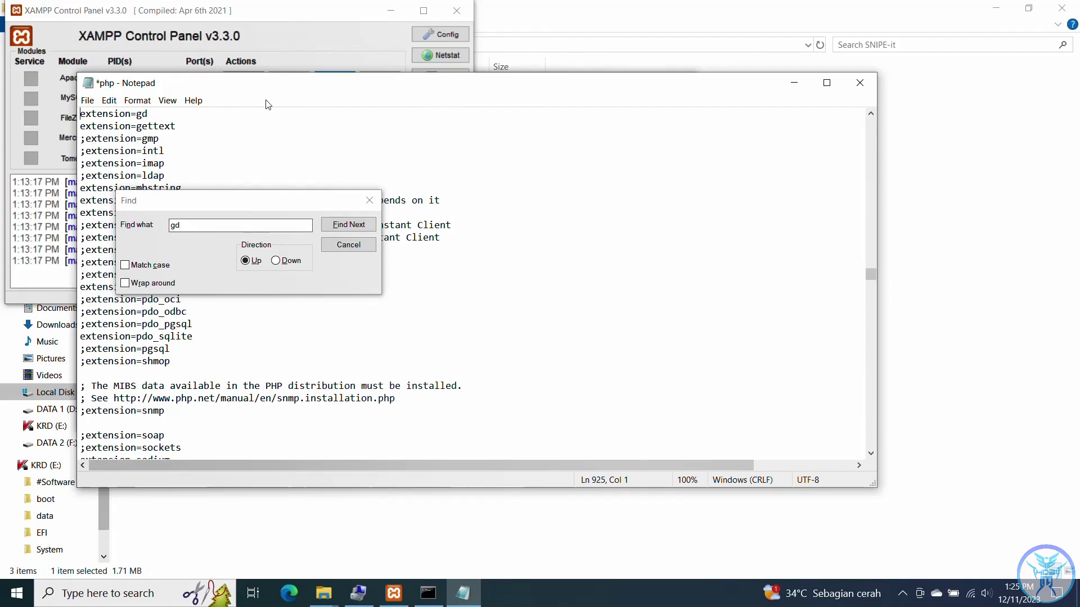
pyautogui.click(505, 204)
pyautogui.click(349, 245)
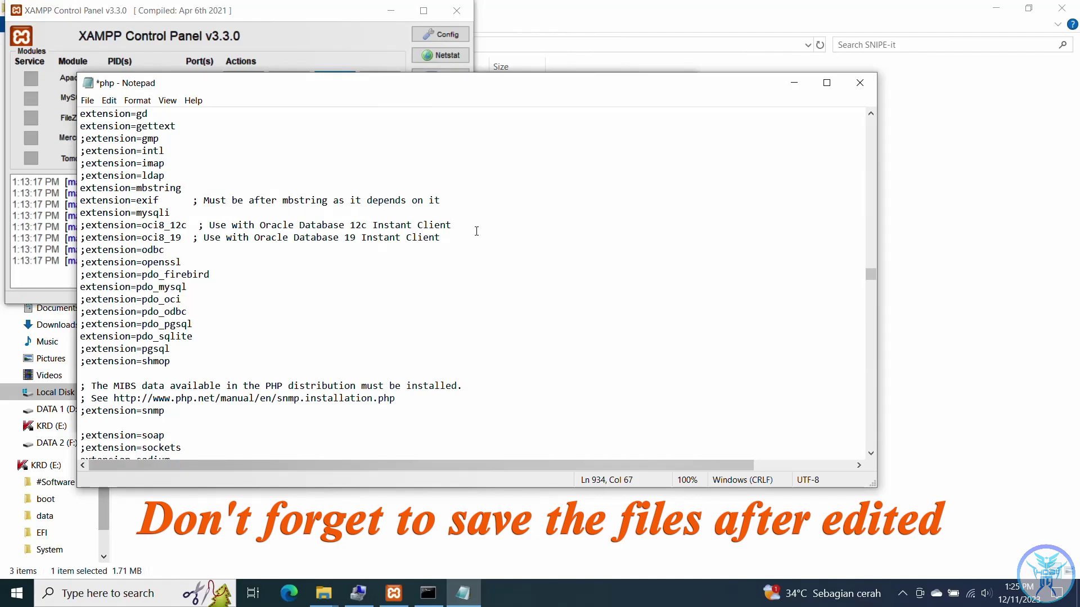
pyautogui.hotkey('ctrl', 's')
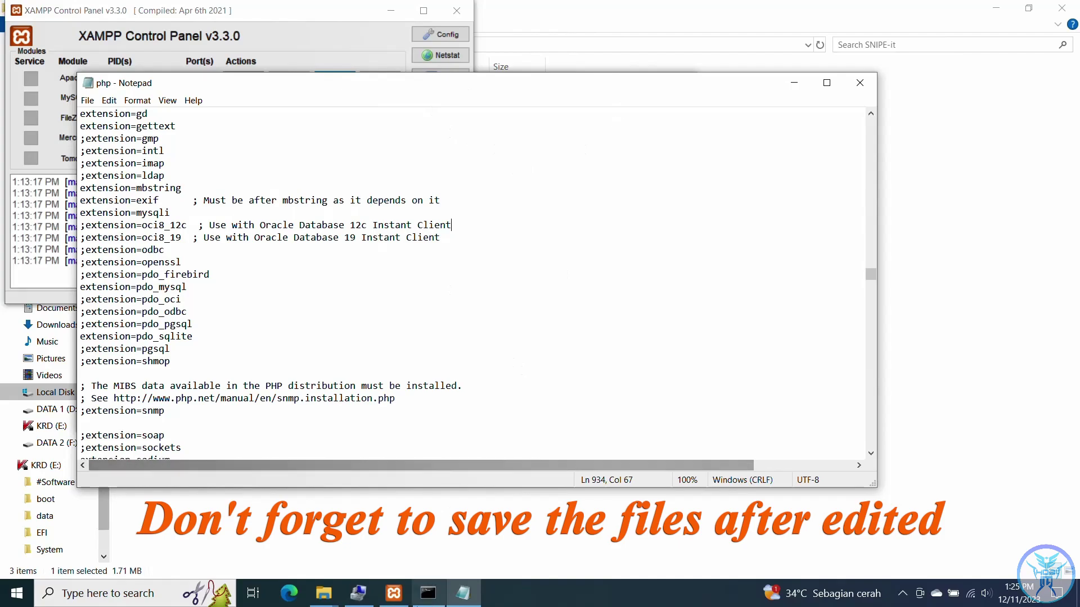
# - Start Apache (ports 80, 443) and MySQL (port 3306) from the XAMPP Control Panel
pyautogui.click(427, 595)
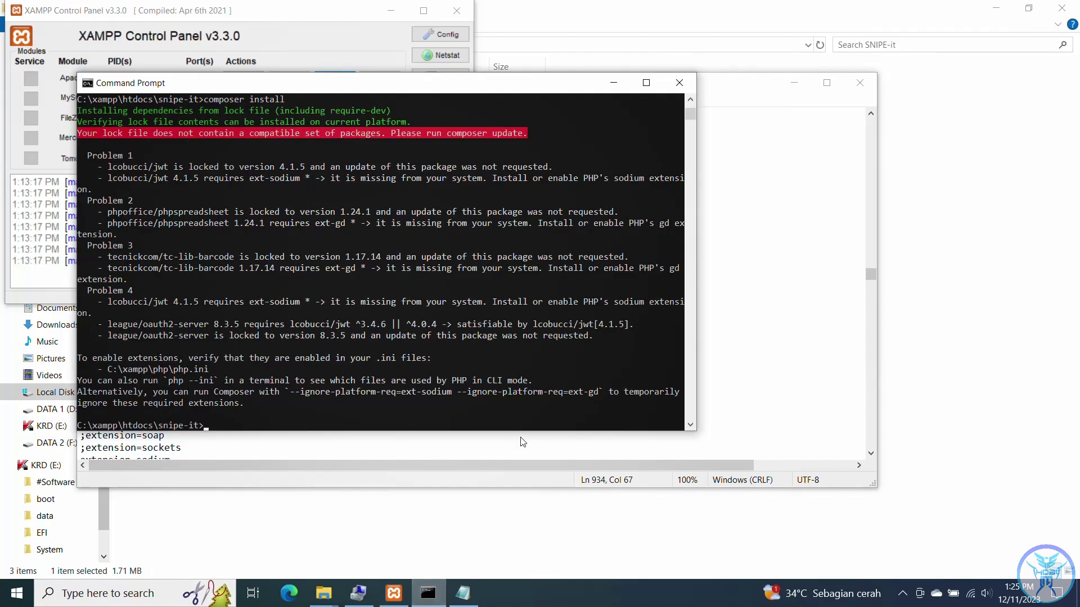
pyautogui.click(725, 182)
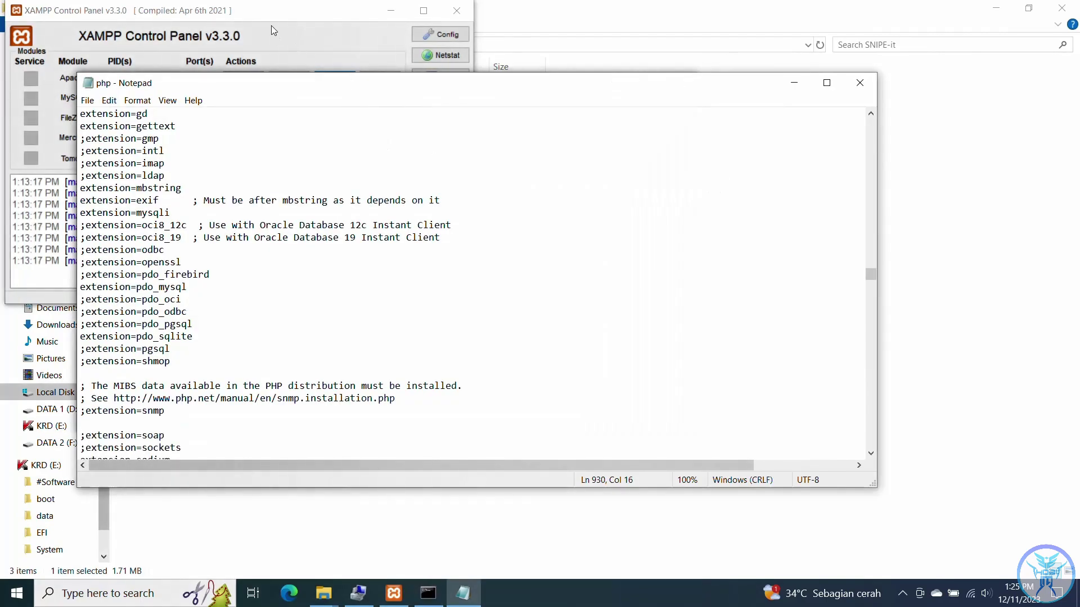
pyautogui.click(275, 66)
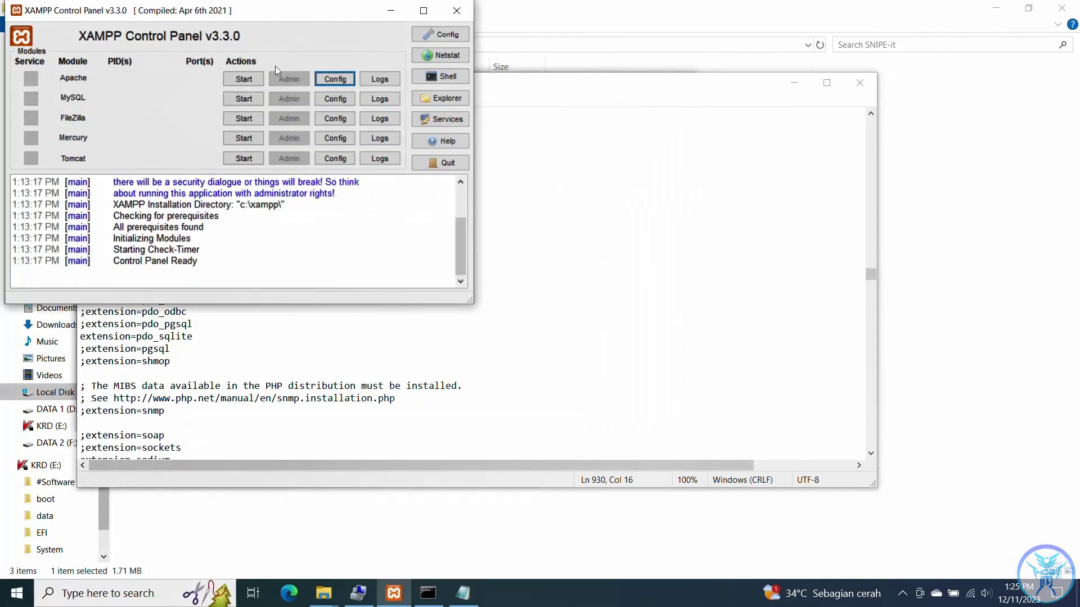
pyautogui.click(246, 82)
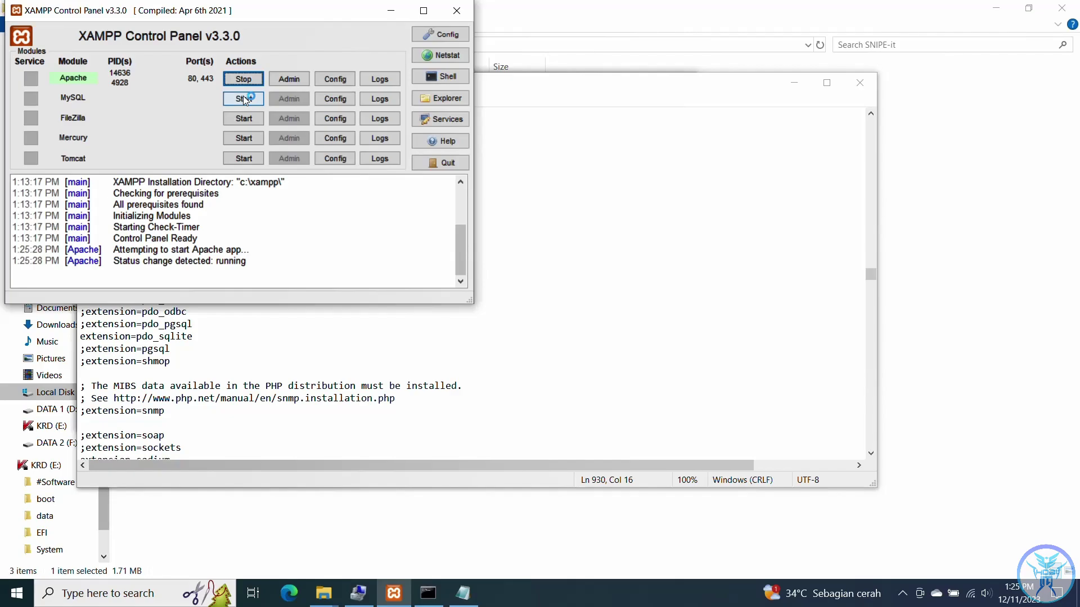
pyautogui.click(243, 99)
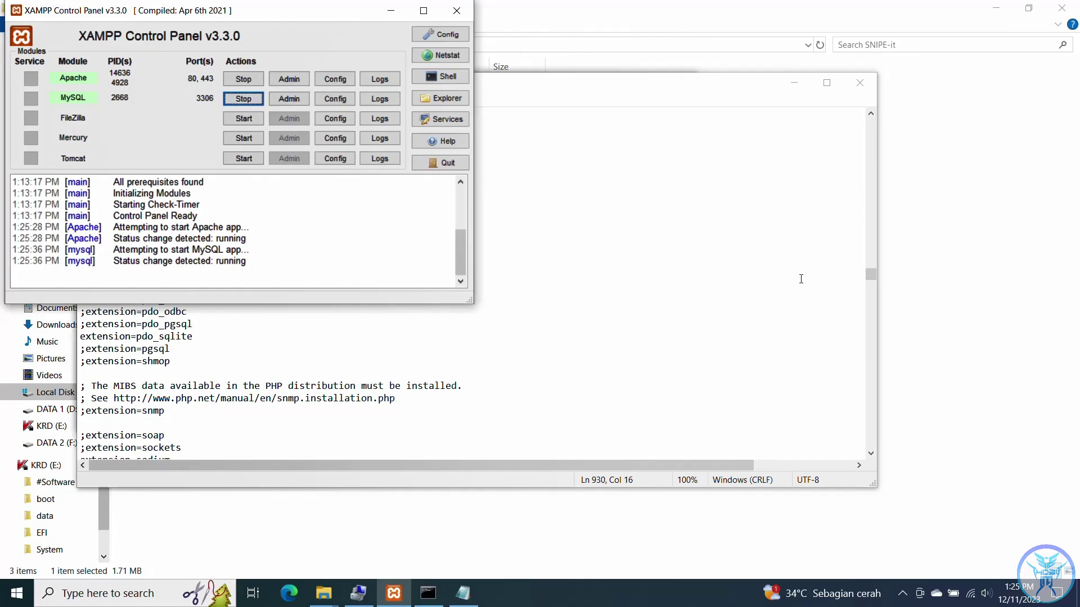
pyautogui.click(428, 594)
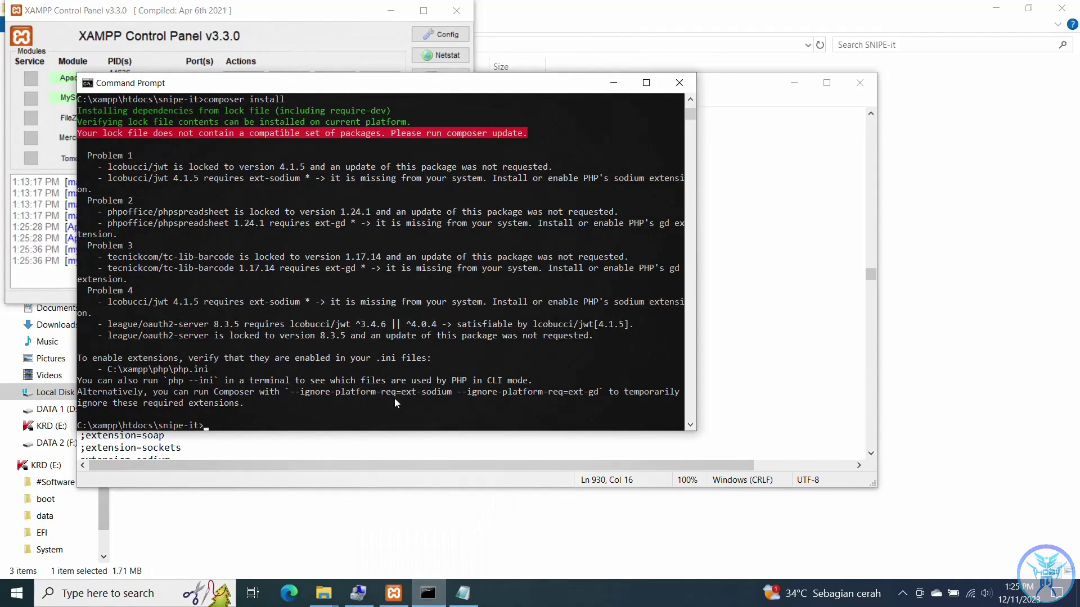
# - Rerun 'composer install' in the snipe-it folder and maximize the terminal while it completes
pyautogui.press('Up')
pyautogui.press('Return')
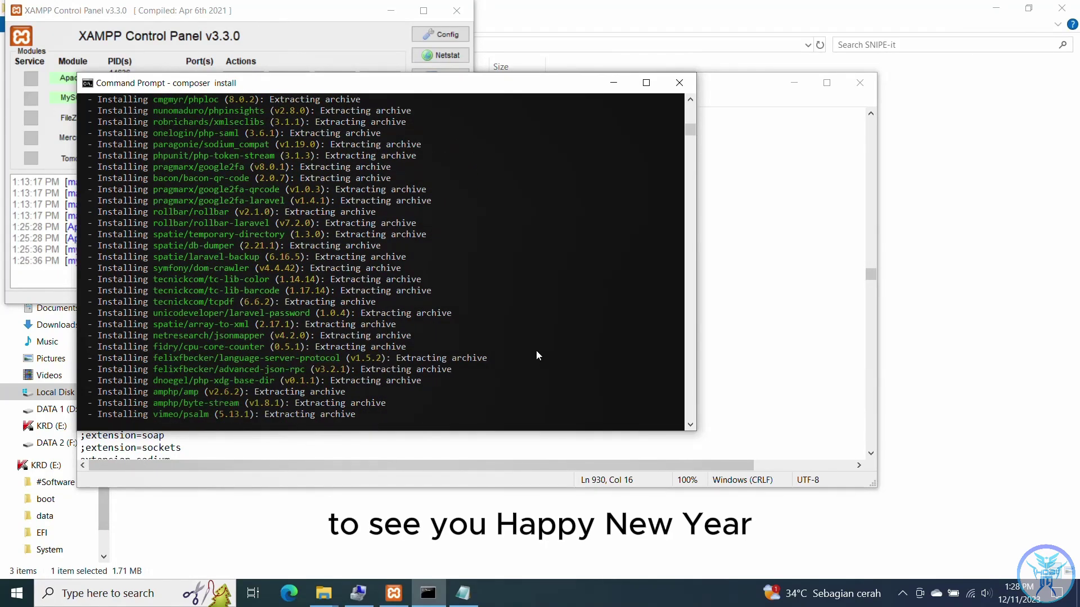
pyautogui.click(646, 83)
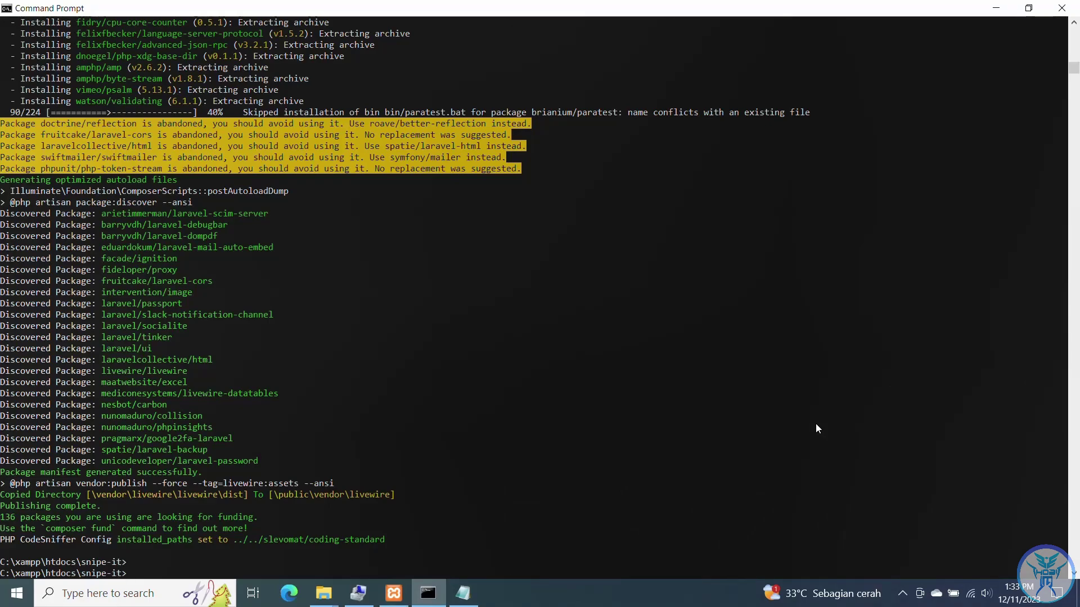
pyautogui.click(329, 592)
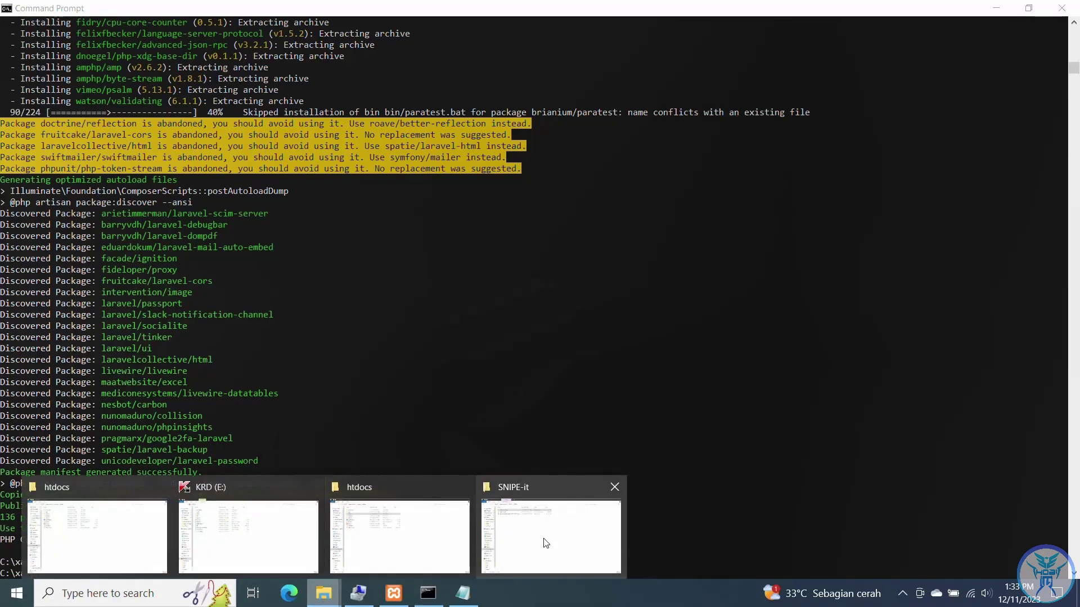
# - Duplicate .env.example in the C:\xampp\htdocs\snipe-it folder by copying and pasting it
pyautogui.moveTo(546, 543)
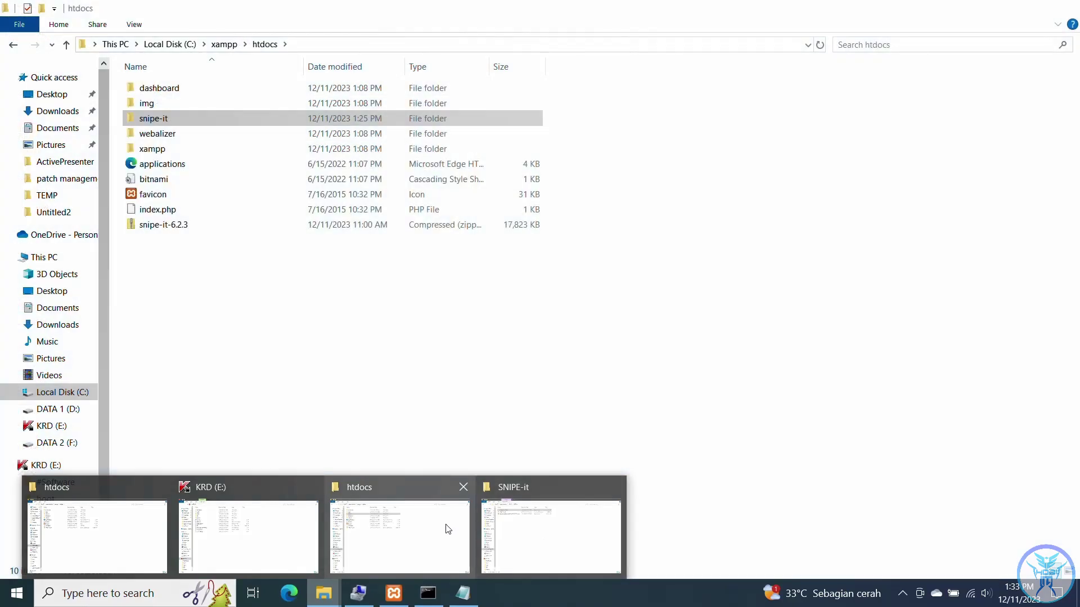
pyautogui.click(448, 529)
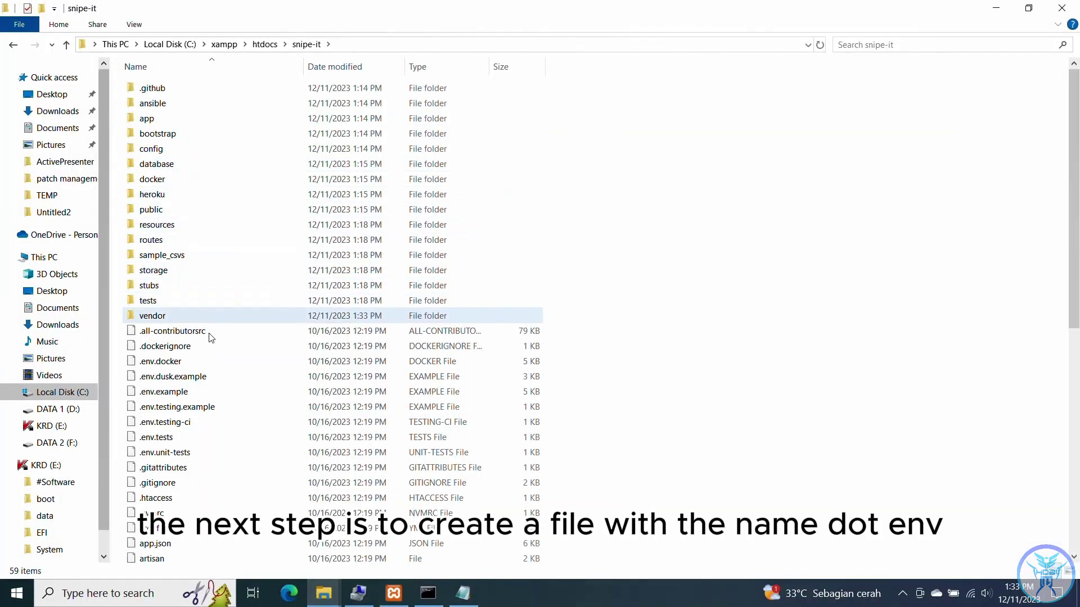
pyautogui.click(179, 393)
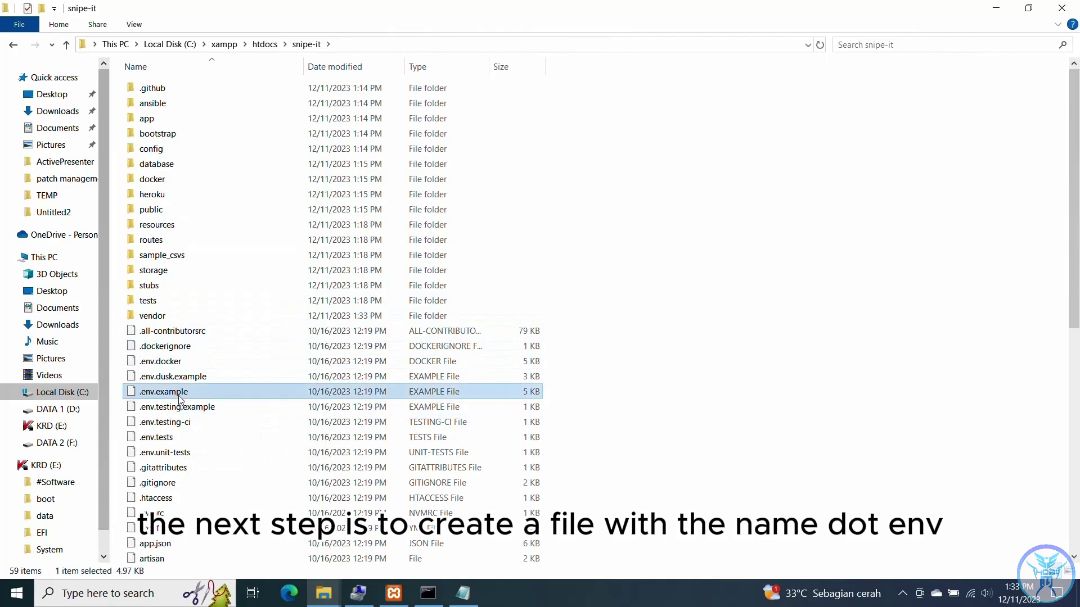
pyautogui.rightClick(179, 395)
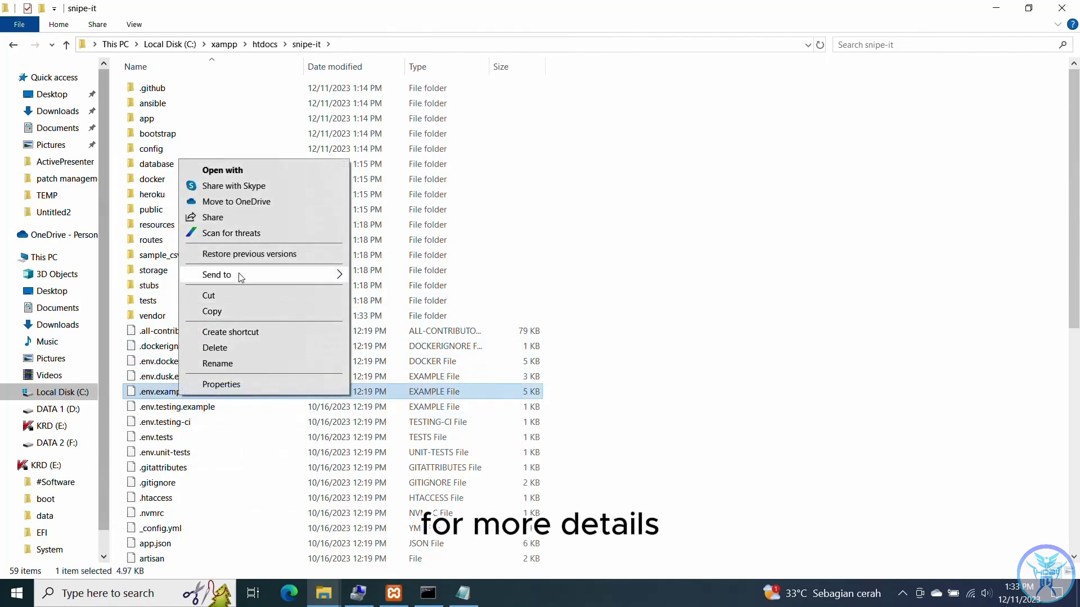
pyautogui.click(228, 312)
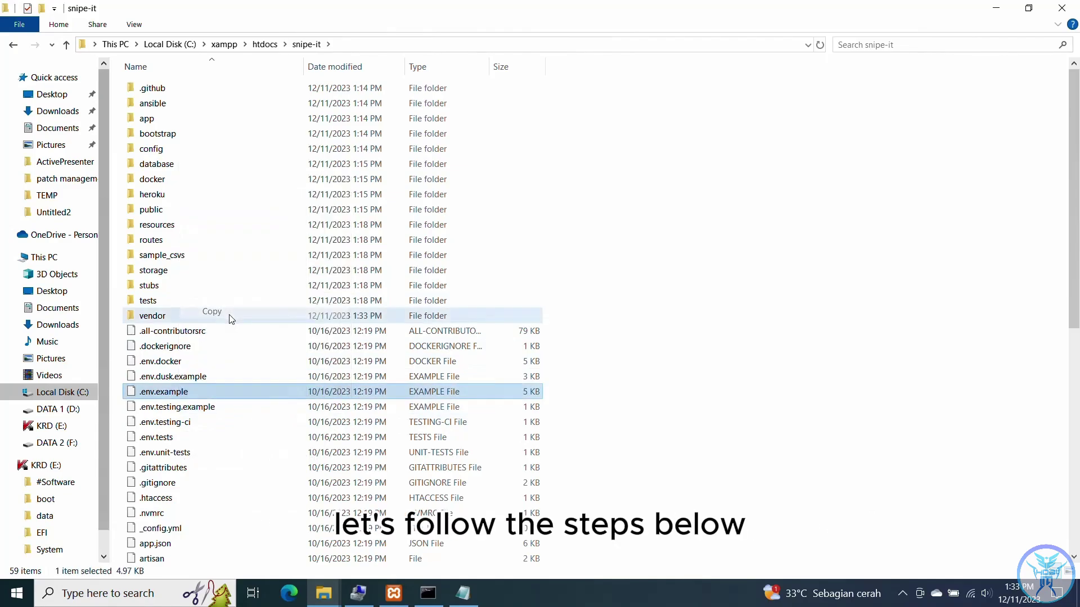
pyautogui.rightClick(272, 422)
pyautogui.click(304, 317)
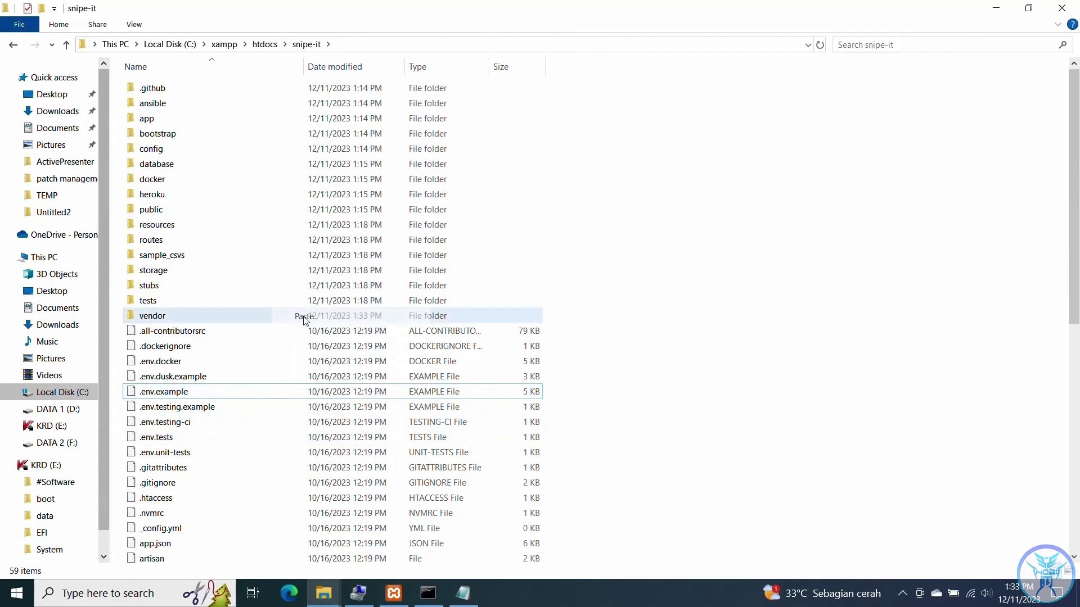
# - Rename the copy to .env, accept the extension change, and refresh the folder listing
pyautogui.scroll(2, 260, 296)
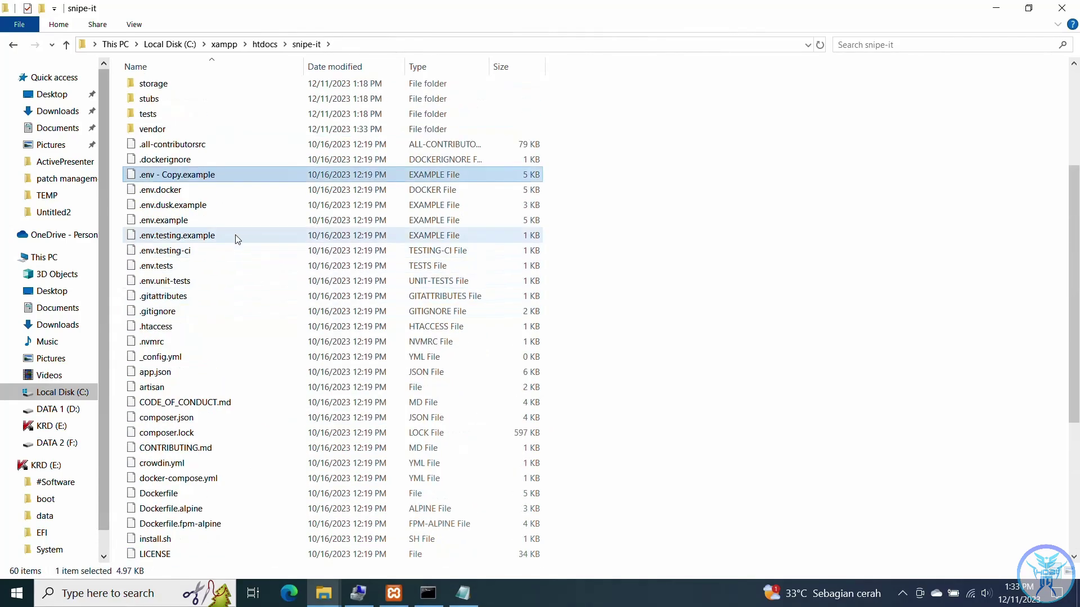
pyautogui.click(218, 173)
pyautogui.press('BackSpace')
pyautogui.press('BackSpace')
pyautogui.press('BackSpace')
pyautogui.press('BackSpace')
pyautogui.press('BackSpace')
pyautogui.press('BackSpace')
pyautogui.press('BackSpace')
pyautogui.press('BackSpace')
pyautogui.press('BackSpace')
pyautogui.press('BackSpace')
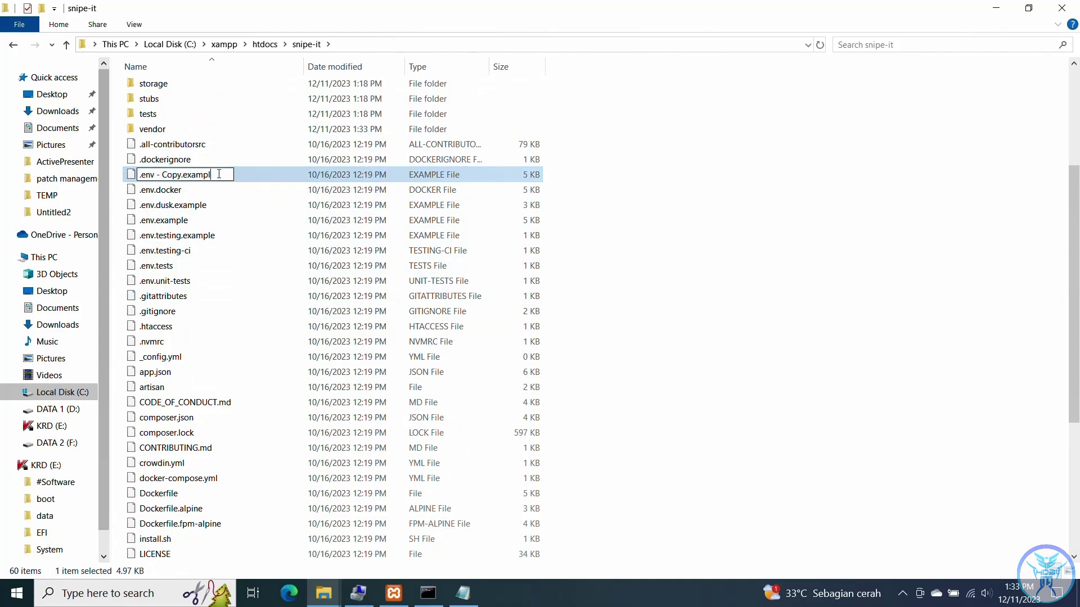
pyautogui.press('BackSpace')
pyautogui.press('BackSpace')
pyautogui.press('BackSpace')
pyautogui.press('BackSpace')
pyautogui.press('BackSpace')
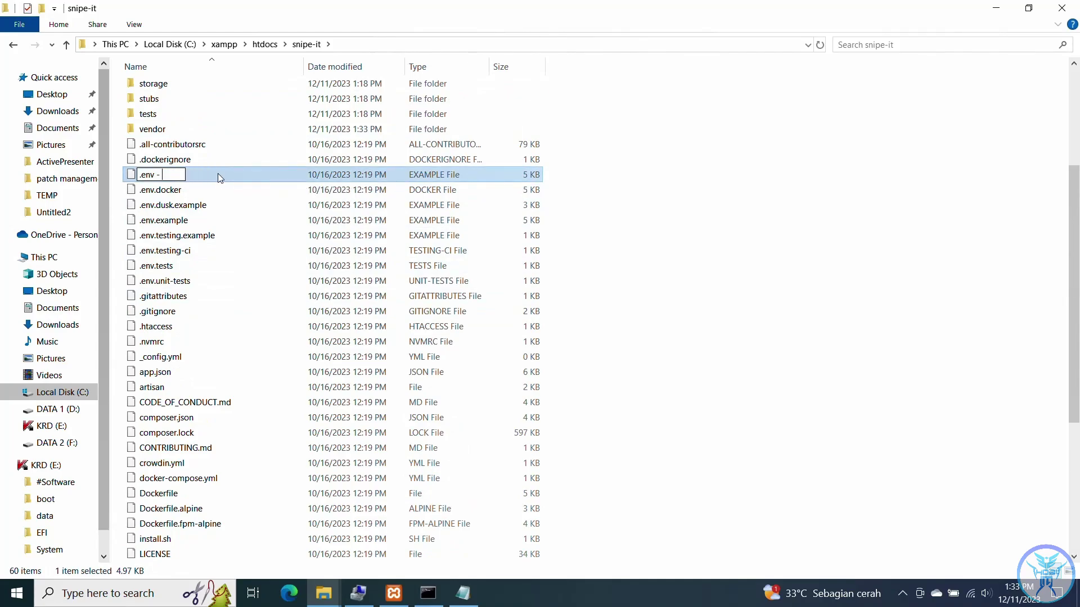
pyautogui.press('Return')
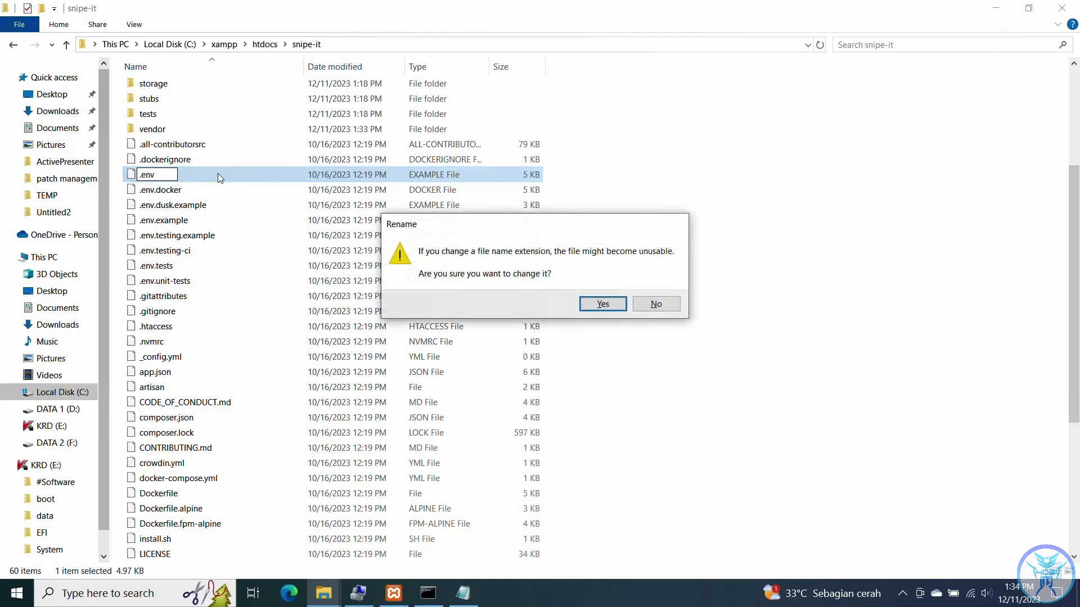
pyautogui.press('Return')
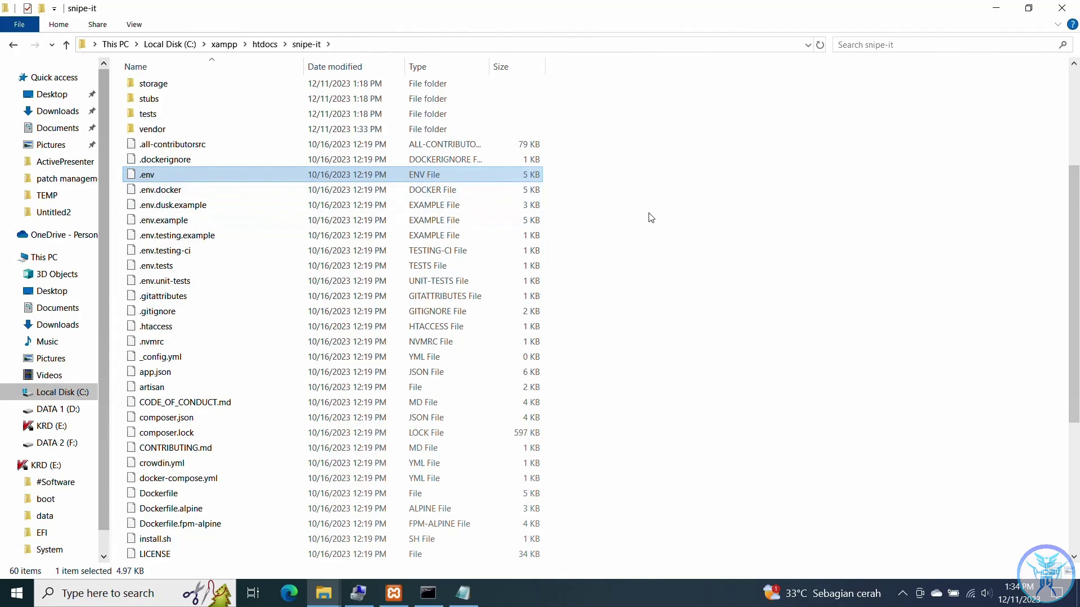
pyautogui.rightClick(651, 214)
pyautogui.click(687, 273)
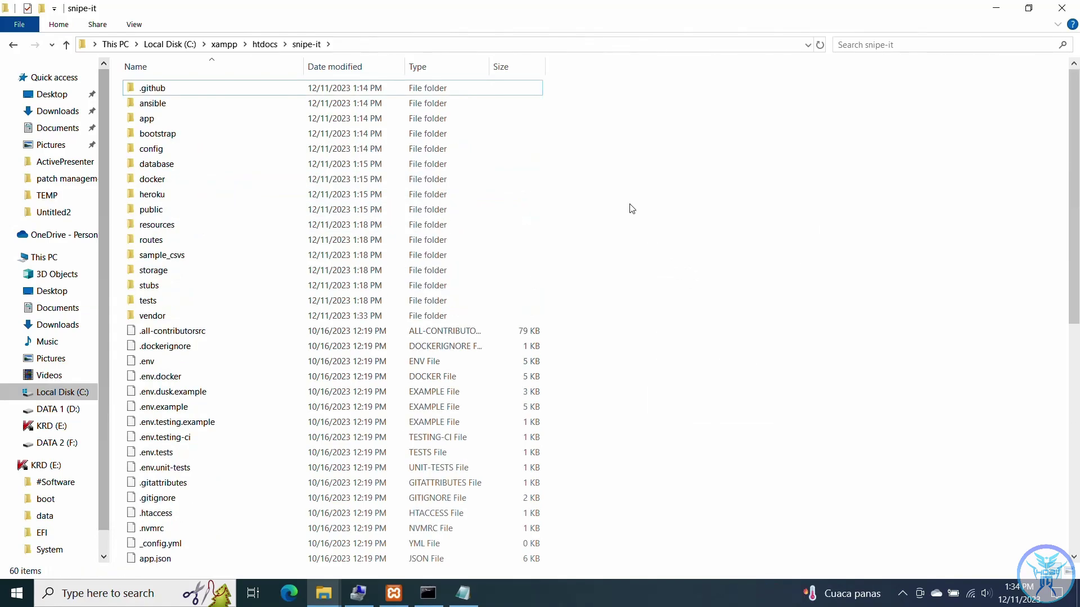
pyautogui.click(191, 362)
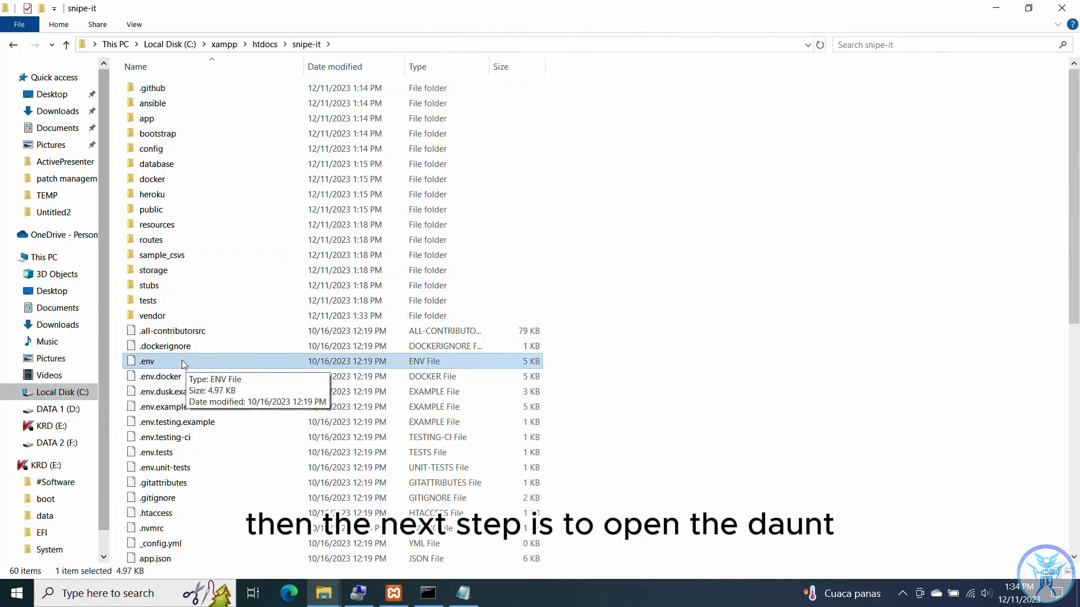
# - Open the .env file in WordPad
pyautogui.doubleClick(180, 360)
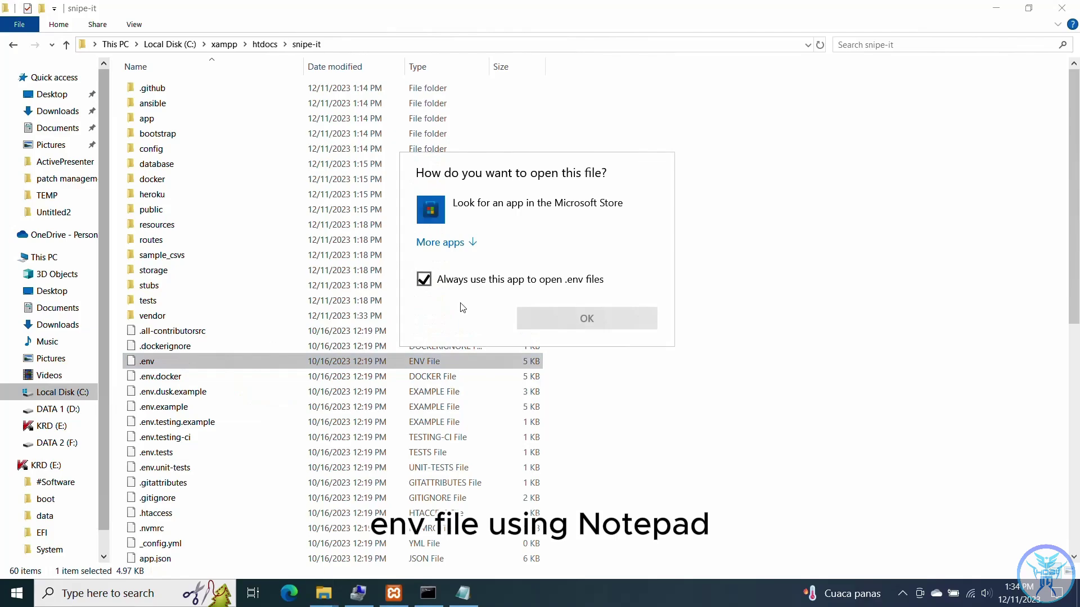
pyautogui.click(473, 243)
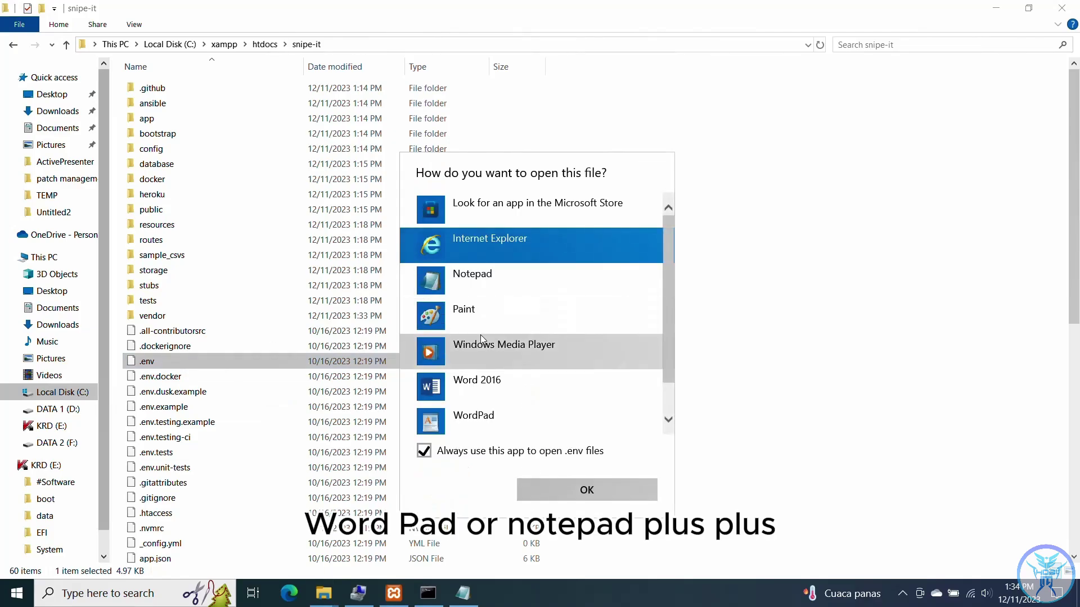
pyautogui.click(482, 419)
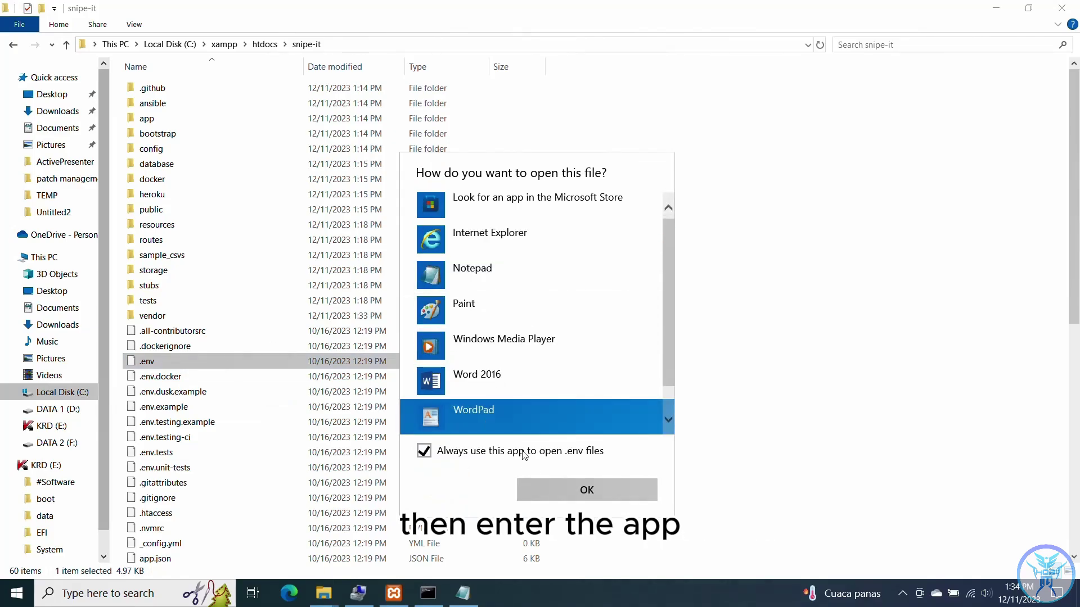
pyautogui.click(555, 487)
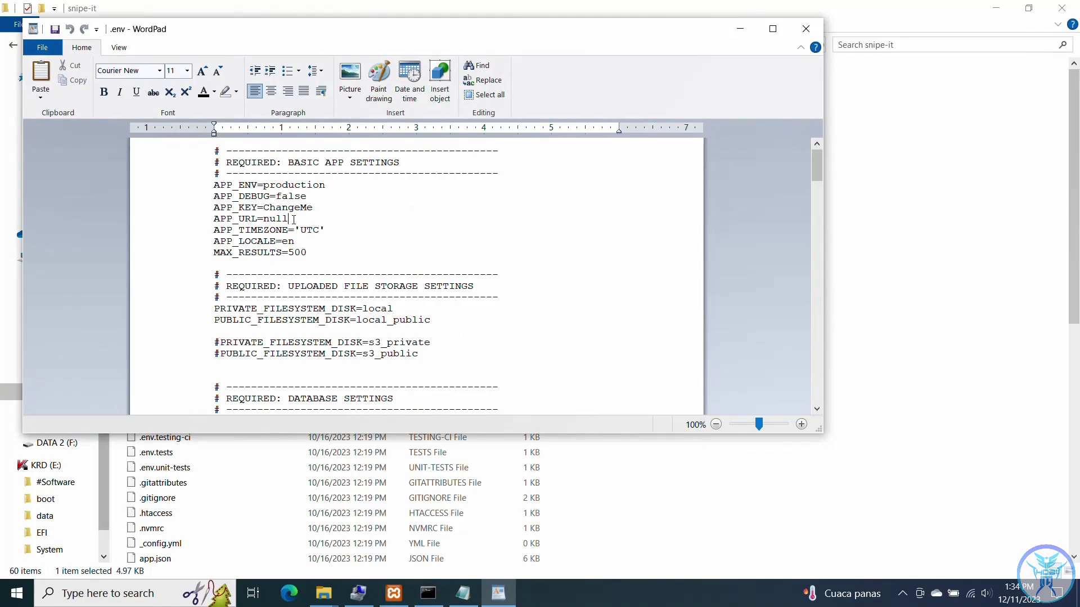
pyautogui.press('BackSpace')
pyautogui.press('BackSpace')
pyautogui.press('BackSpace')
pyautogui.press('BackSpace')
pyautogui.write('http://localhost')
pyautogui.click(44, 48)
pyautogui.click(62, 133)
pyautogui.scroll(-2, 648, 185)
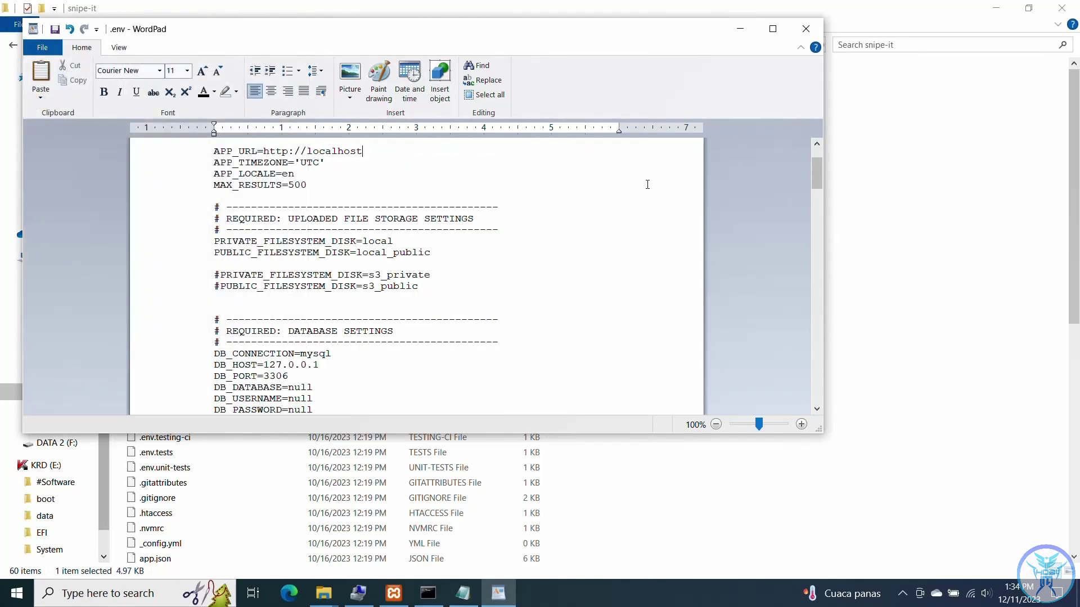
pyautogui.click(806, 29)
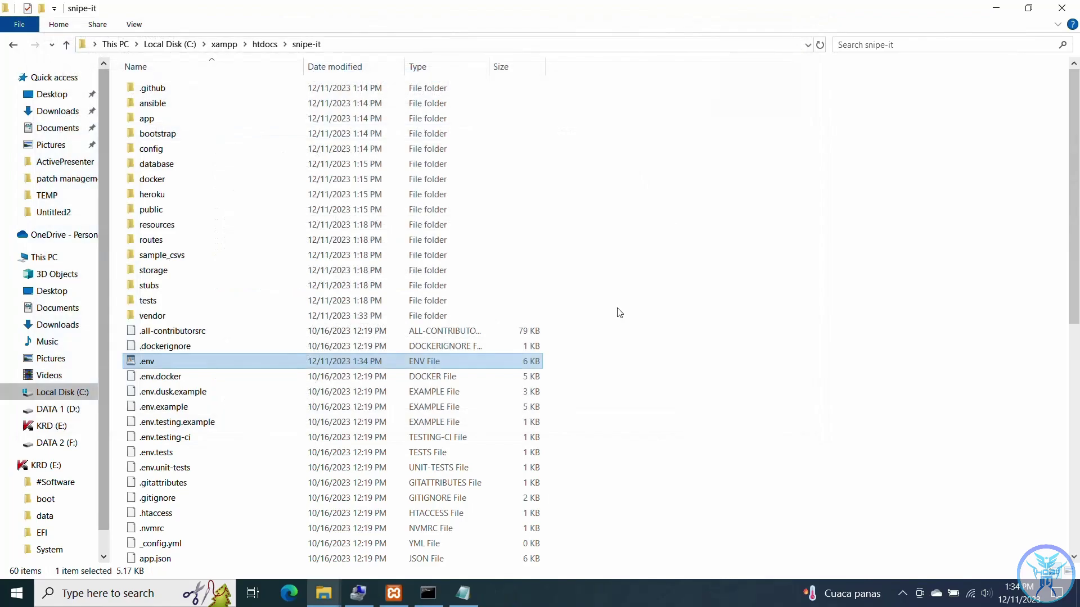
pyautogui.scroll(-2, 664, 343)
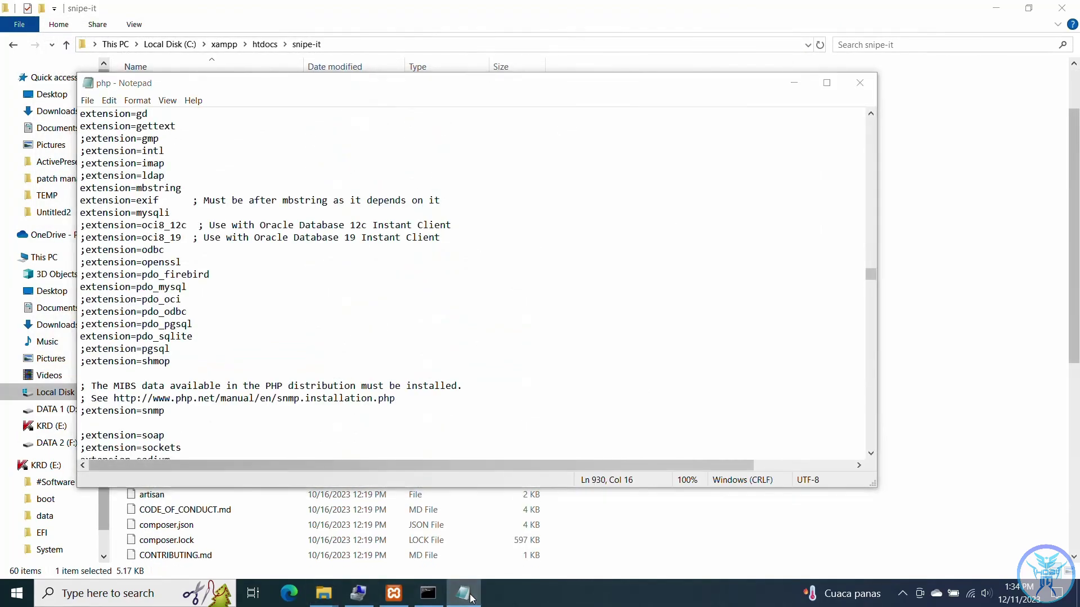
pyautogui.click(289, 593)
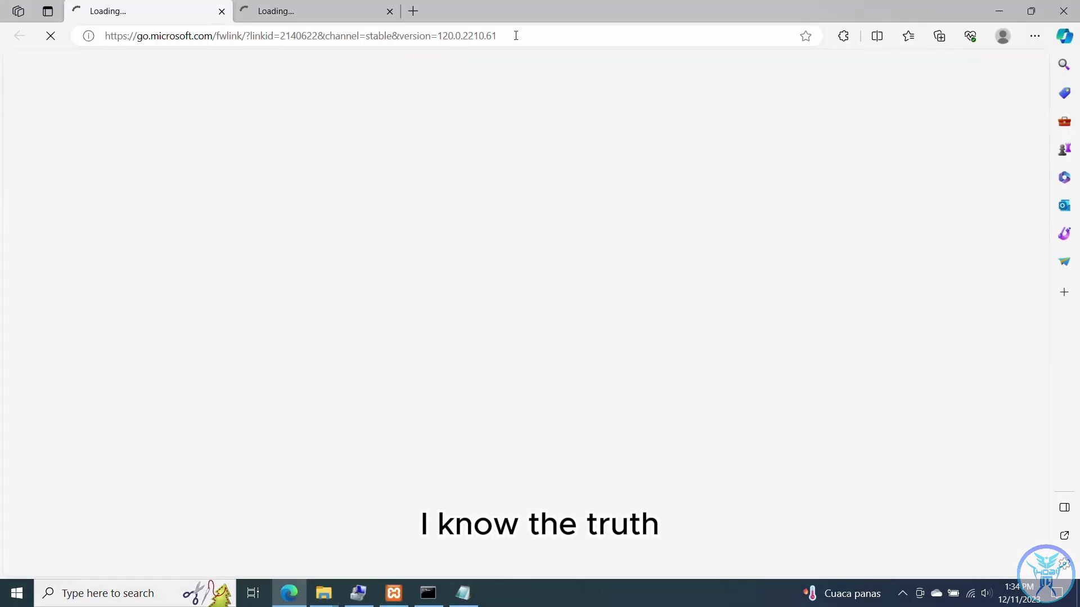
pyautogui.click(515, 35)
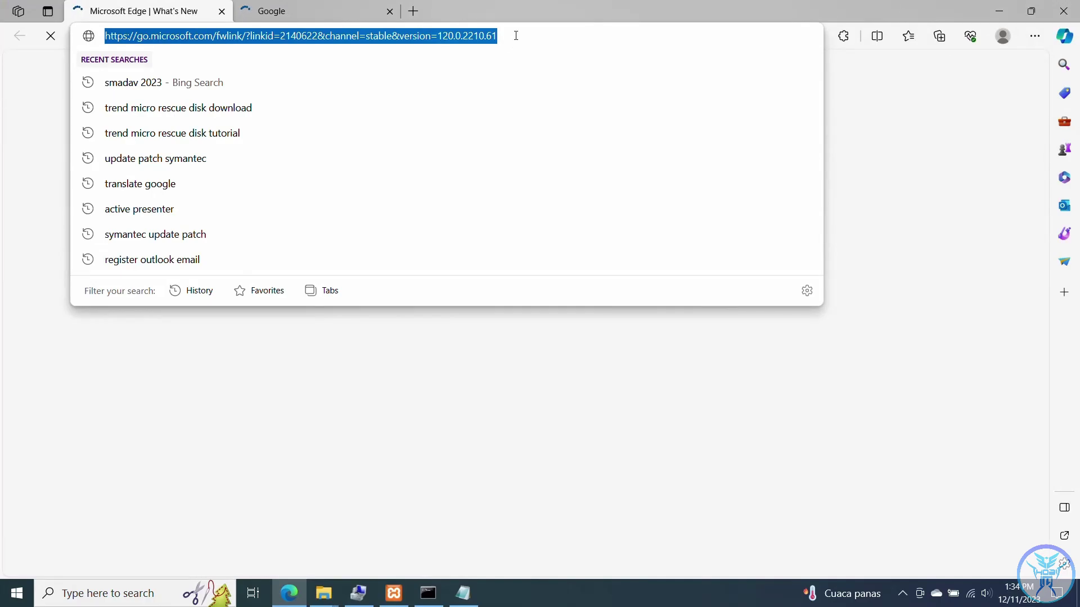
pyautogui.write('lo')
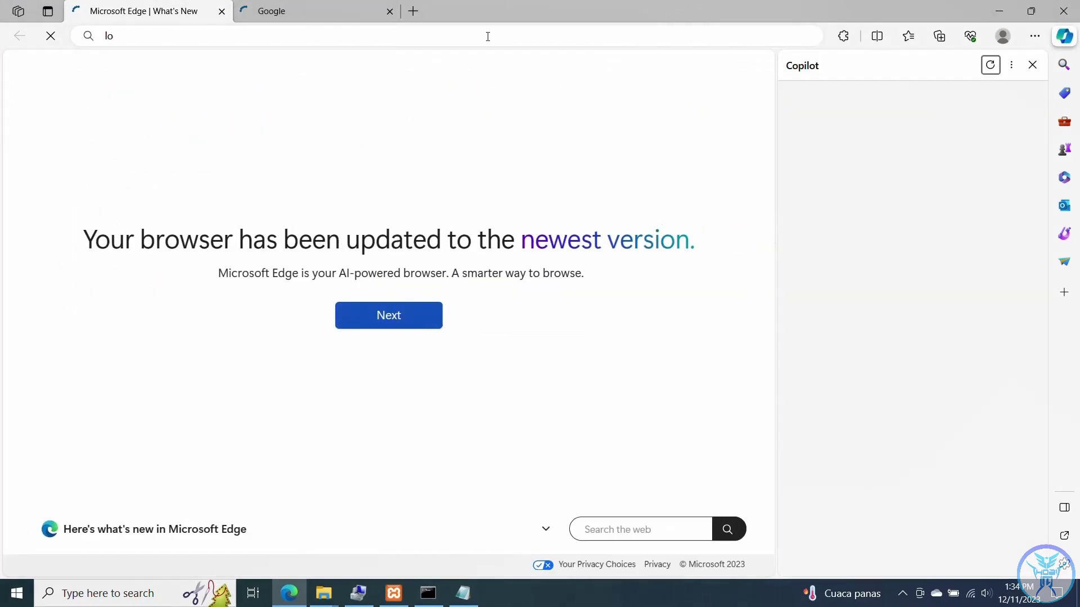
pyautogui.click(485, 37)
pyautogui.write('https://google.com')
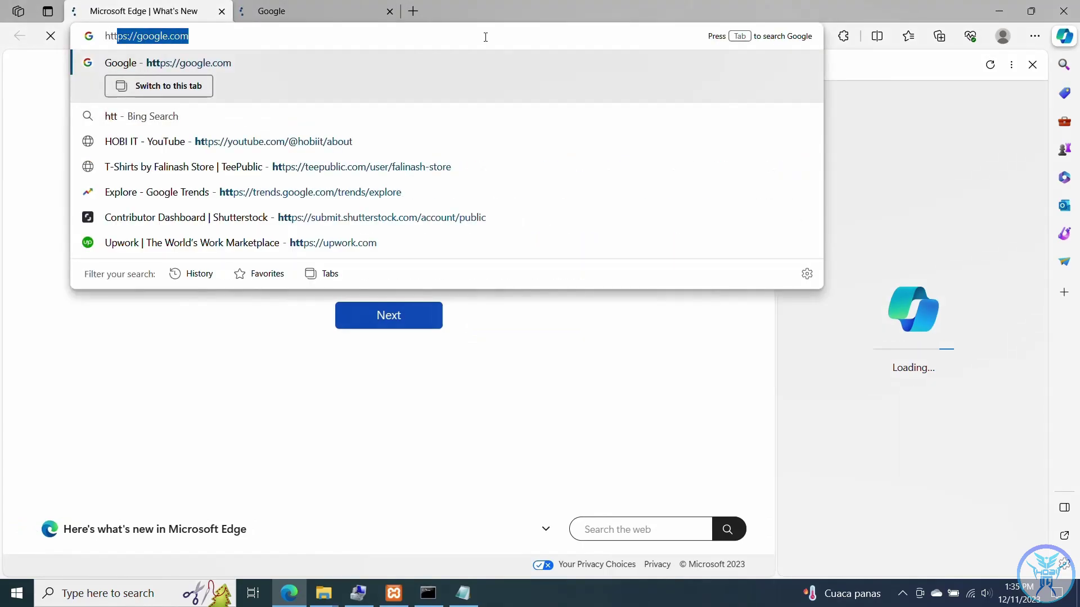
pyautogui.press('End')
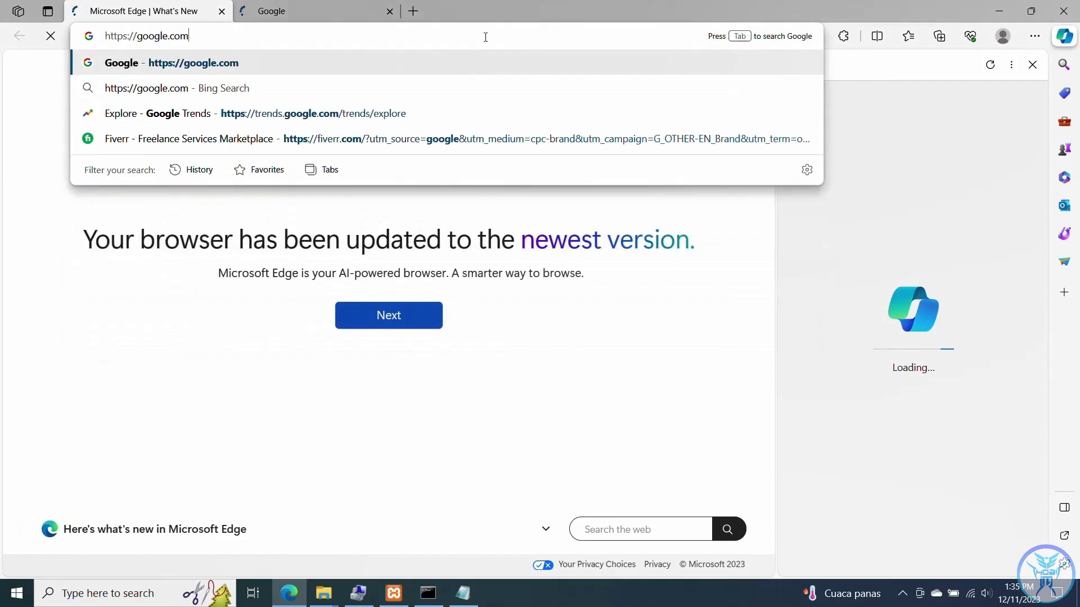
pyautogui.press('BackSpace')
pyautogui.press('BackSpace')
pyautogui.press('BackSpace')
pyautogui.press('BackSpace')
pyautogui.press('BackSpace')
pyautogui.press('BackSpace')
pyautogui.press('BackSpace')
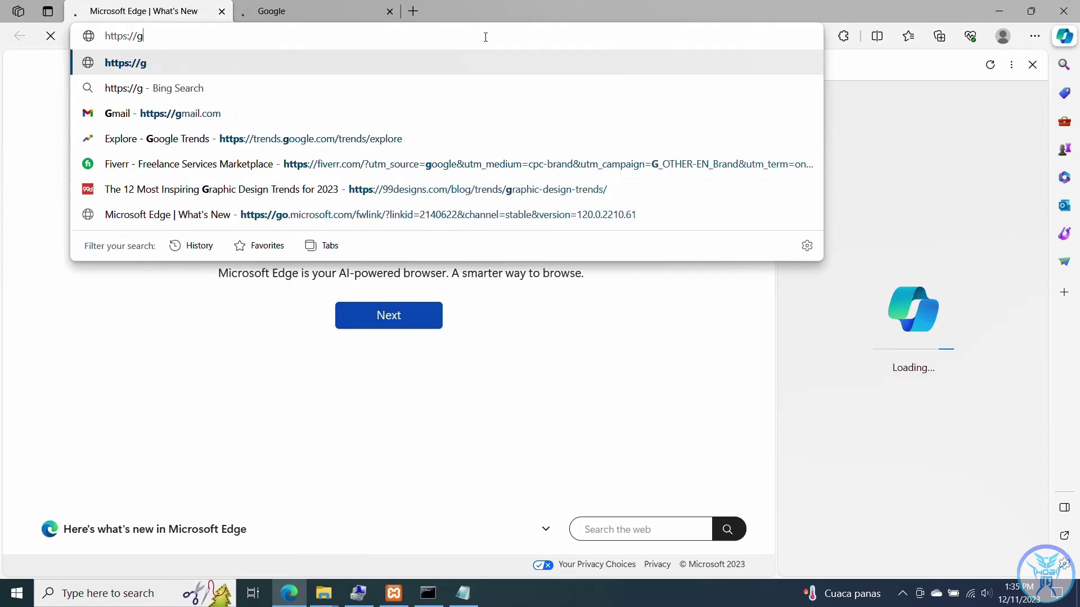
pyautogui.write('localhost')
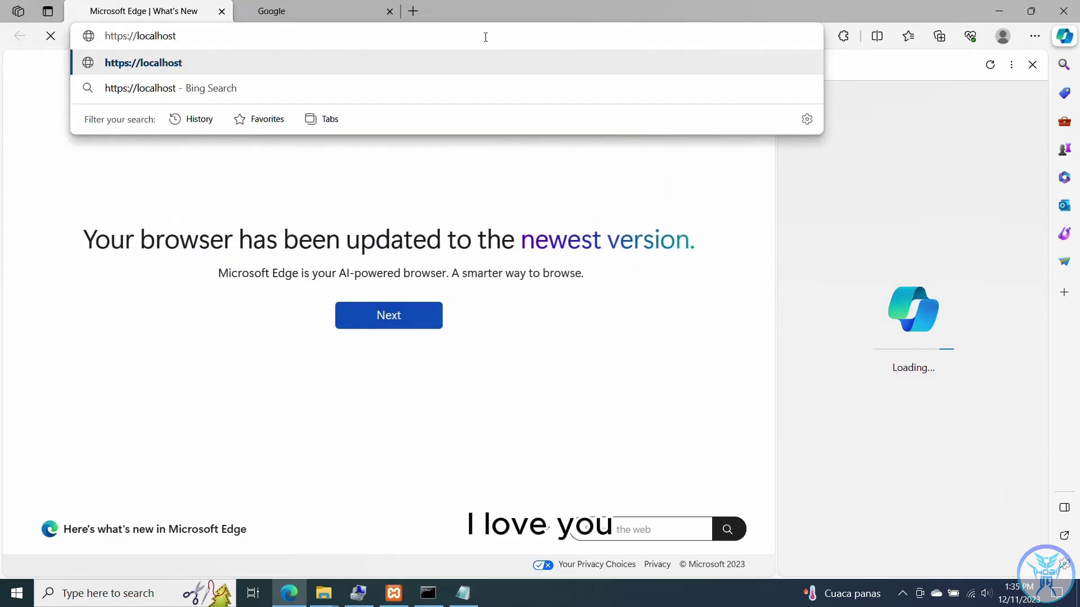
pyautogui.press('Return')
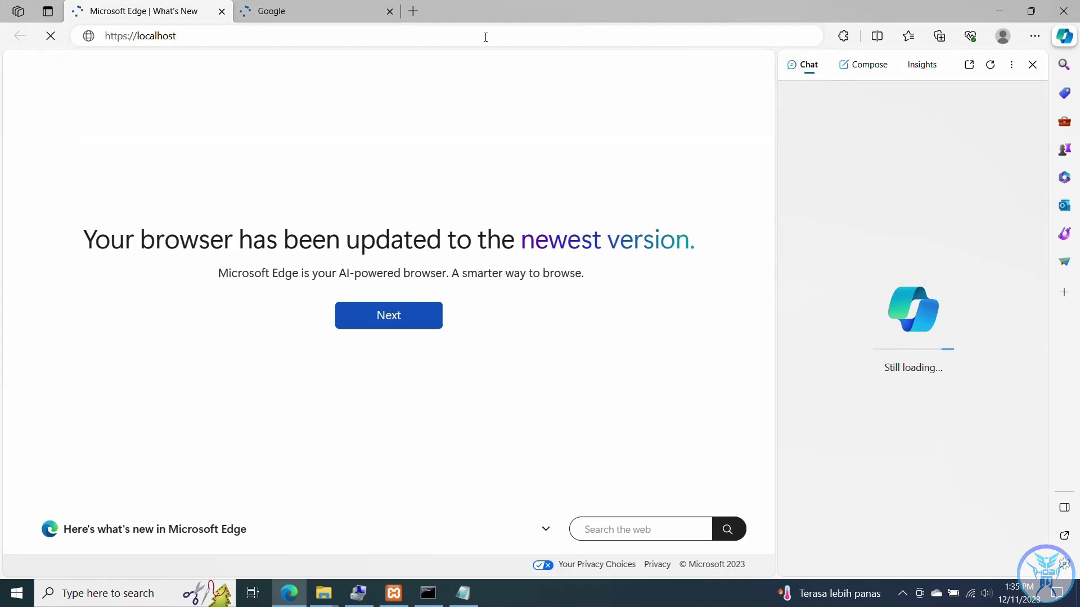
# - Proceed past the certificate warning to the XAMPP 8.0.30 dashboard
pyautogui.click(485, 37)
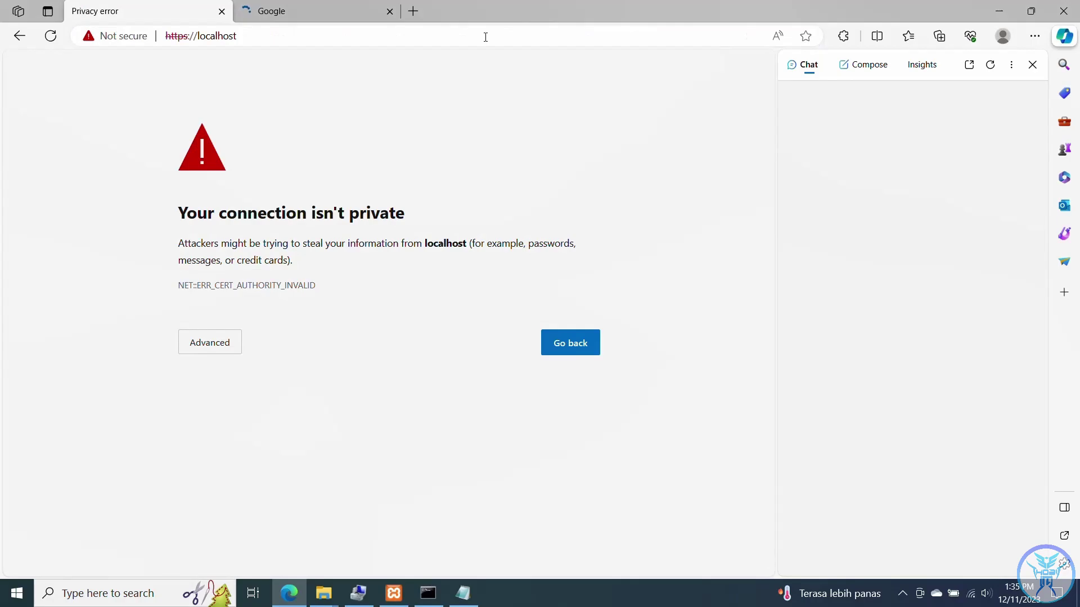
pyautogui.click(227, 352)
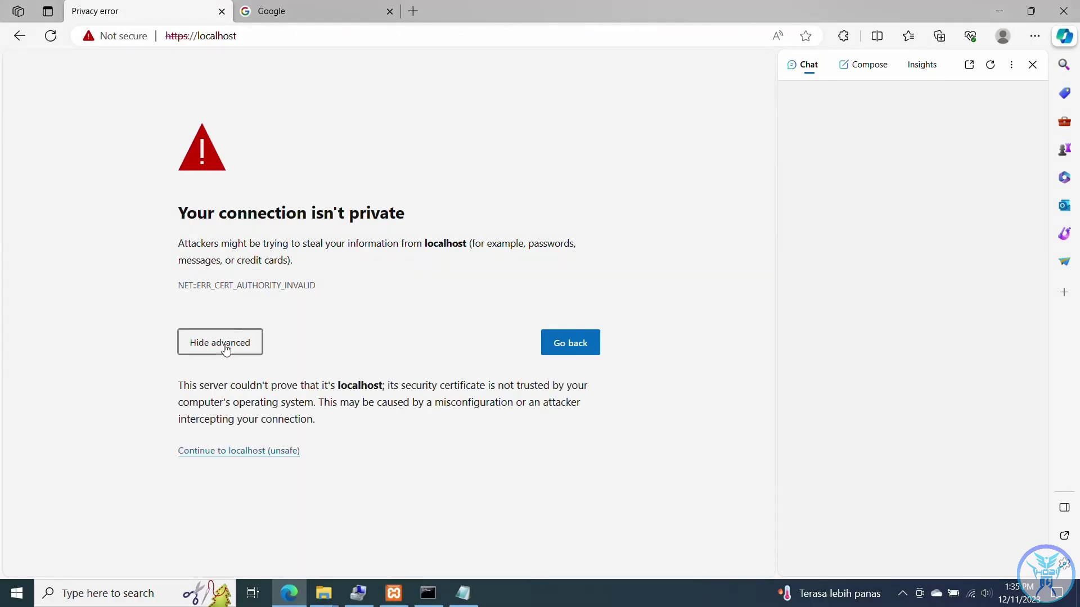
pyautogui.click(267, 450)
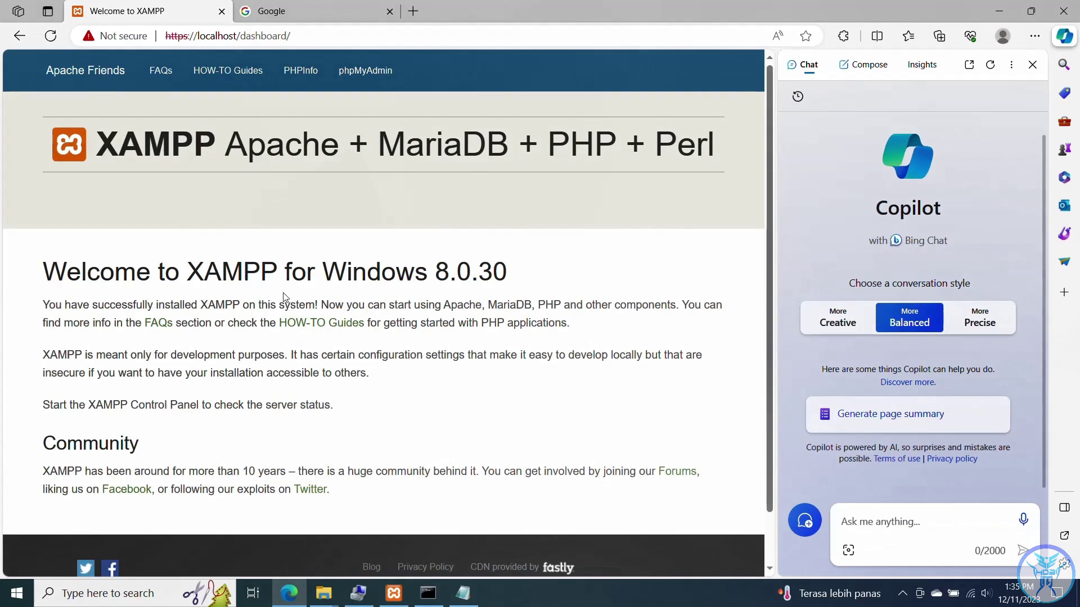
pyautogui.scroll(-1, 294, 287)
pyautogui.scroll(1, 295, 287)
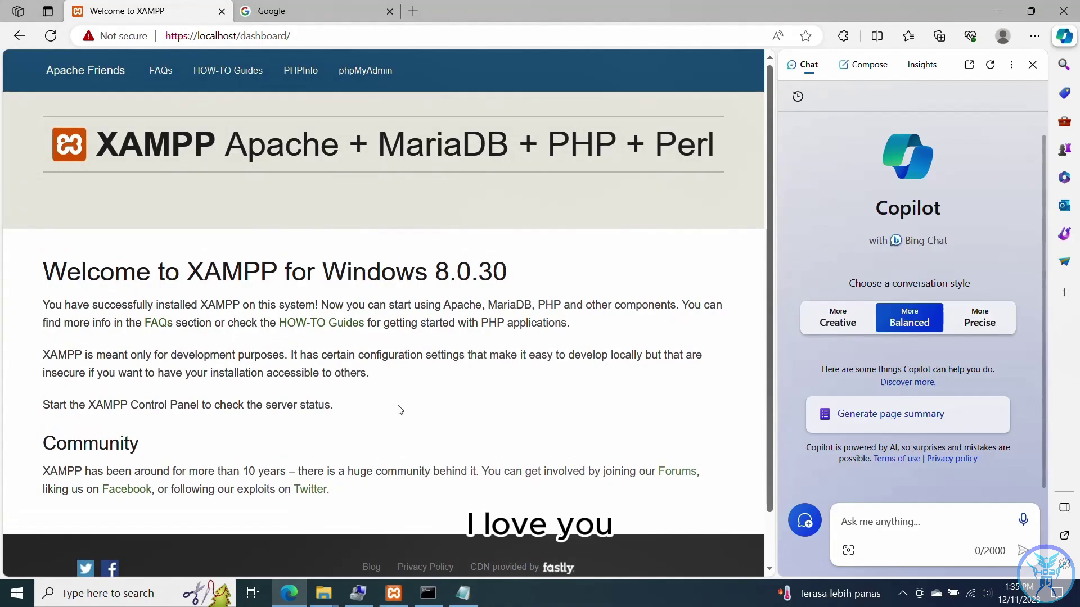
# - Run php artisan key:generate and answer 'yes' to set the application key
pyautogui.click(432, 601)
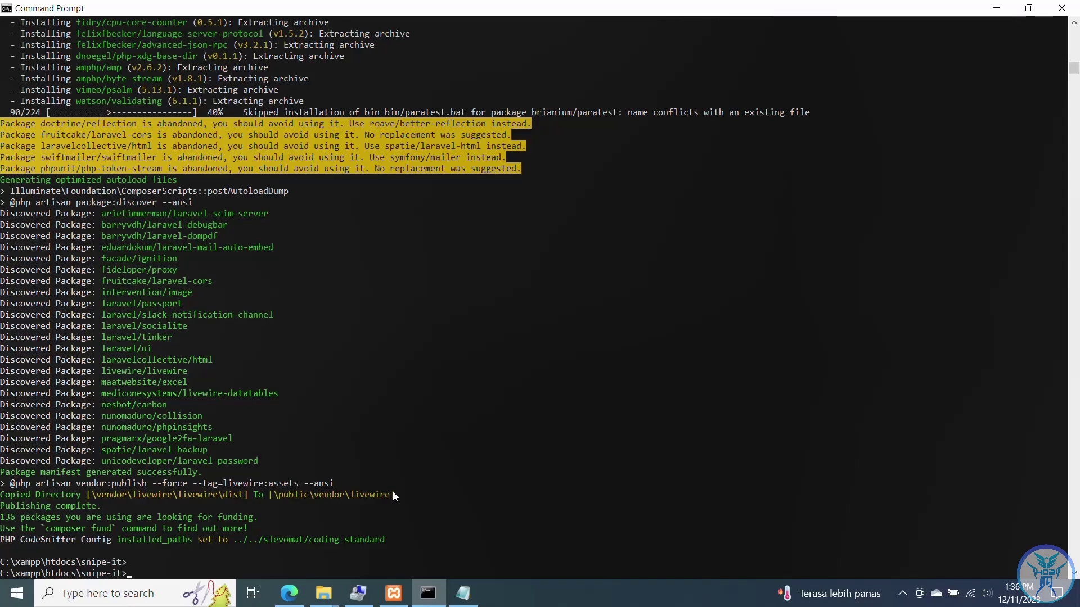
pyautogui.scroll(-5, 393, 492)
pyautogui.scroll(-2, 393, 491)
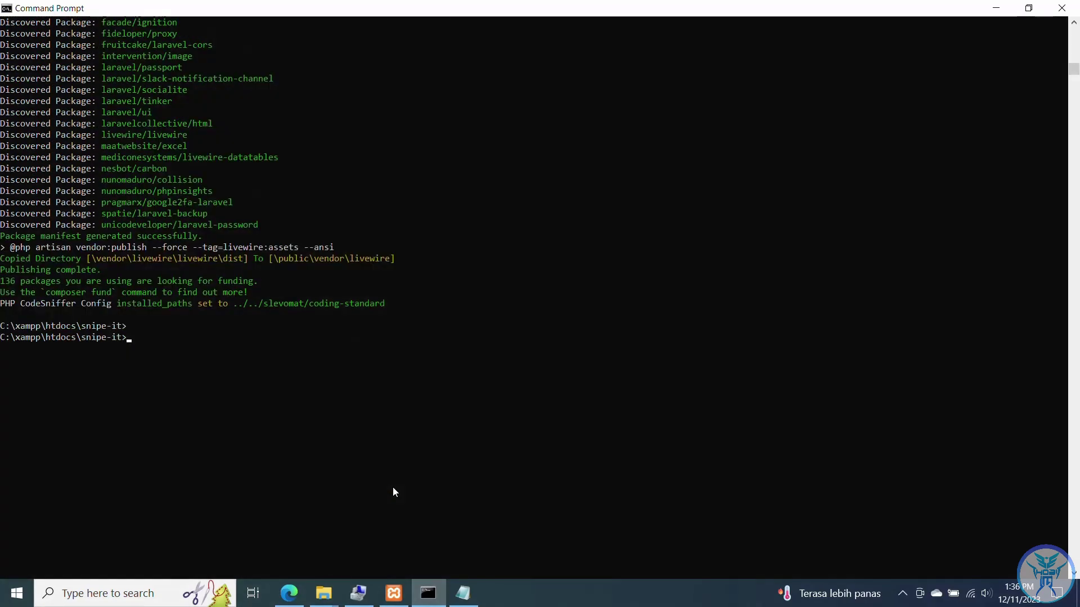
pyautogui.write('php art')
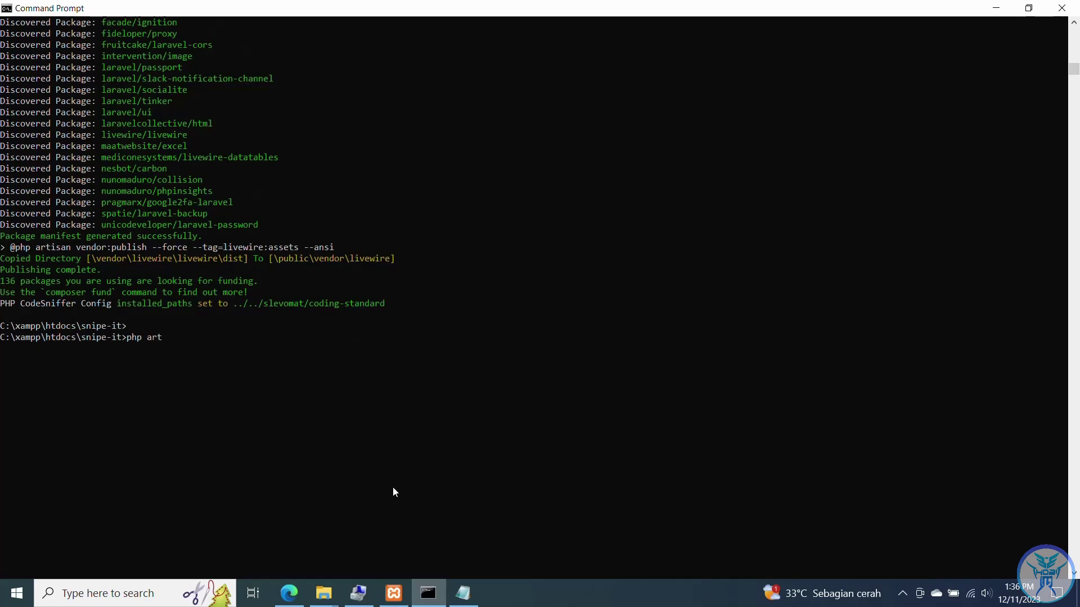
pyautogui.write('isan key')
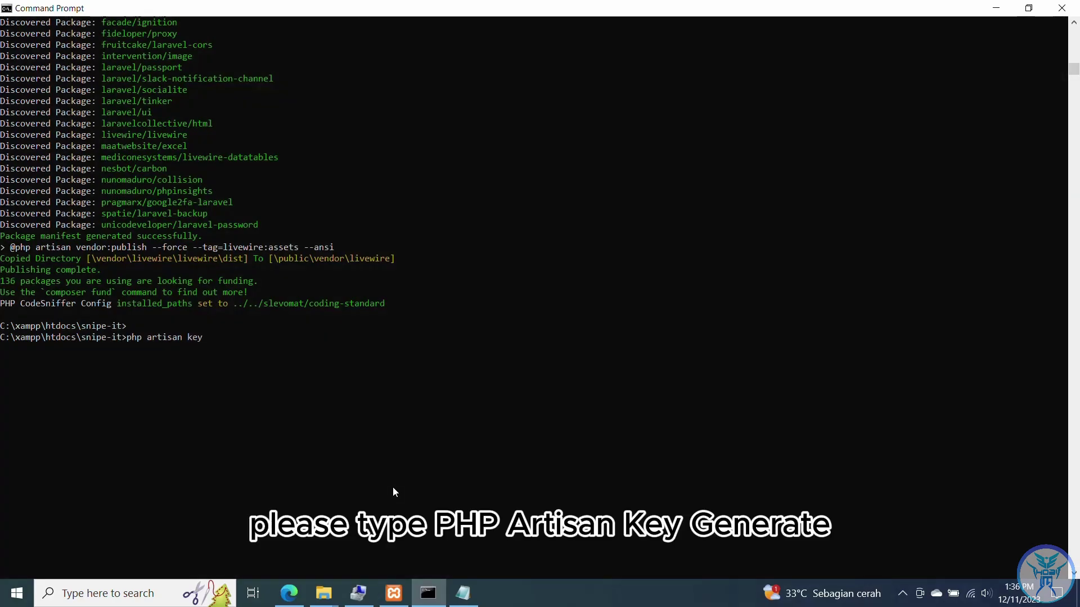
pyautogui.write(':generate')
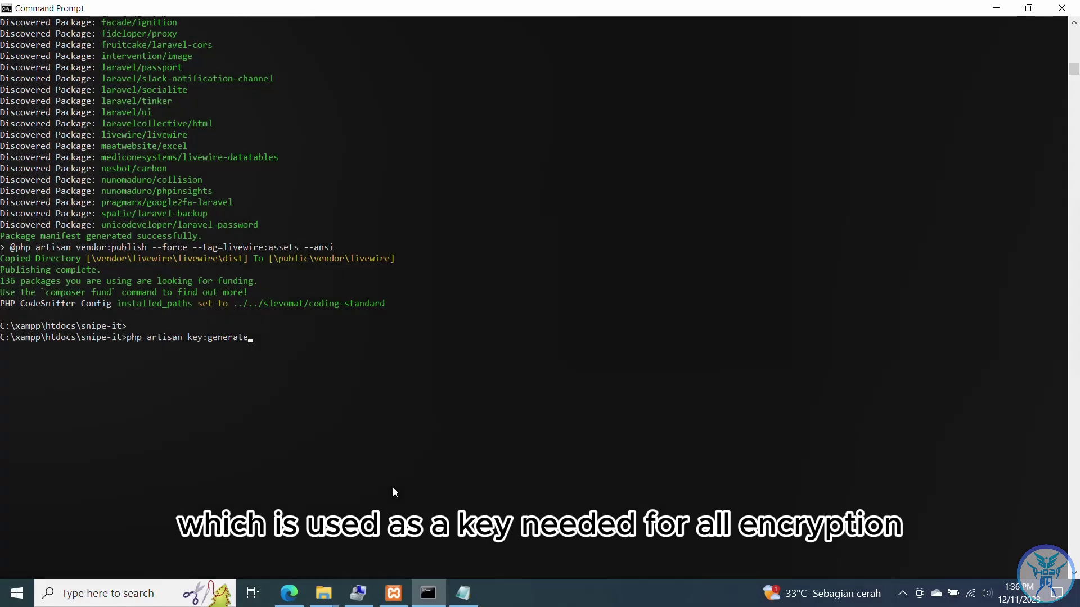
pyautogui.press('Return')
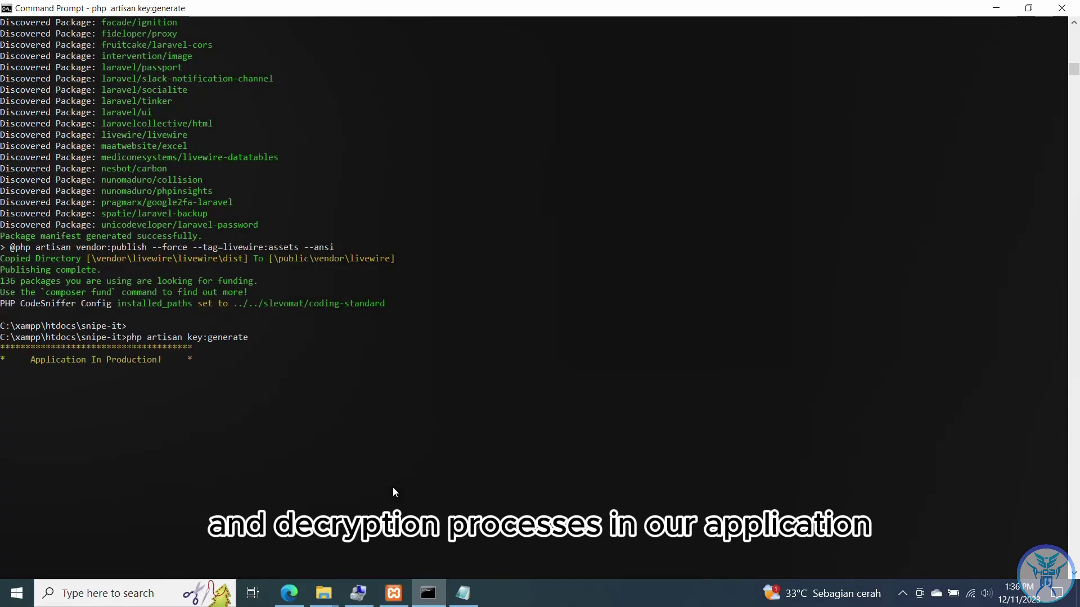
pyautogui.write('yes')
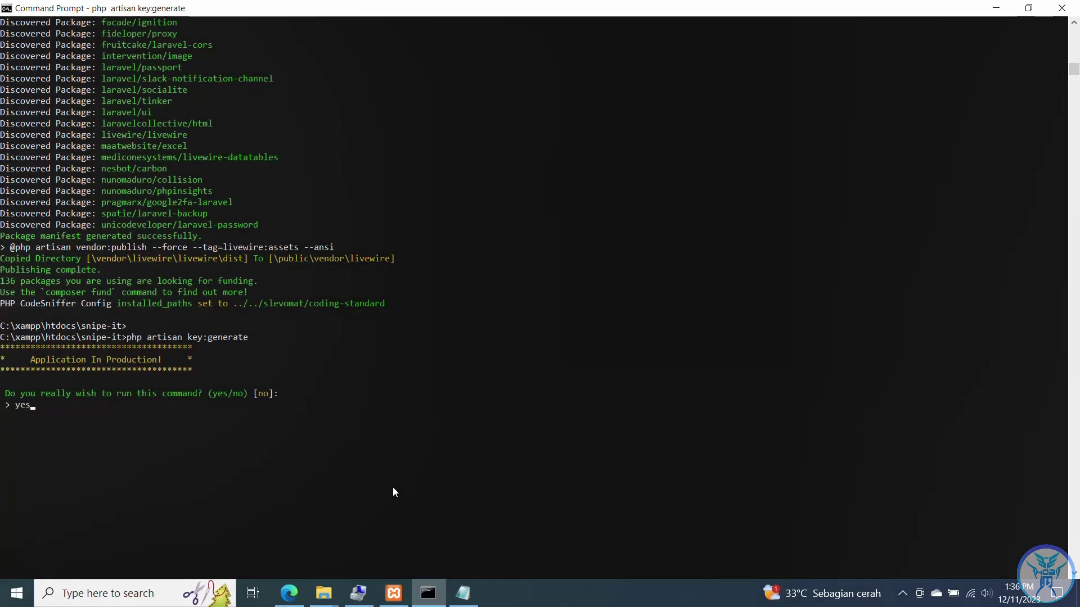
pyautogui.press('Return')
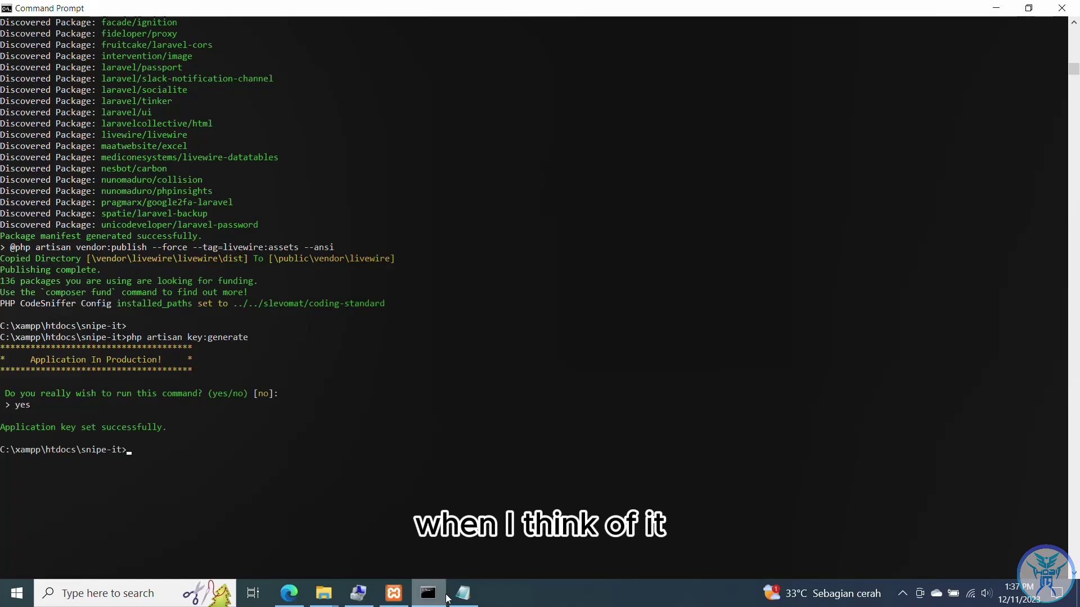
# - Close the php configuration file and copy the APP_URL address from .env
pyautogui.click(464, 595)
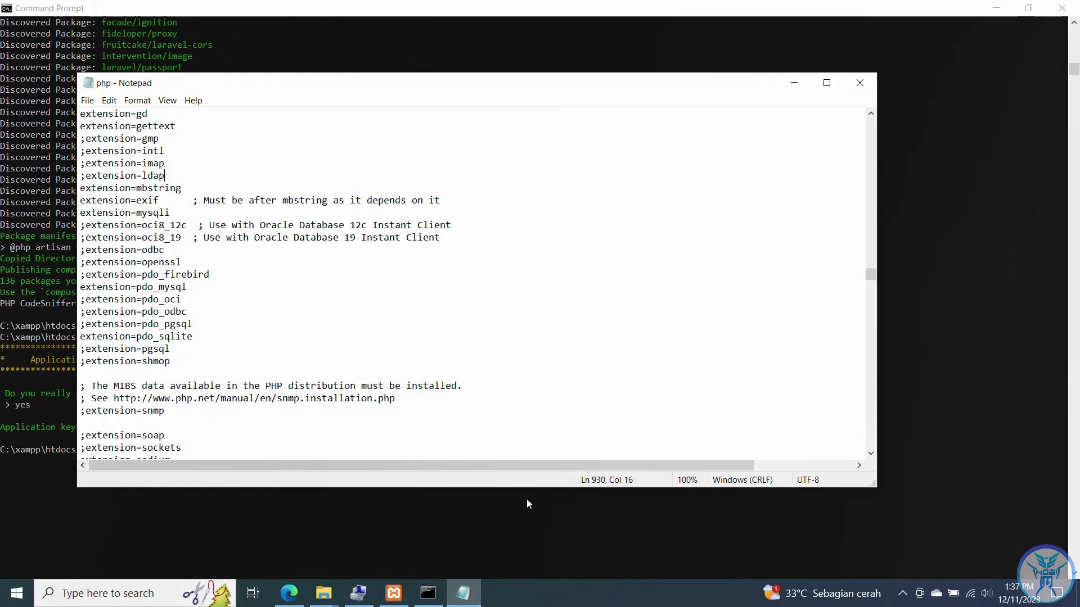
pyautogui.click(859, 82)
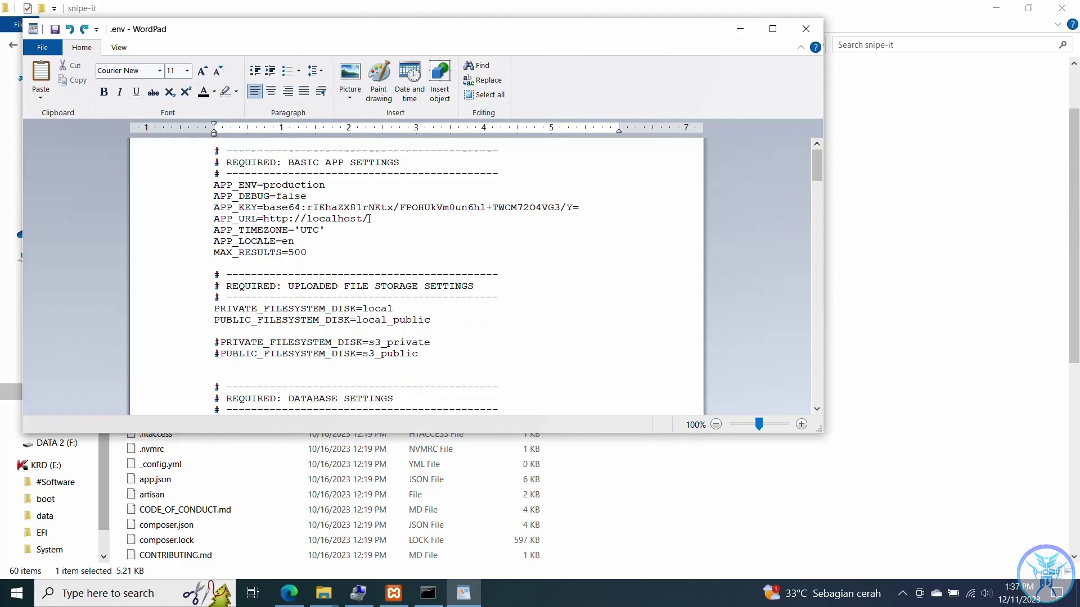
pyautogui.moveTo(369, 219); pyautogui.dragTo(369, 219)
pyautogui.click(273, 218)
pyautogui.rightClick(367, 221)
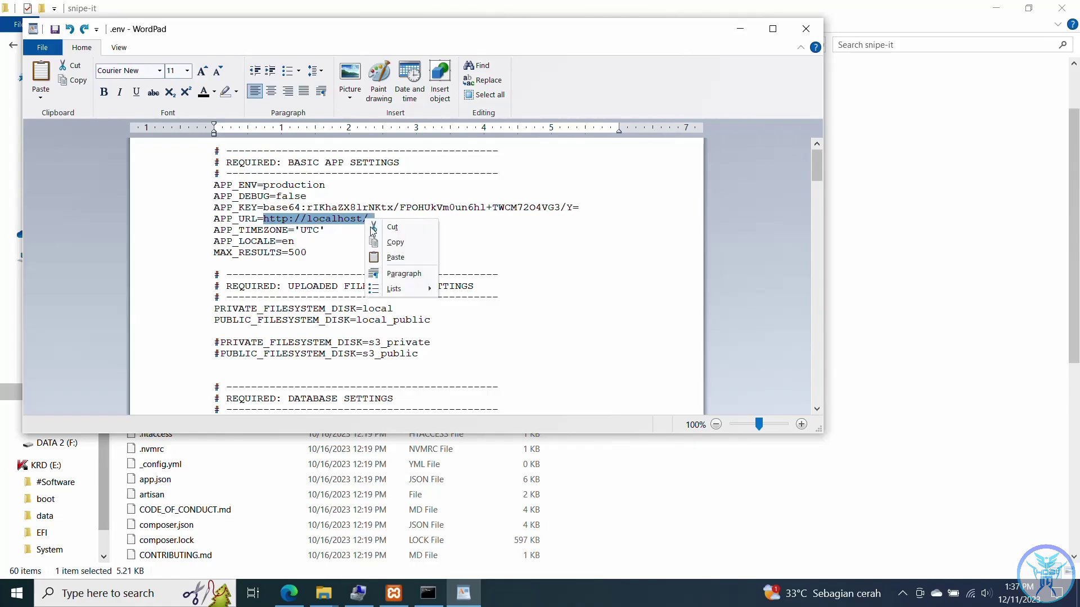
pyautogui.click(395, 243)
pyautogui.click(289, 593)
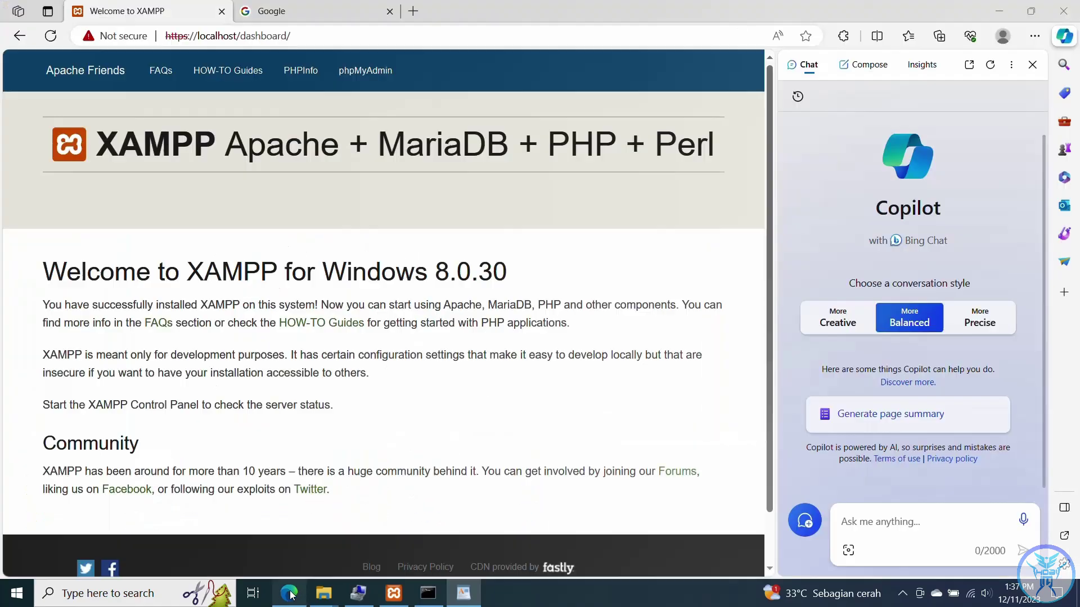
pyautogui.click(302, 11)
pyautogui.click(283, 37)
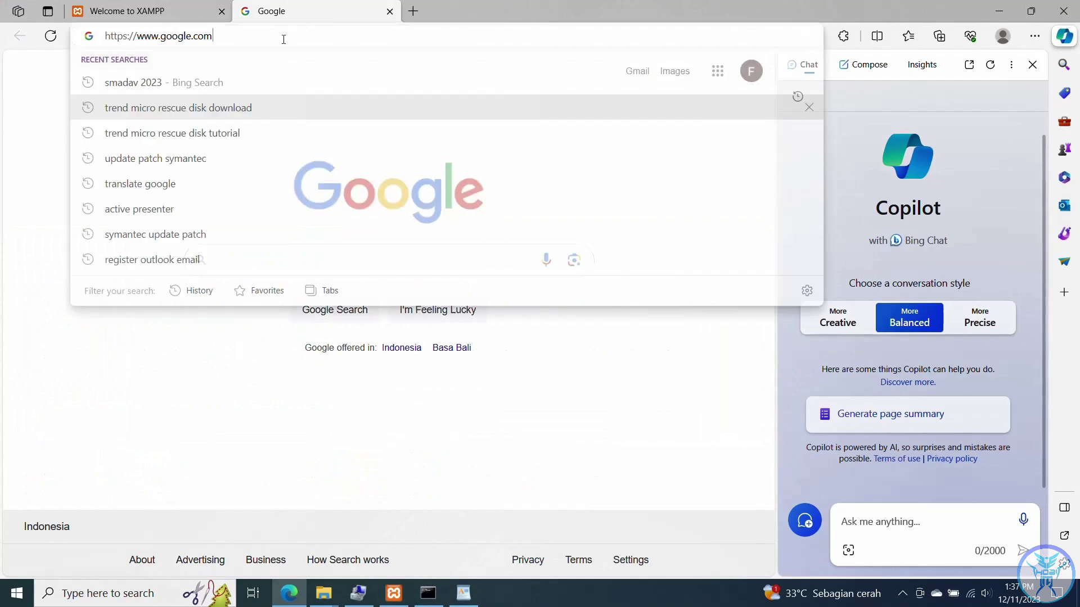
pyautogui.rightClick(284, 38)
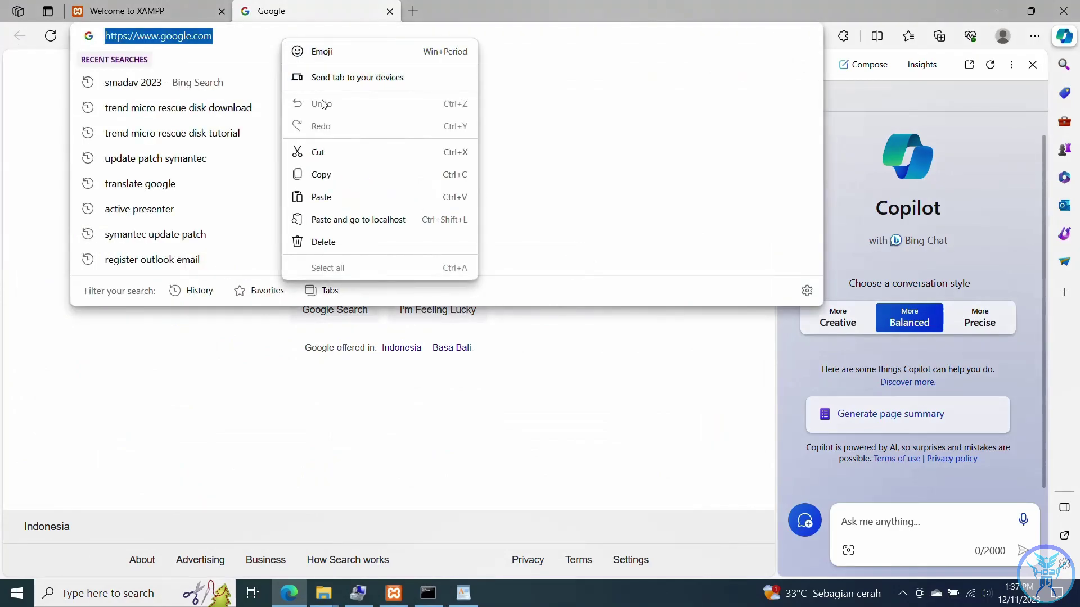
pyautogui.click(335, 194)
pyautogui.press('Return')
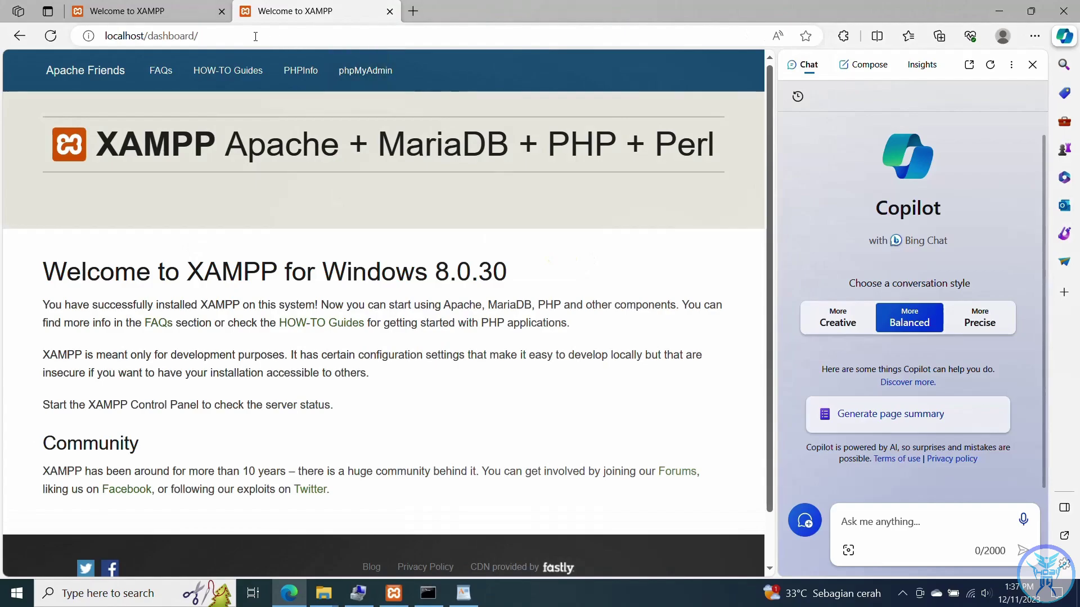
pyautogui.click(245, 33)
pyautogui.click(244, 34)
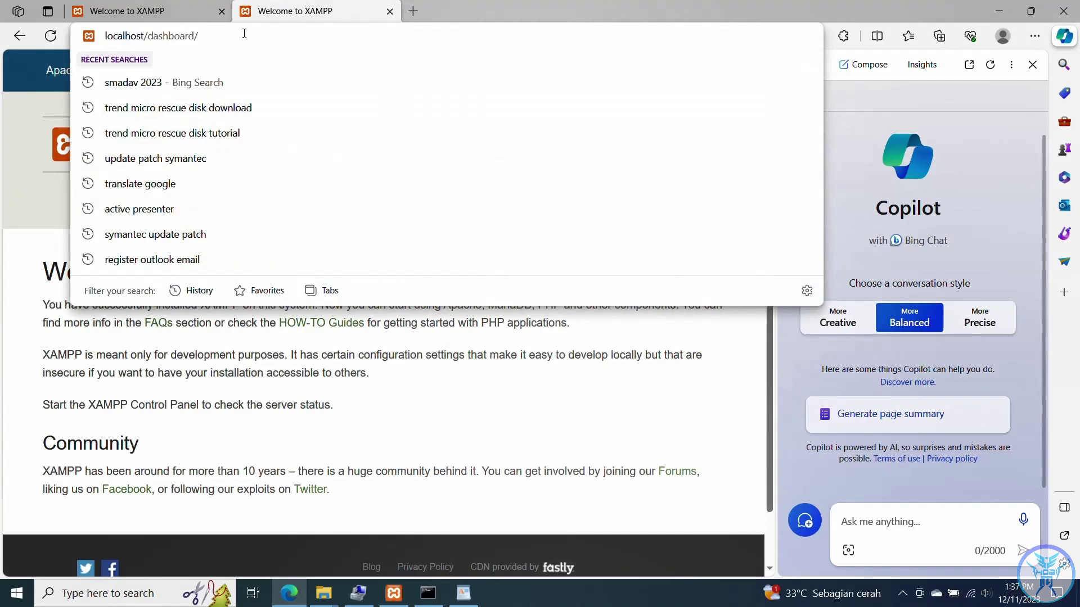
pyautogui.press('BackSpace')
pyautogui.press('BackSpace')
pyautogui.press('BackSpace')
pyautogui.press('BackSpace')
pyautogui.press('BackSpace')
pyautogui.press('BackSpace')
pyautogui.press('BackSpace')
pyautogui.press('BackSpace')
pyautogui.press('BackSpace')
pyautogui.press('BackSpace')
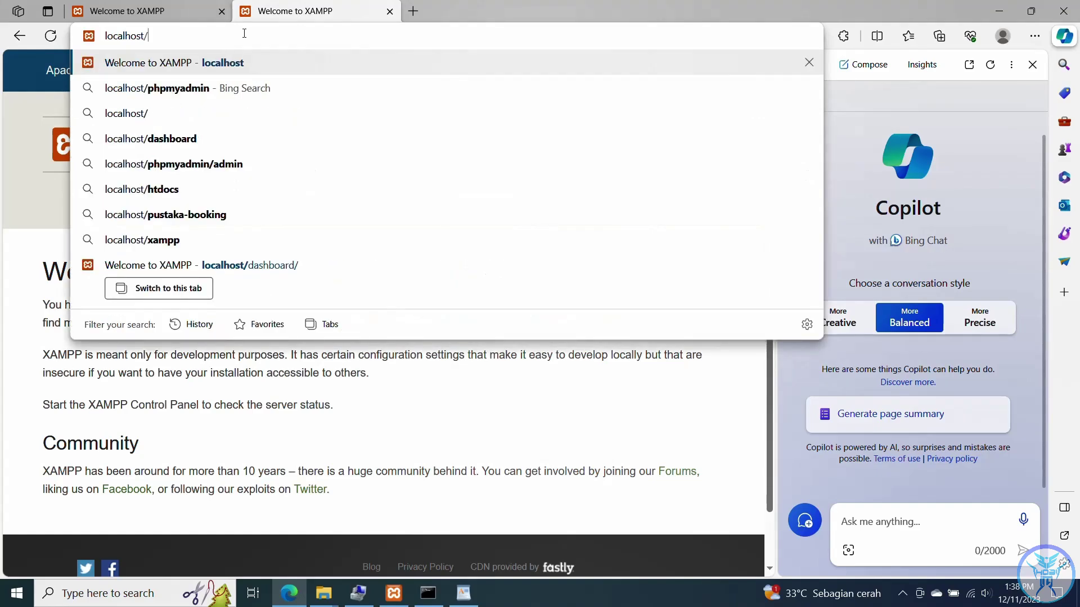
pyautogui.write('ph')
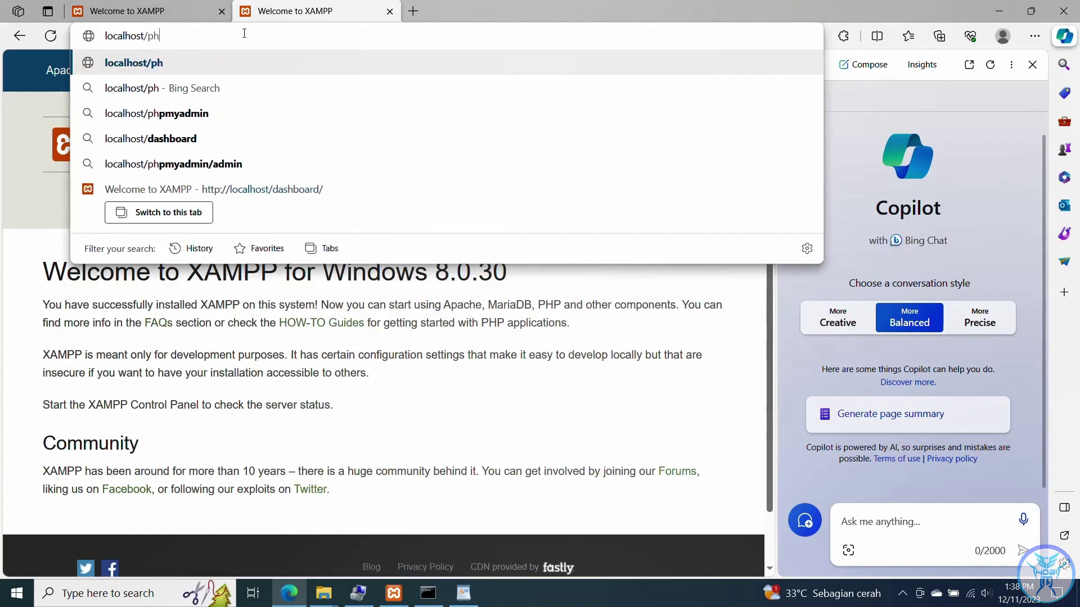
pyautogui.write('pmyadmin')
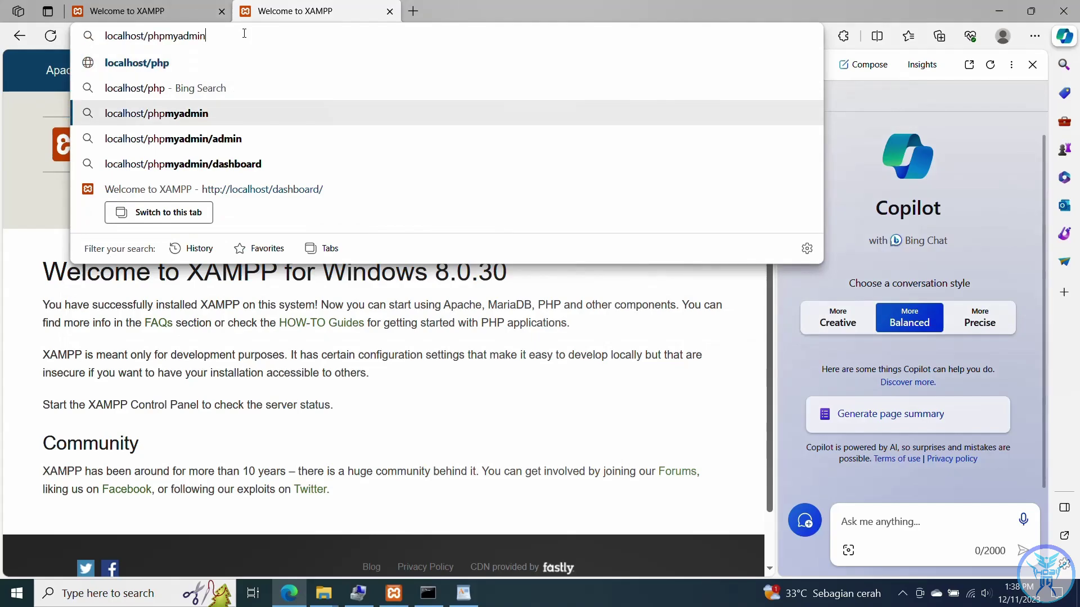
pyautogui.press('Return')
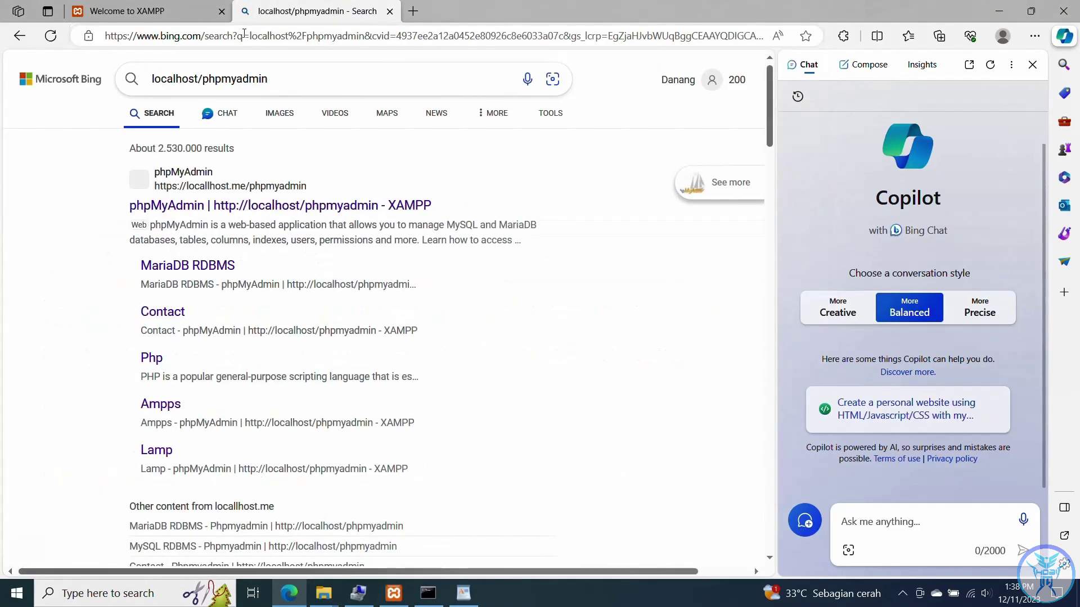
pyautogui.click(255, 36)
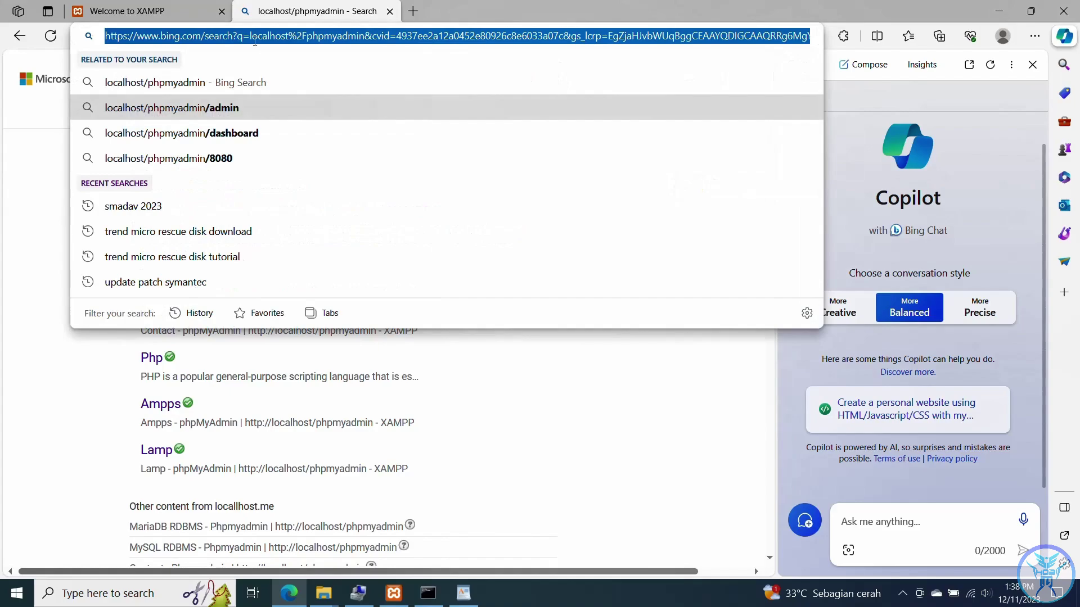
pyautogui.write('h')
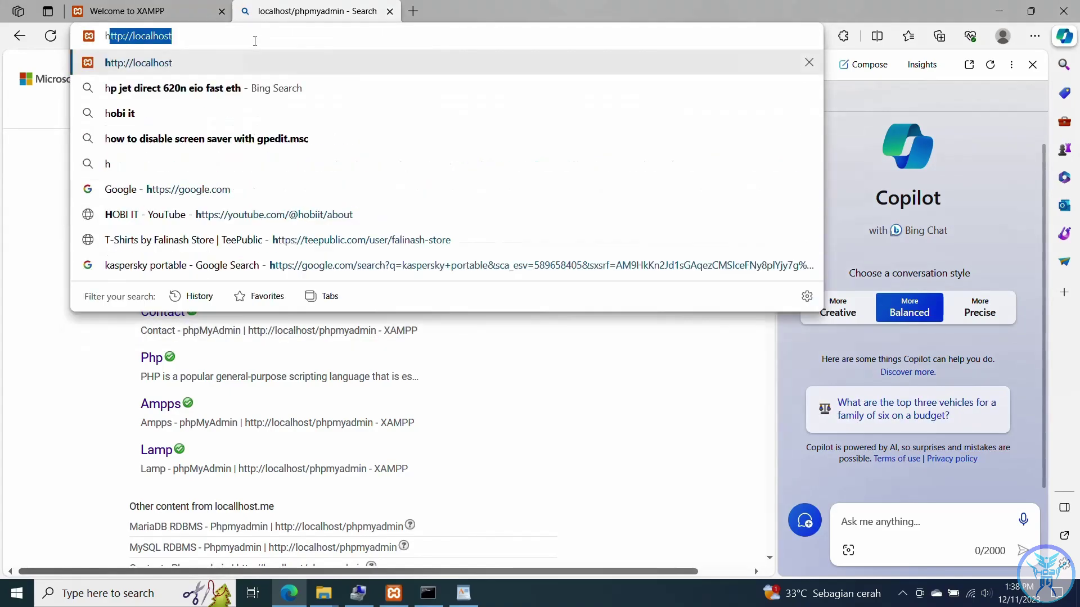
pyautogui.press('Right')
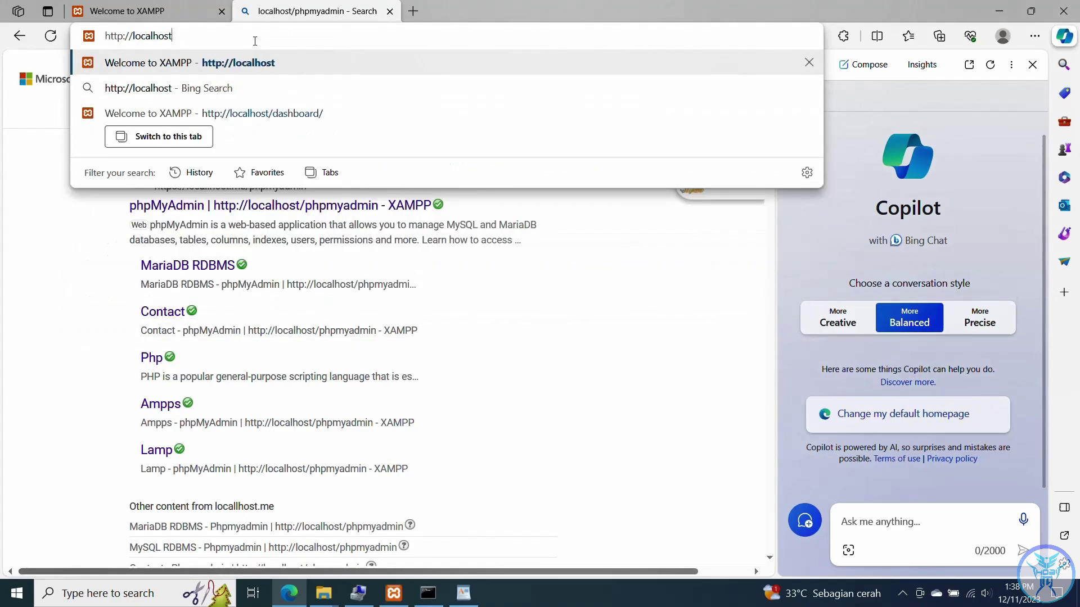
pyautogui.write('/')
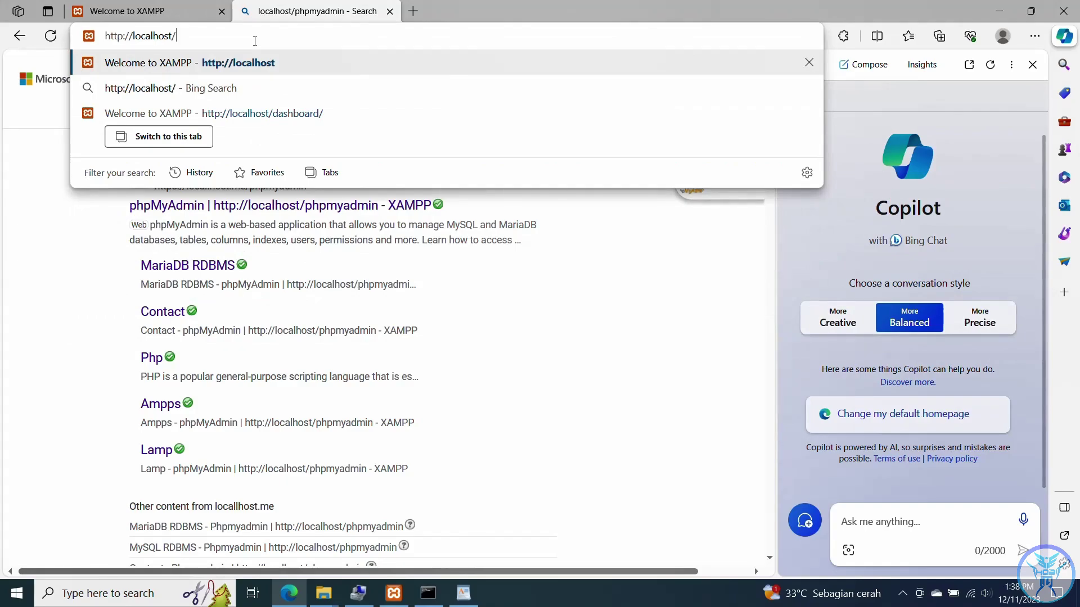
pyautogui.write('php')
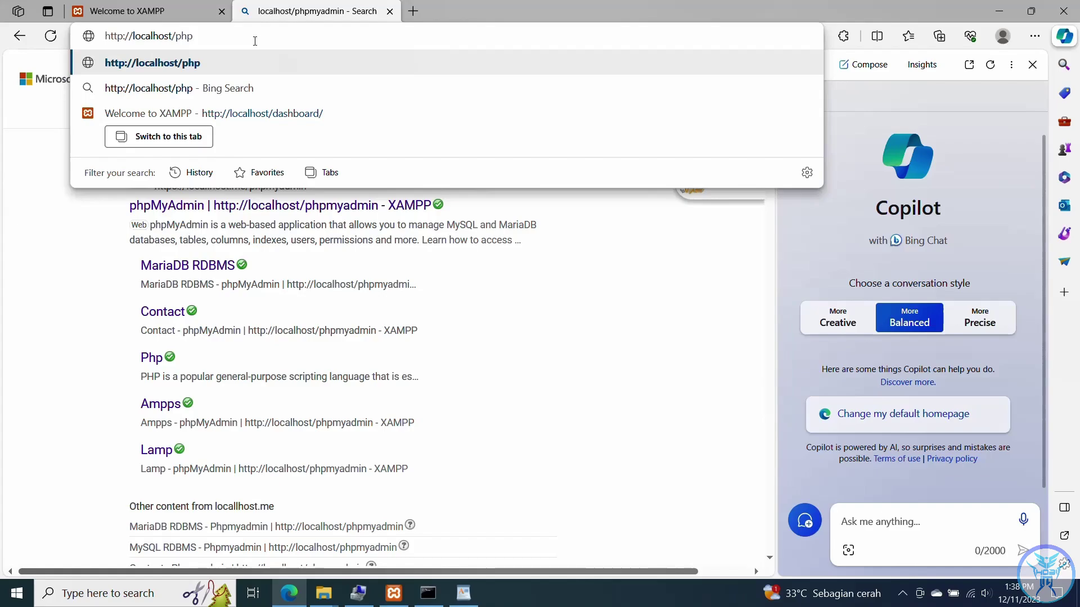
pyautogui.write('myadmi')
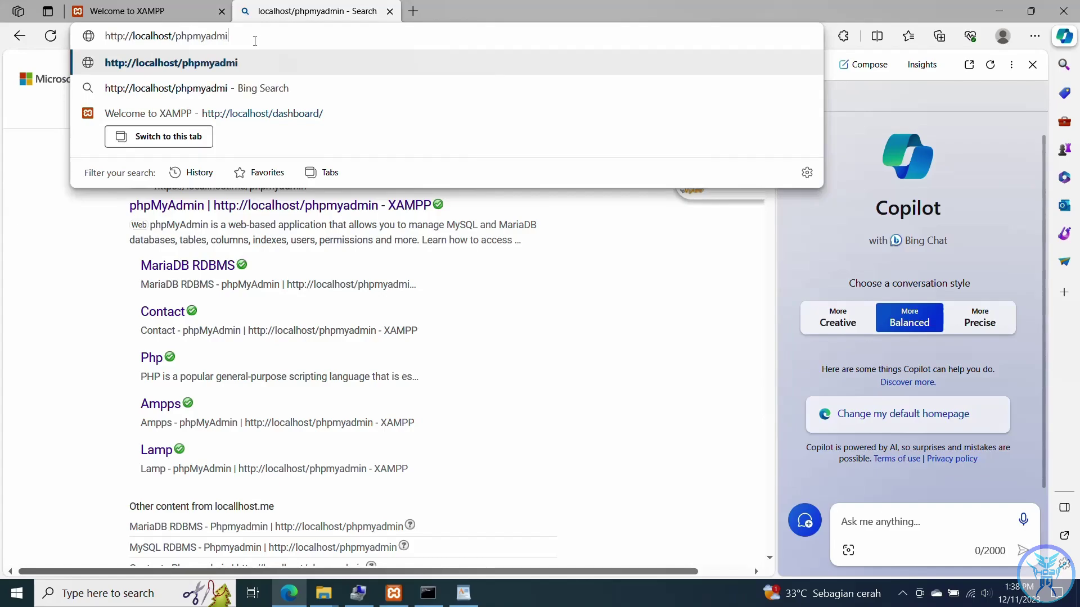
pyautogui.write('n')
pyautogui.press('Return')
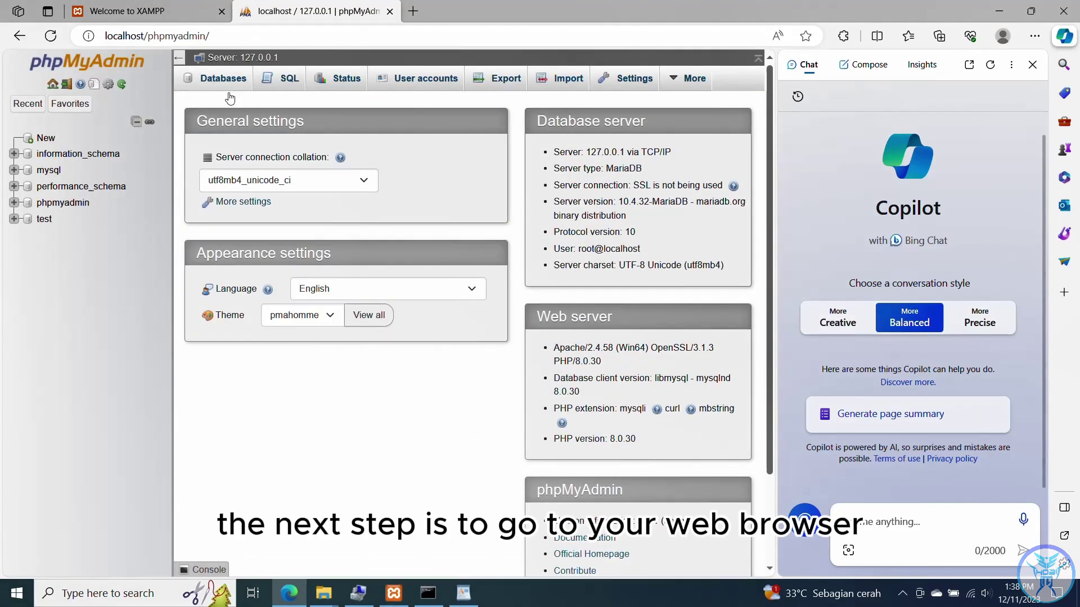
# - Create a database named snipe_it from the sidebar's New option
pyautogui.click(44, 145)
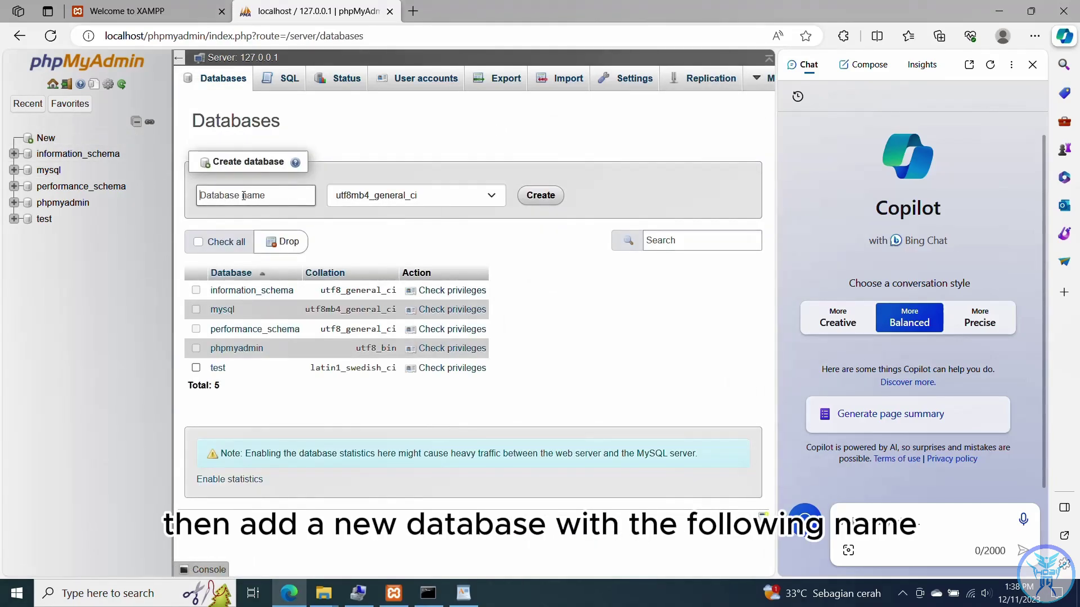
pyautogui.write('snipe')
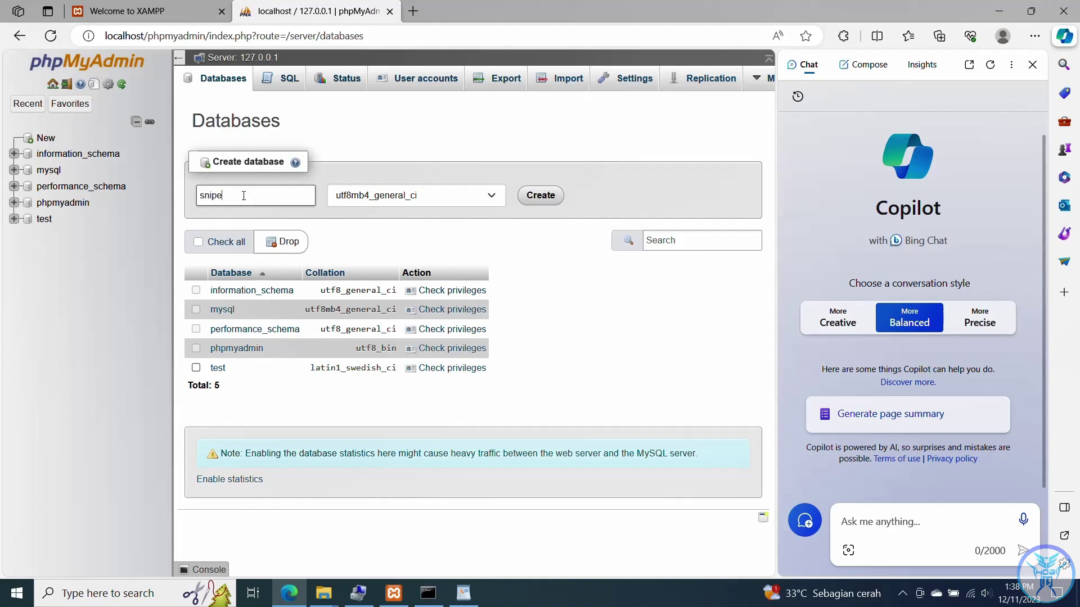
pyautogui.write('-i')
pyautogui.press('BackSpace')
pyautogui.press('BackSpace')
pyautogui.write('_it')
pyautogui.click(537, 203)
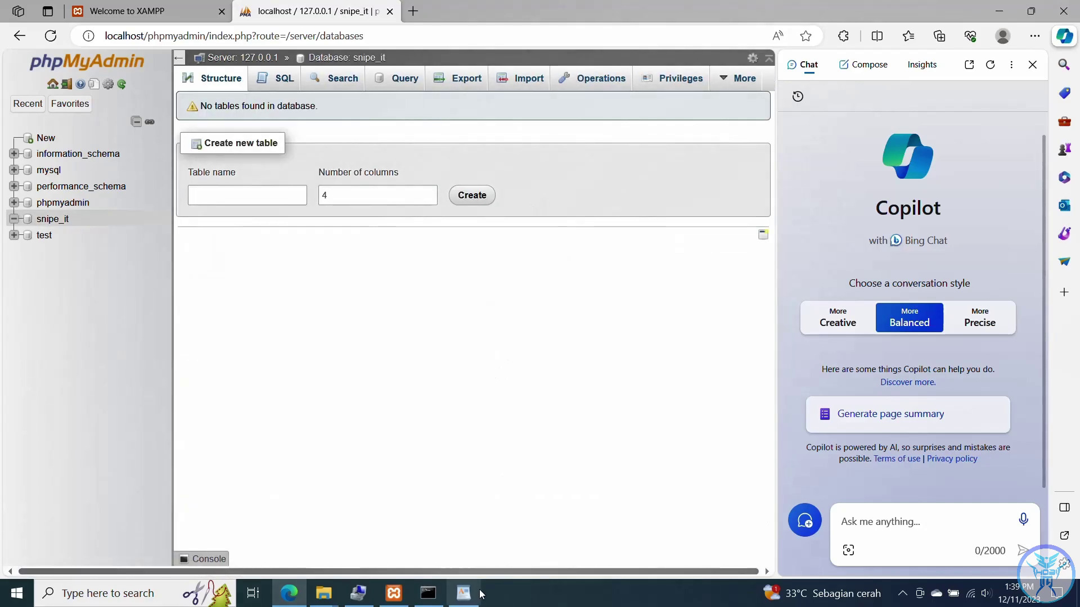
pyautogui.click(463, 592)
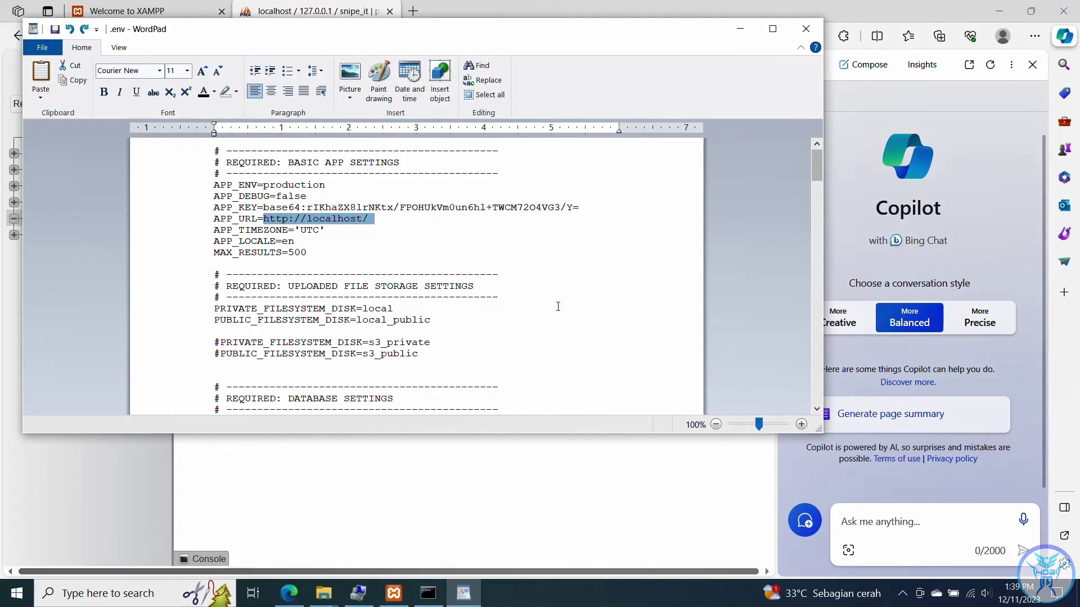
# - Replace DB_DATABASE's null with snipe_it in .env, save, and open a new Edge tab
pyautogui.scroll(-5, 390, 278)
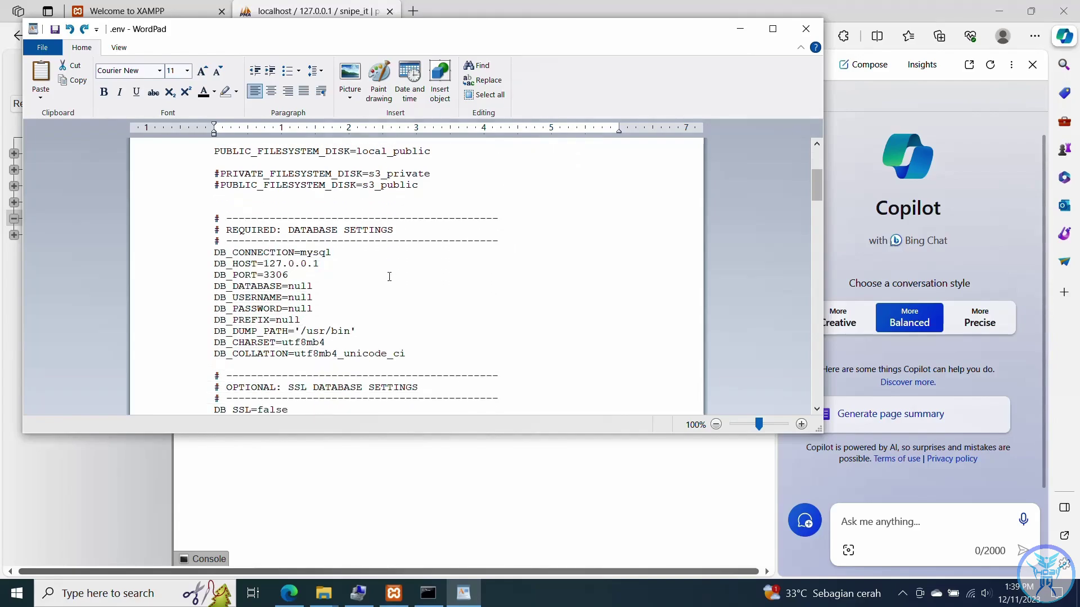
pyautogui.click(338, 282)
pyautogui.press('BackSpace')
pyautogui.press('BackSpace')
pyautogui.press('BackSpace')
pyautogui.press('BackSpace')
pyautogui.write('snipe')
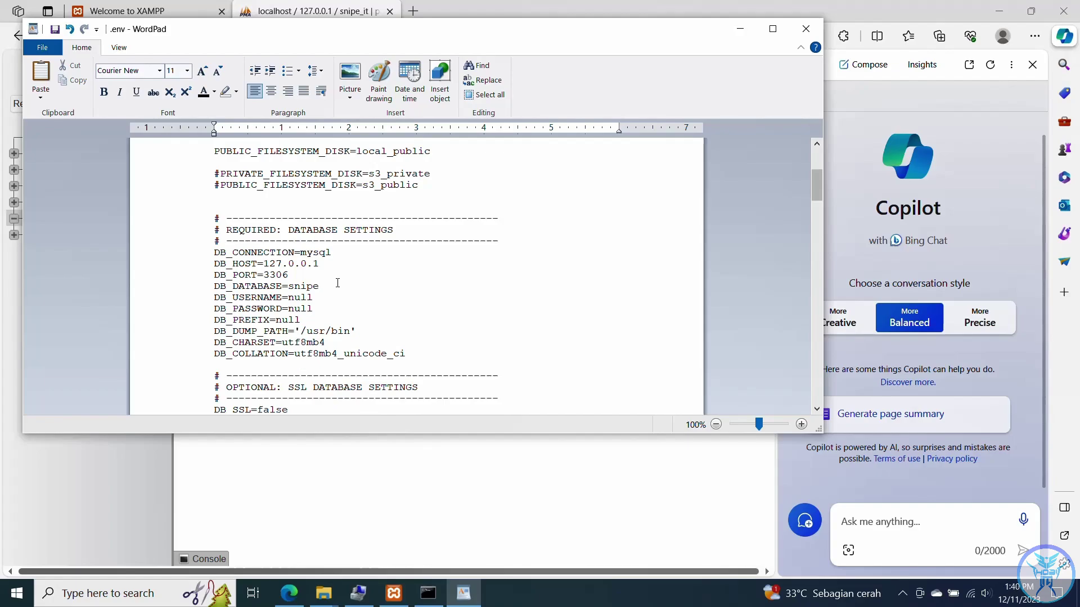
pyautogui.write('_it')
pyautogui.click(42, 47)
pyautogui.click(73, 140)
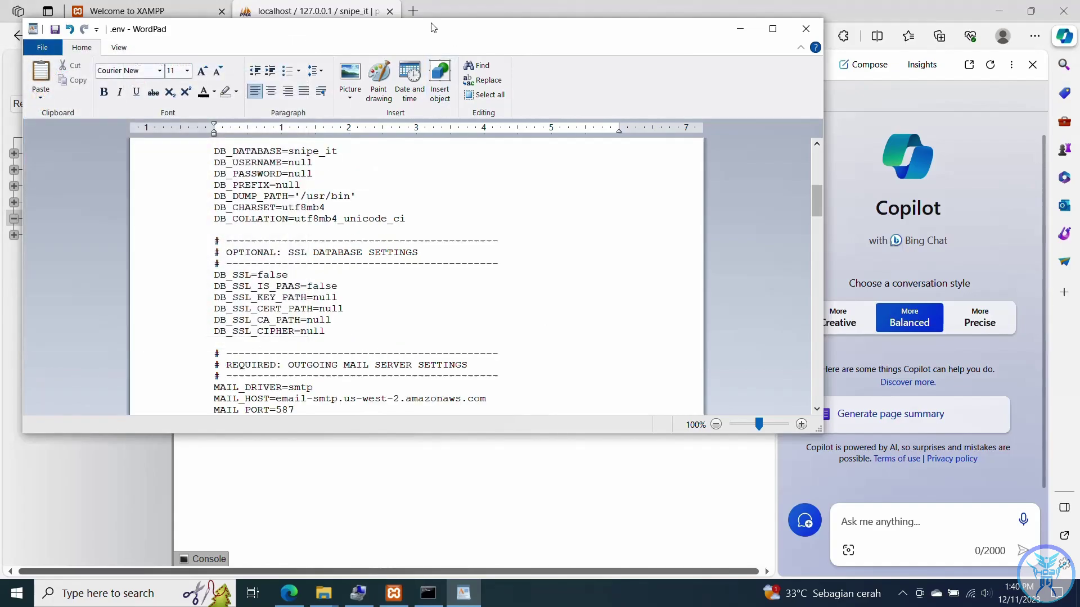
pyautogui.click(412, 11)
pyautogui.click(396, 38)
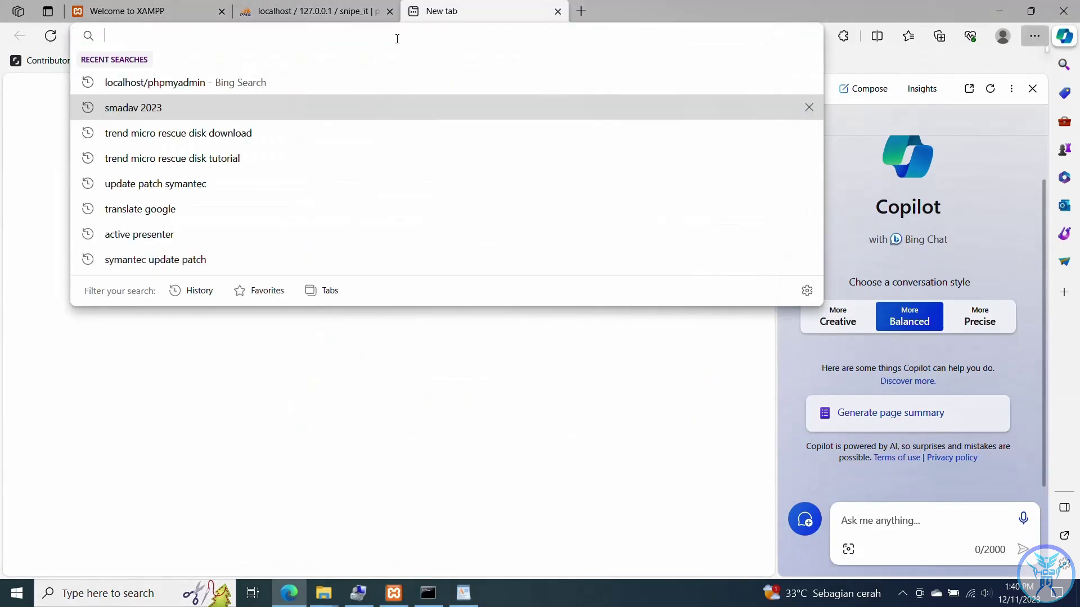
pyautogui.write('http://localhost')
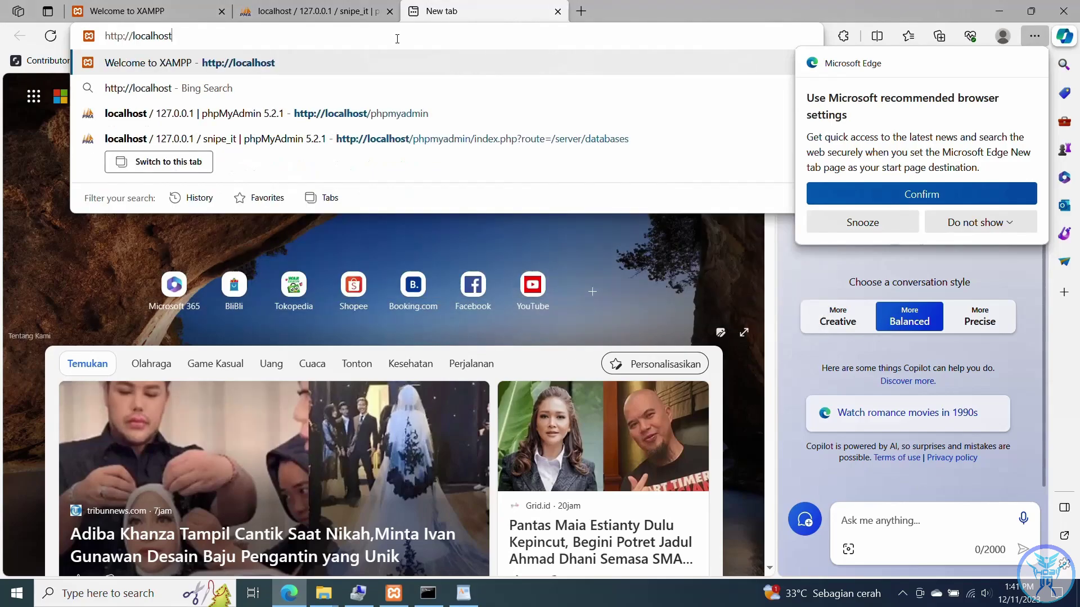
pyautogui.write('/snipe-')
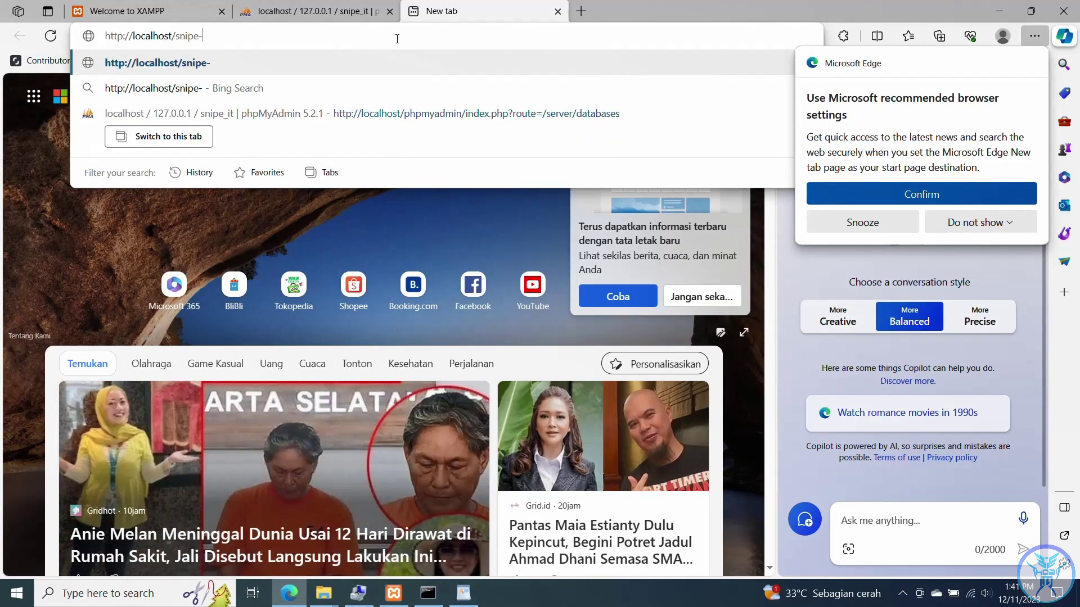
pyautogui.press('BackSpace')
pyautogui.write('O')
pyautogui.press('BackSpace')
pyautogui.write('_it')
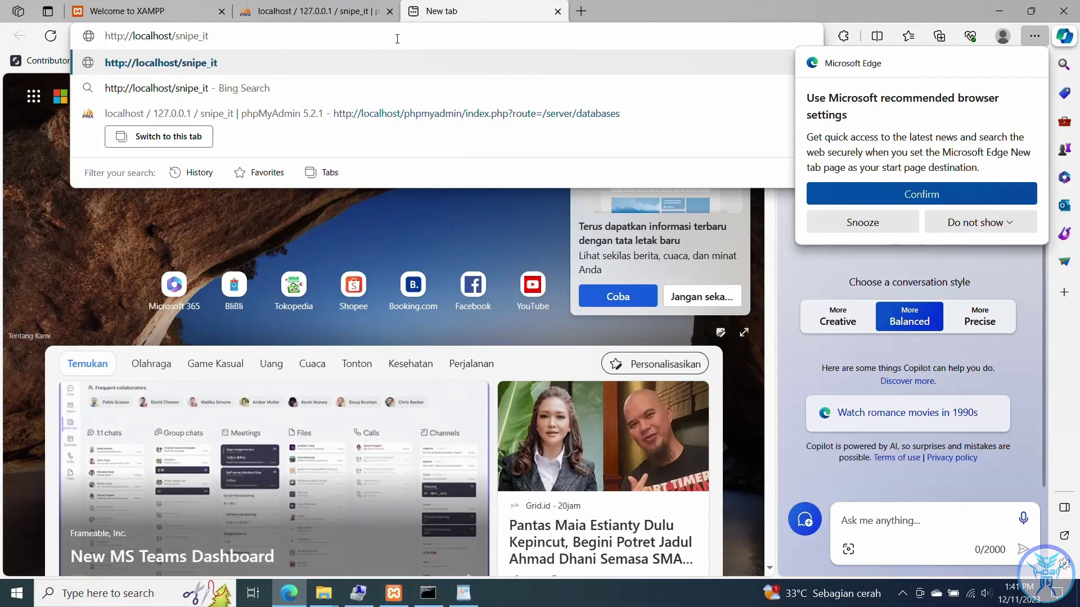
pyautogui.press('Return')
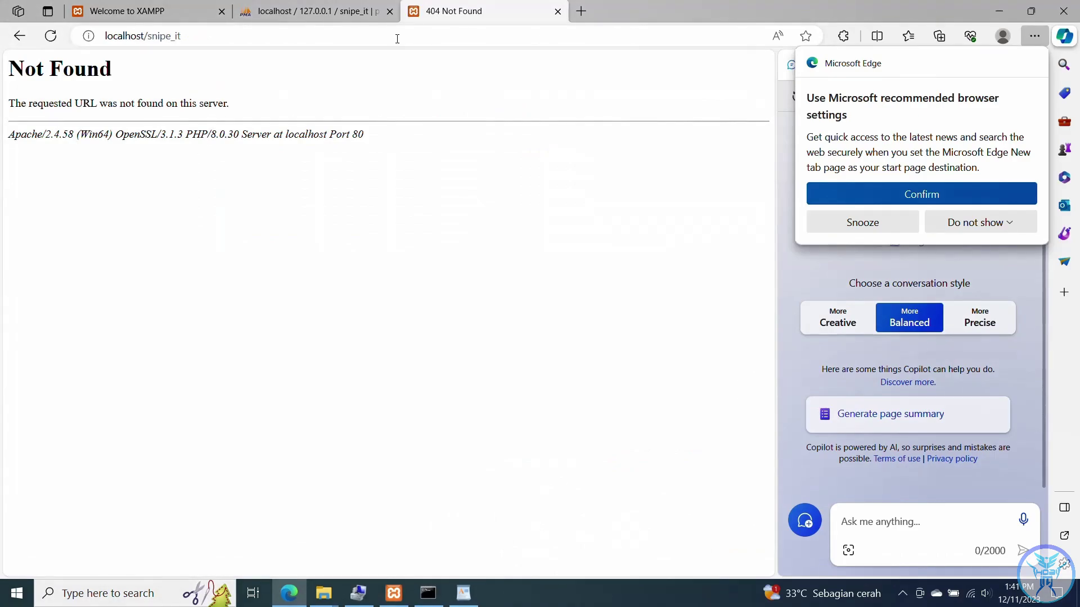
pyautogui.click(465, 594)
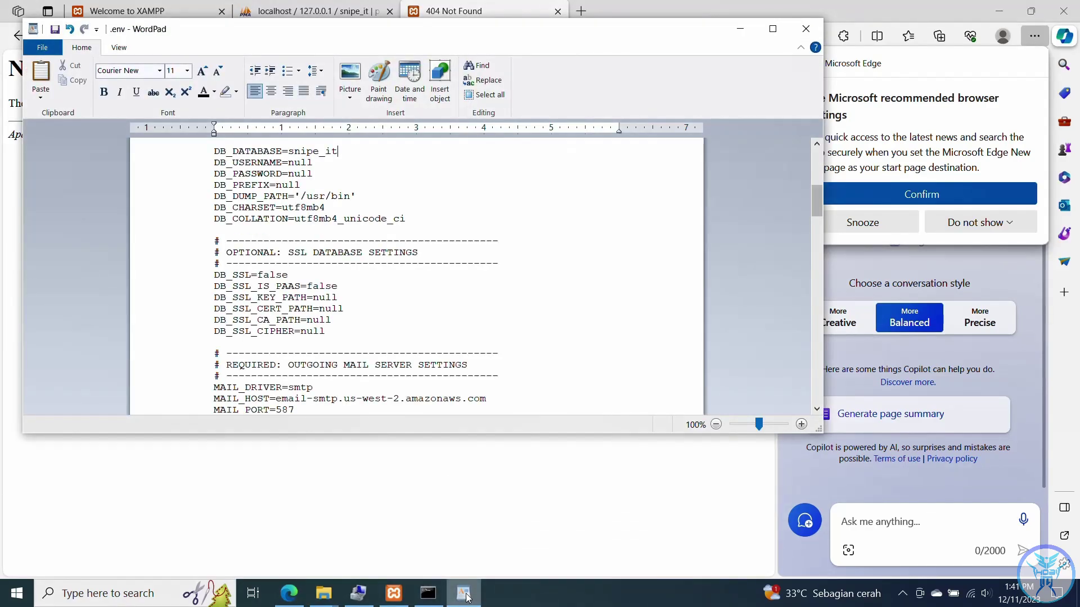
pyautogui.click(464, 595)
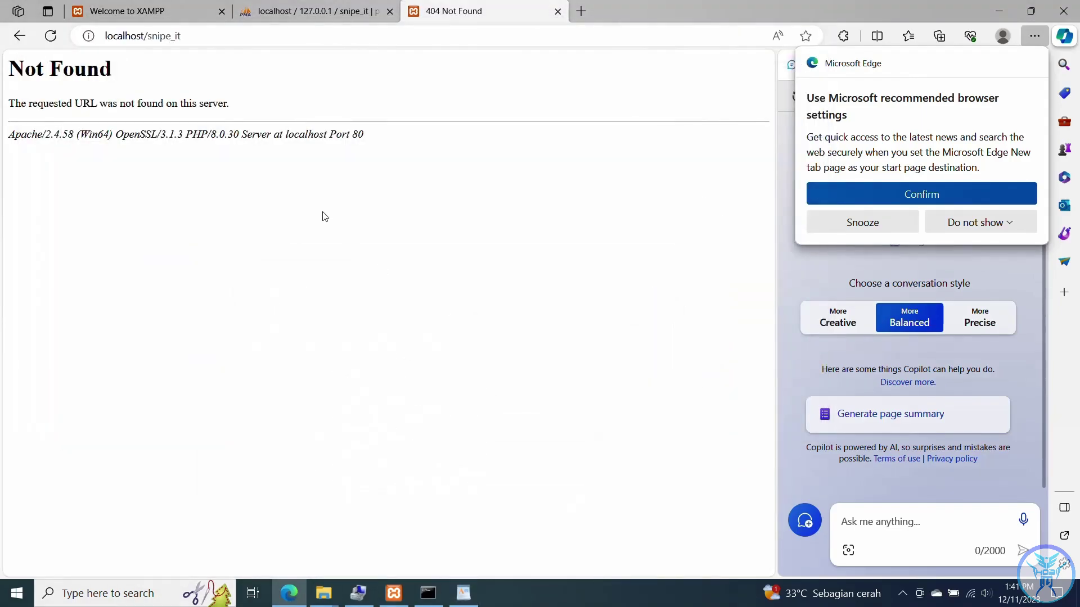
pyautogui.click(193, 33)
pyautogui.click(193, 34)
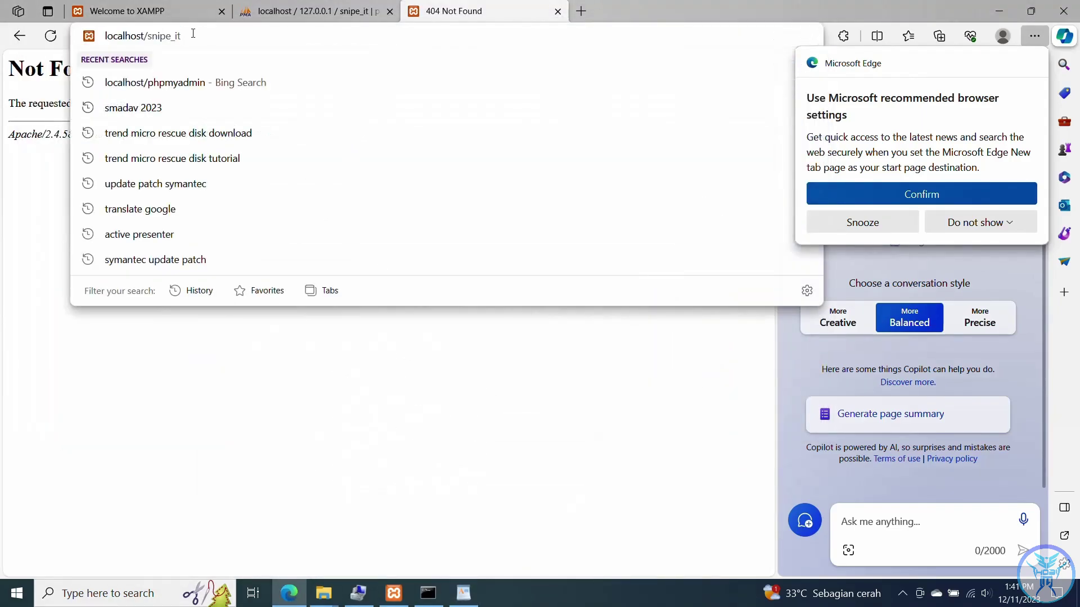
pyautogui.press('BackSpace')
pyautogui.press('BackSpace')
pyautogui.press('BackSpace')
pyautogui.write('-i')
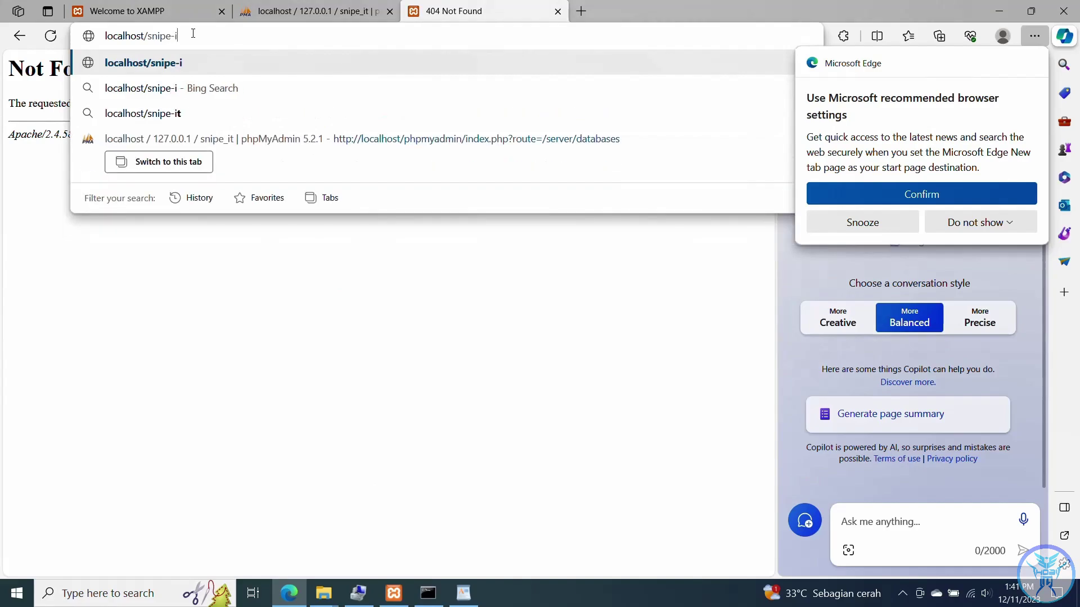
pyautogui.write('t')
pyautogui.press('Return')
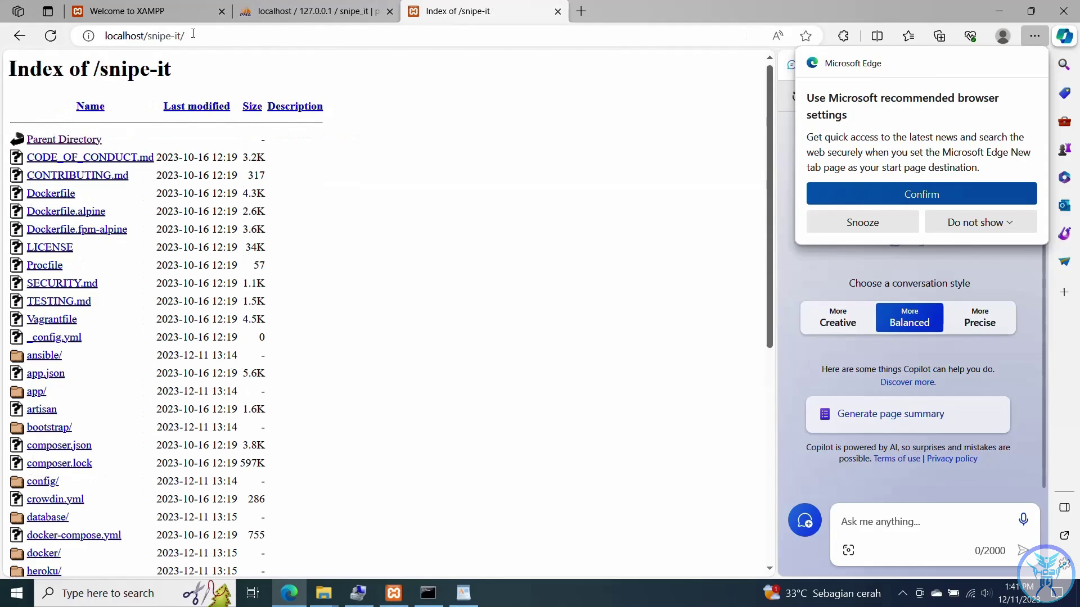
pyautogui.scroll(-3, 158, 312)
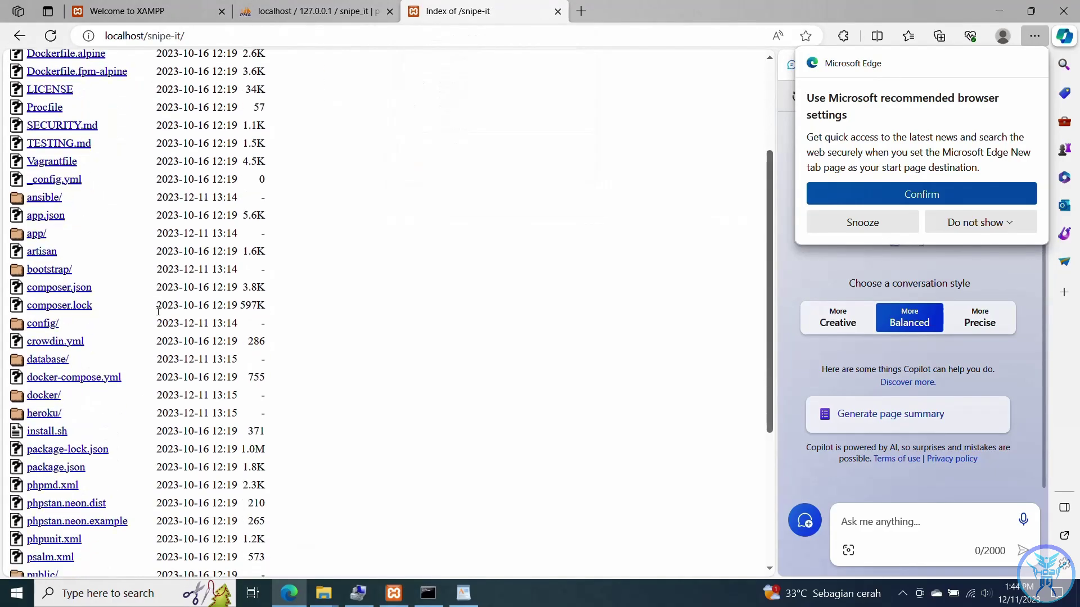
pyautogui.scroll(-2, 158, 312)
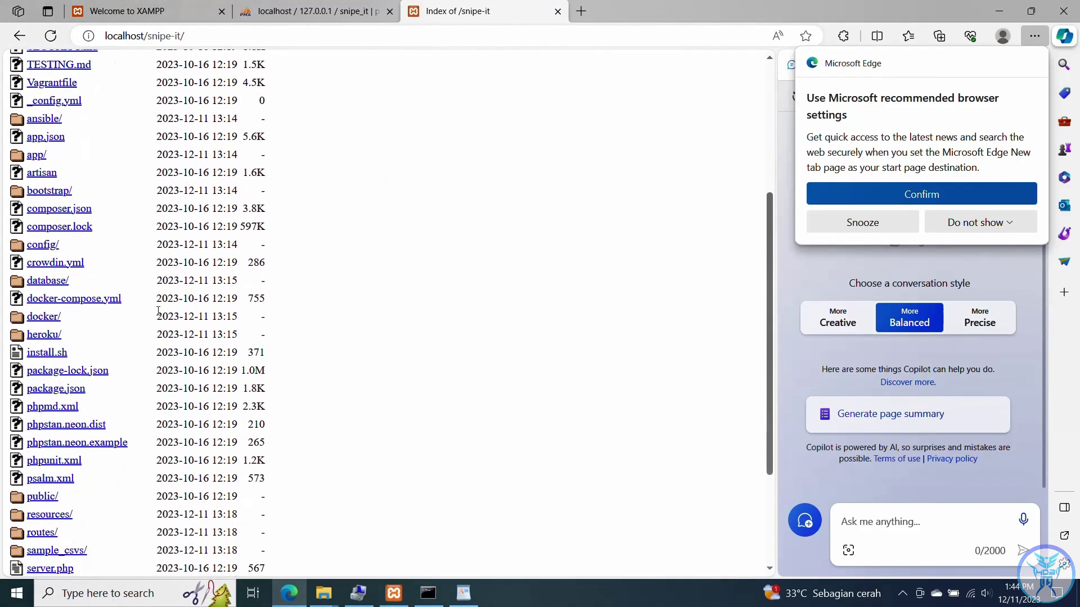
pyautogui.click(46, 499)
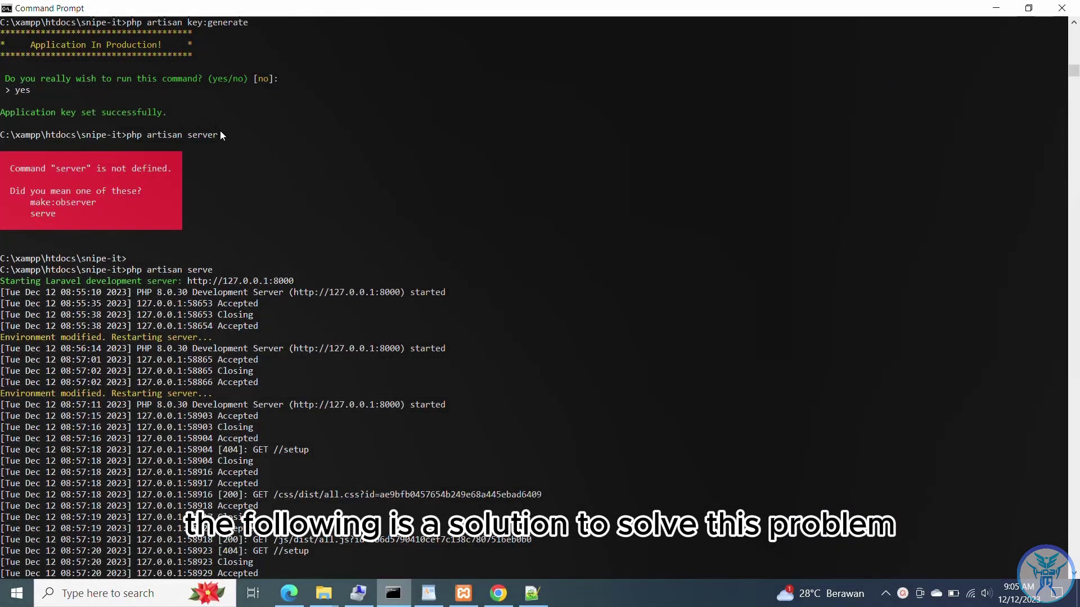
pyautogui.moveTo(220, 132); pyautogui.dragTo(131, 141)
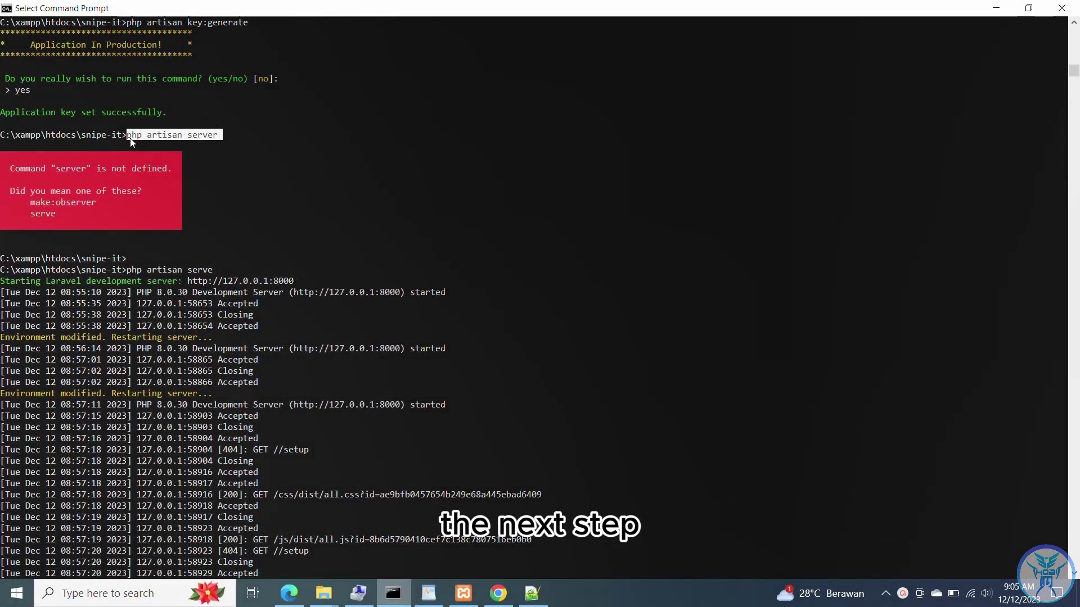
pyautogui.scroll(-2, 103, 225)
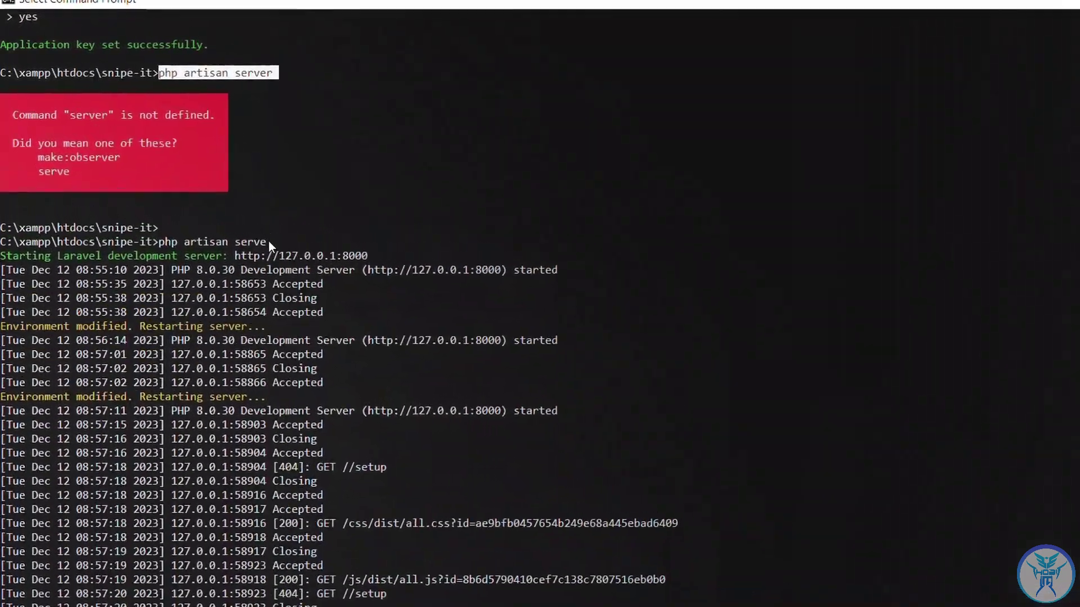
pyautogui.click(269, 242)
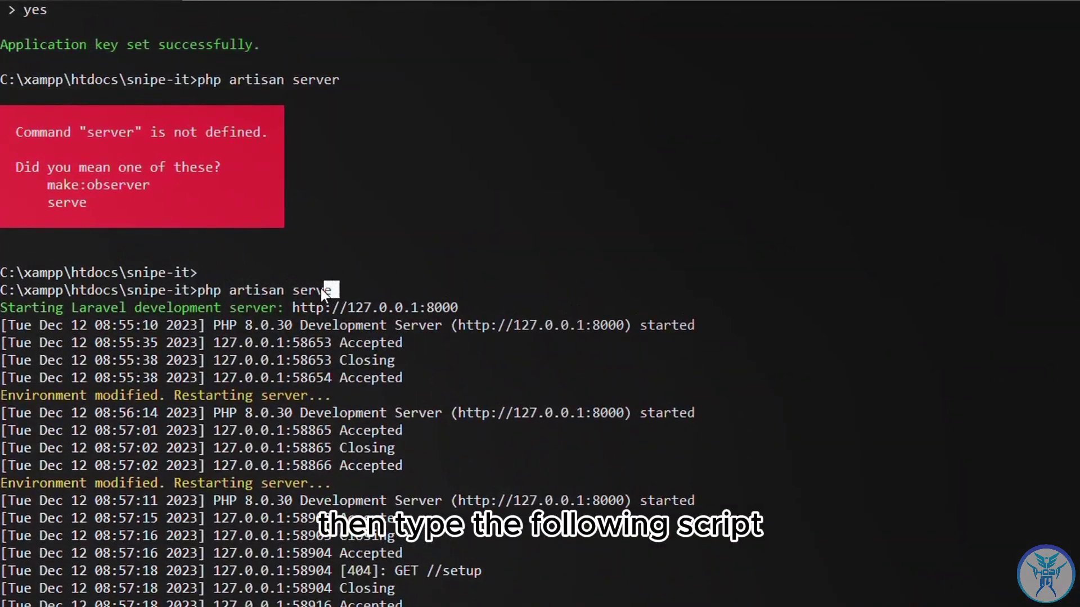
pyautogui.moveTo(241, 285); pyautogui.dragTo(201, 289)
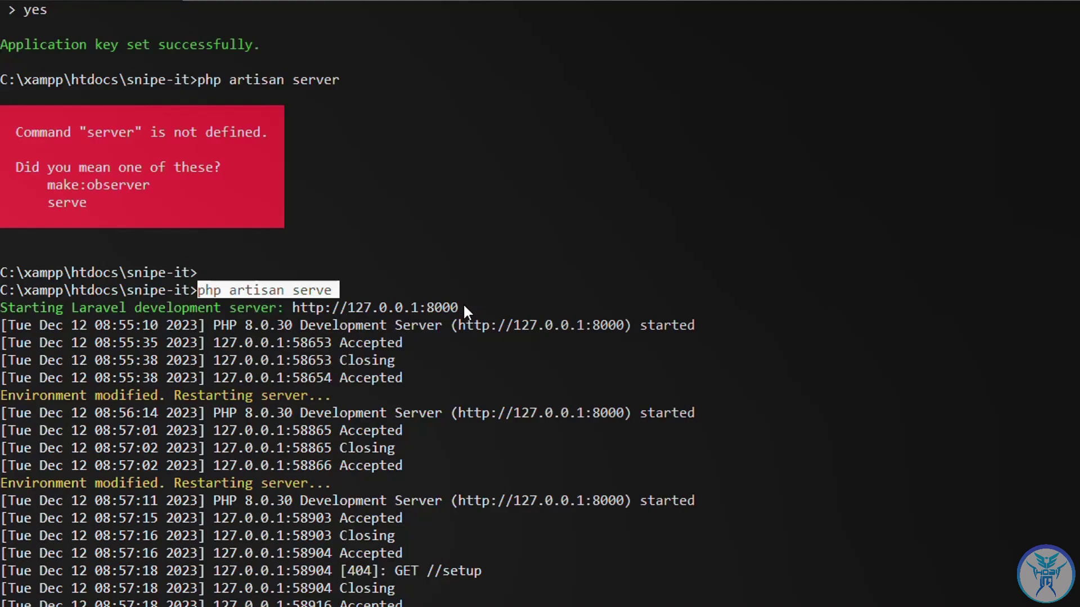
pyautogui.moveTo(464, 306); pyautogui.dragTo(363, 310)
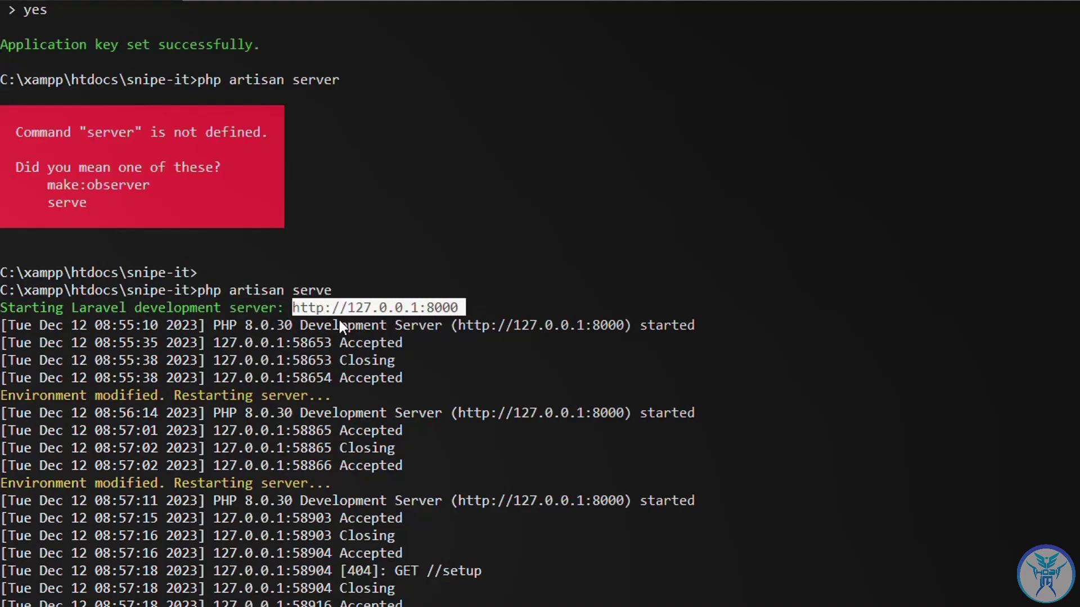
pyautogui.scroll(-3, 387, 416)
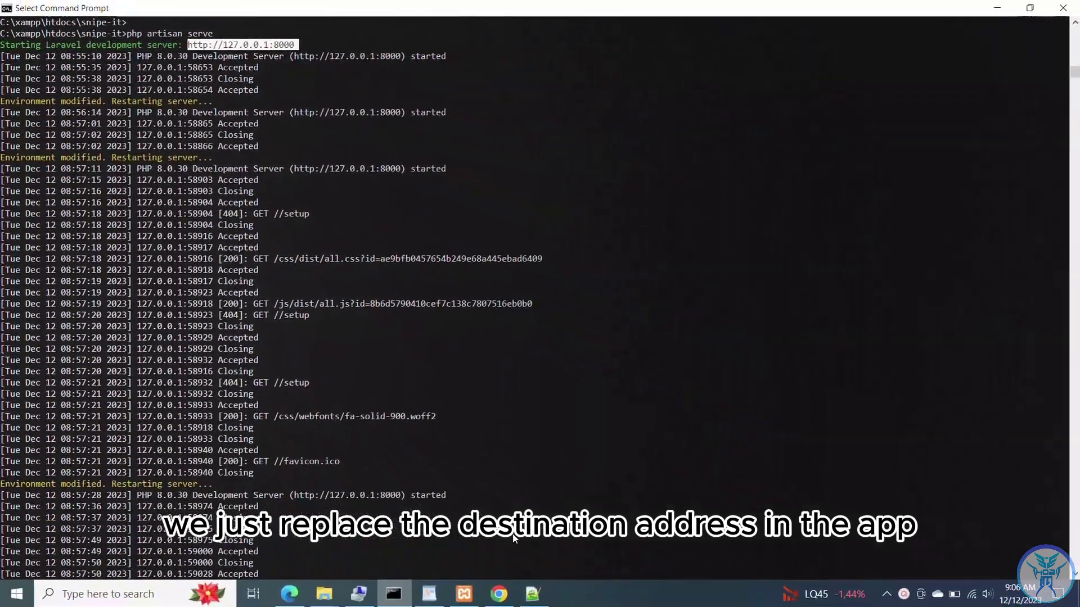
pyautogui.click(435, 600)
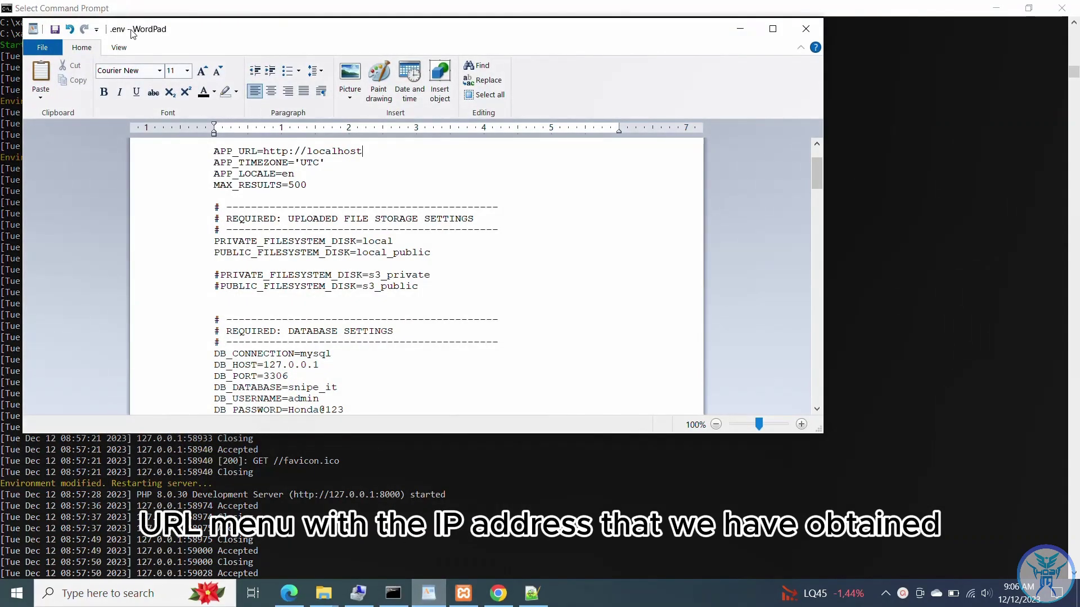
pyautogui.click(773, 28)
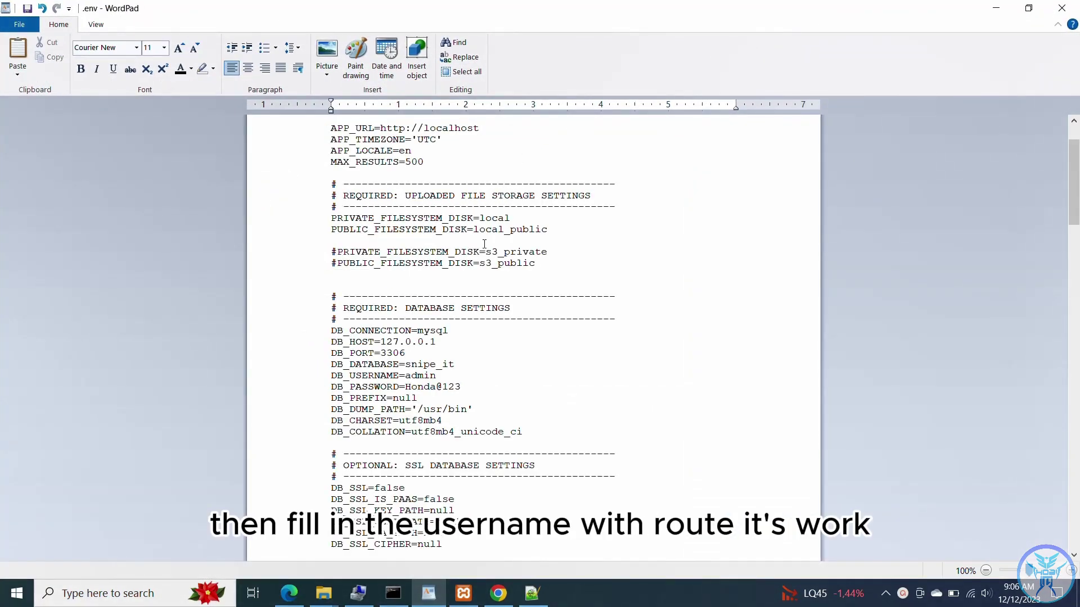
pyautogui.scroll(2, 446, 195)
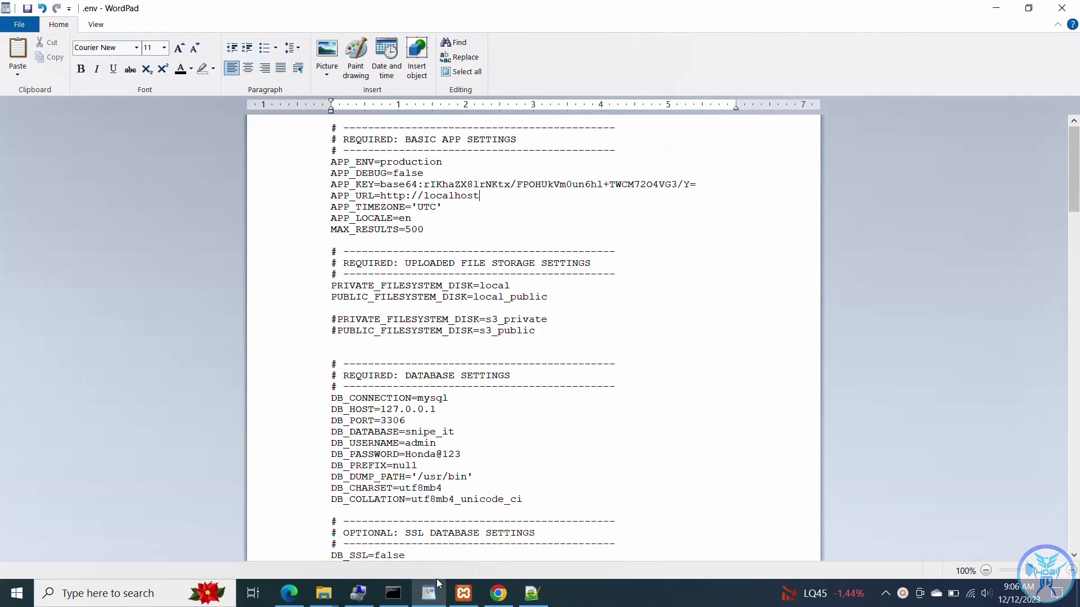
pyautogui.moveTo(486, 195); pyautogui.dragTo(385, 201)
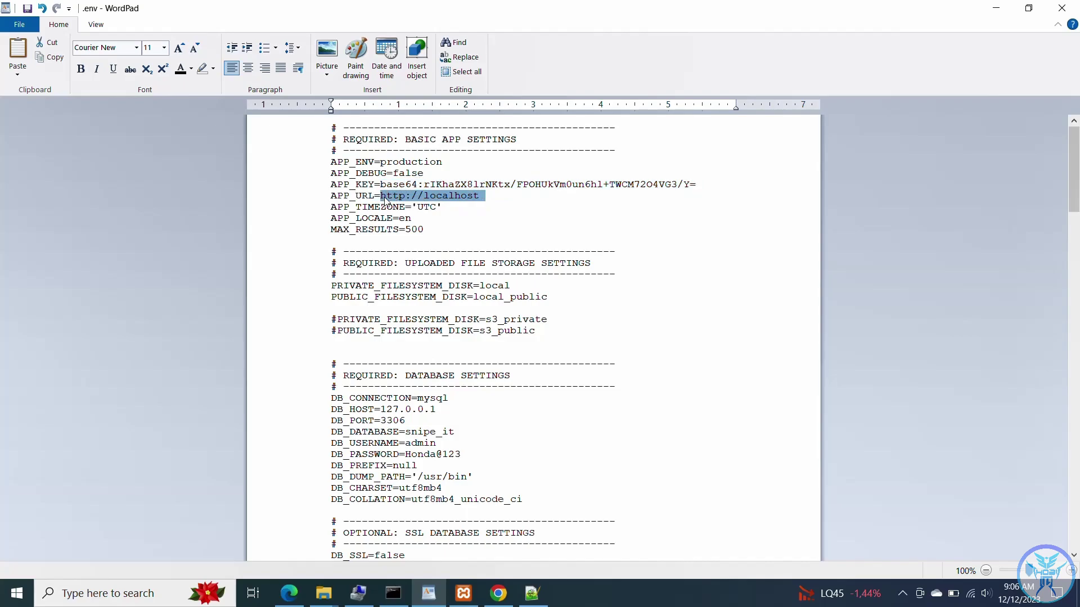
pyautogui.write('http://127.0.0.1:8000/setup')
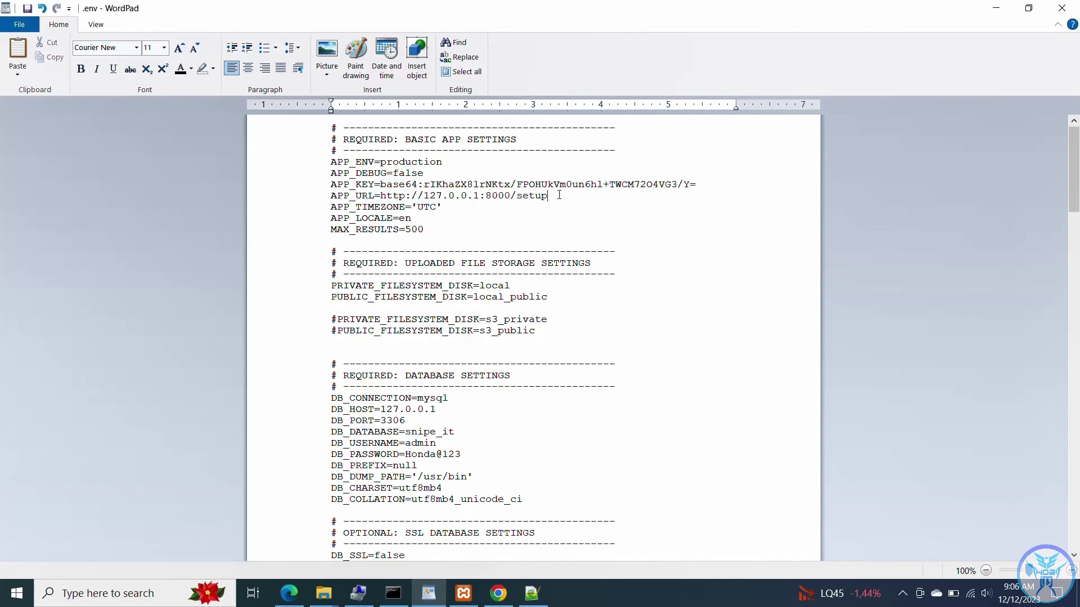
# - Set DB_USERNAME to root with a blank DB_PASSWORD and go back to the browser
pyautogui.press('BackSpace')
pyautogui.press('BackSpace')
pyautogui.press('BackSpace')
pyautogui.press('BackSpace')
pyautogui.press('BackSpace')
pyautogui.press('BackSpace')
pyautogui.write('roo')
pyautogui.click(431, 459)
pyautogui.scroll(-1, 449, 319)
pyautogui.scroll(1, 449, 319)
pyautogui.click(1006, 16)
pyautogui.click(180, 45)
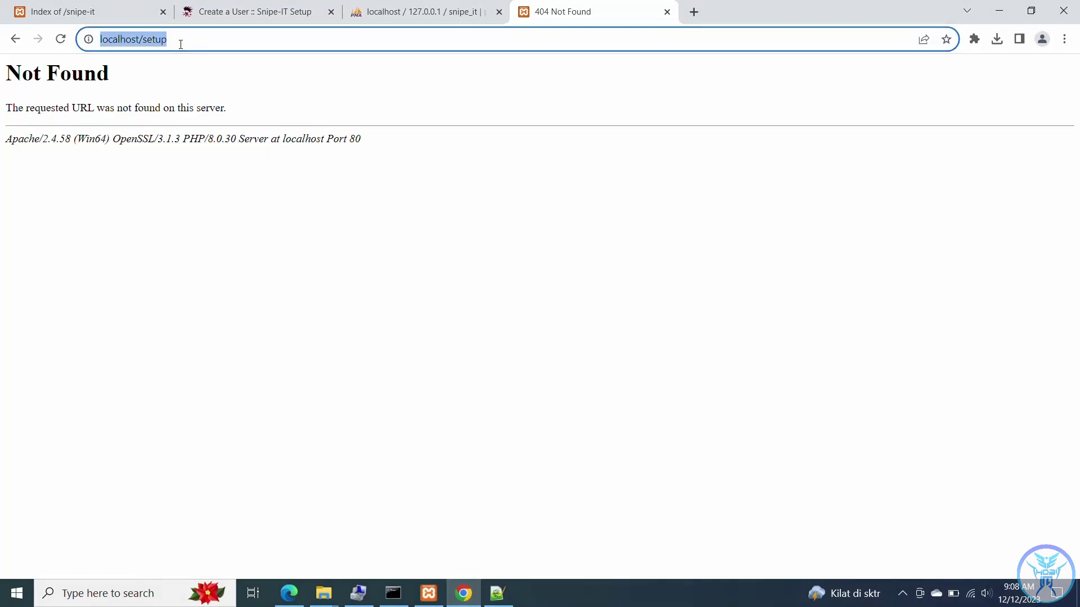
# - Load 127.0.0.1:8000/setup and review the Pre-Flight Check table, with every setting passing
pyautogui.write('http://127.0.0.1:8000/setup')
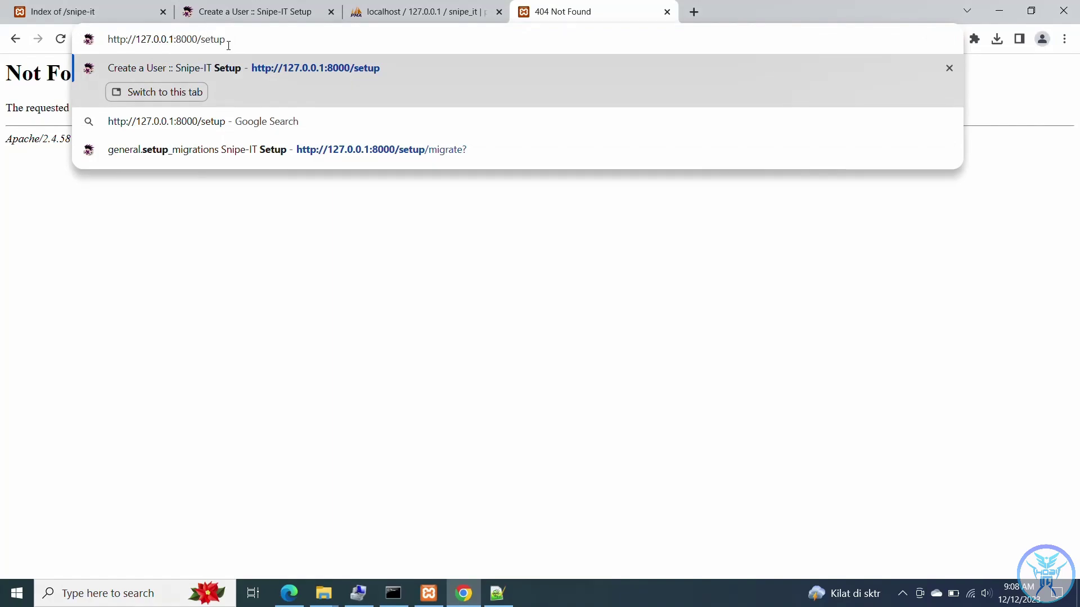
pyautogui.press('Return')
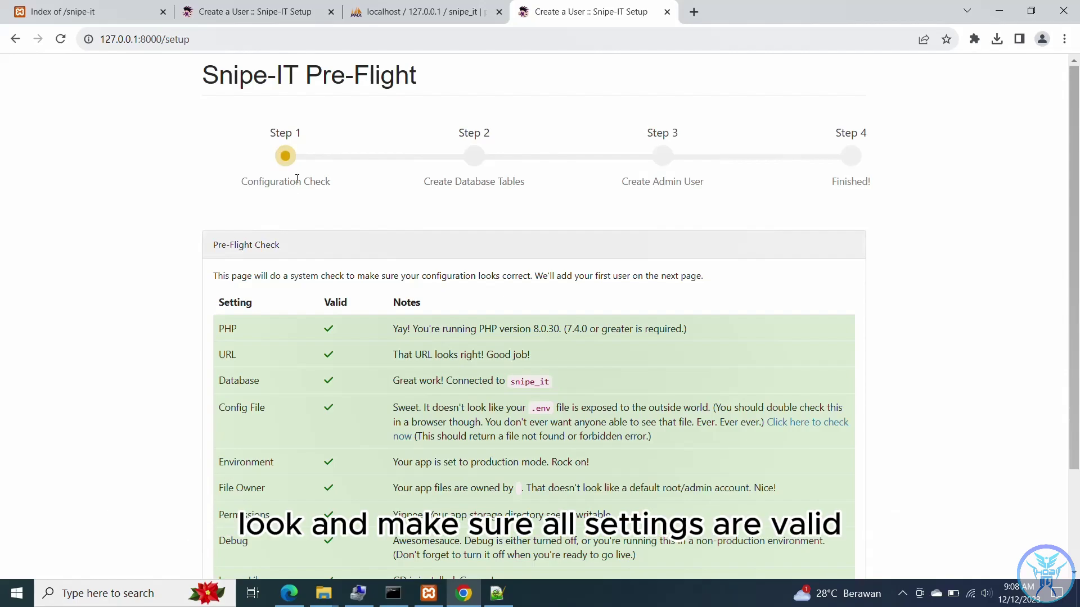
pyautogui.scroll(-2, 324, 176)
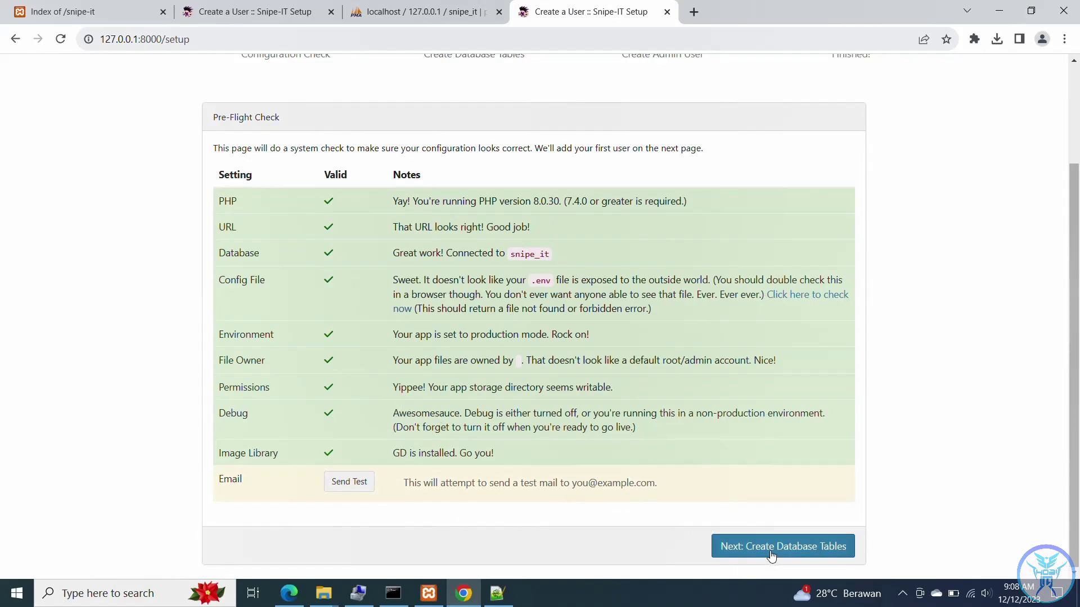
pyautogui.scroll(2, 758, 512)
pyautogui.scroll(-2, 758, 512)
# - Create the database tables, confirm the success message, and continue to the Create User step
pyautogui.click(765, 550)
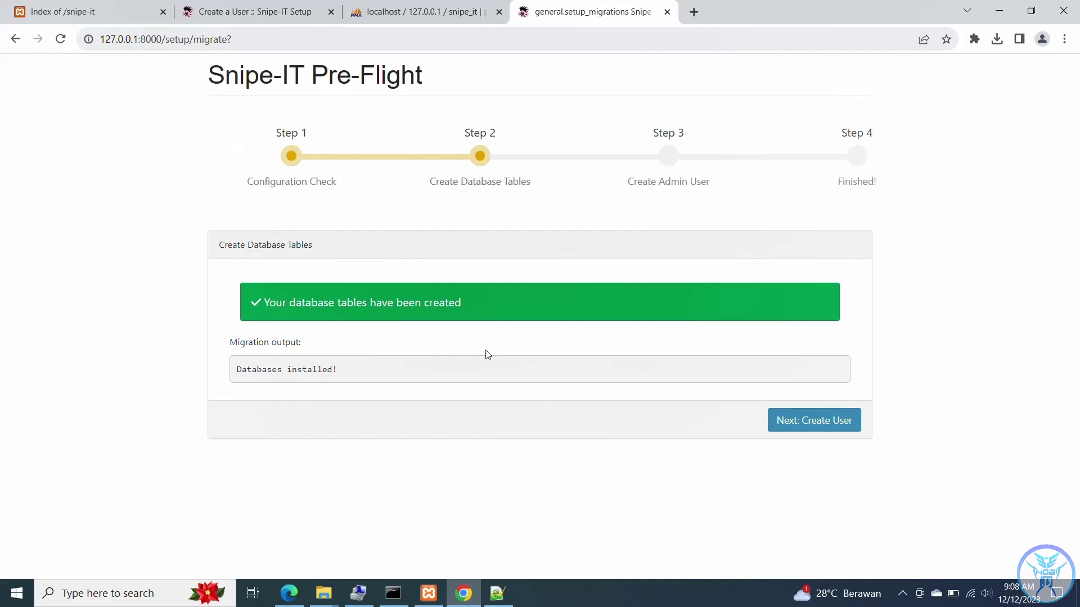
pyautogui.moveTo(448, 305); pyautogui.dragTo(248, 293)
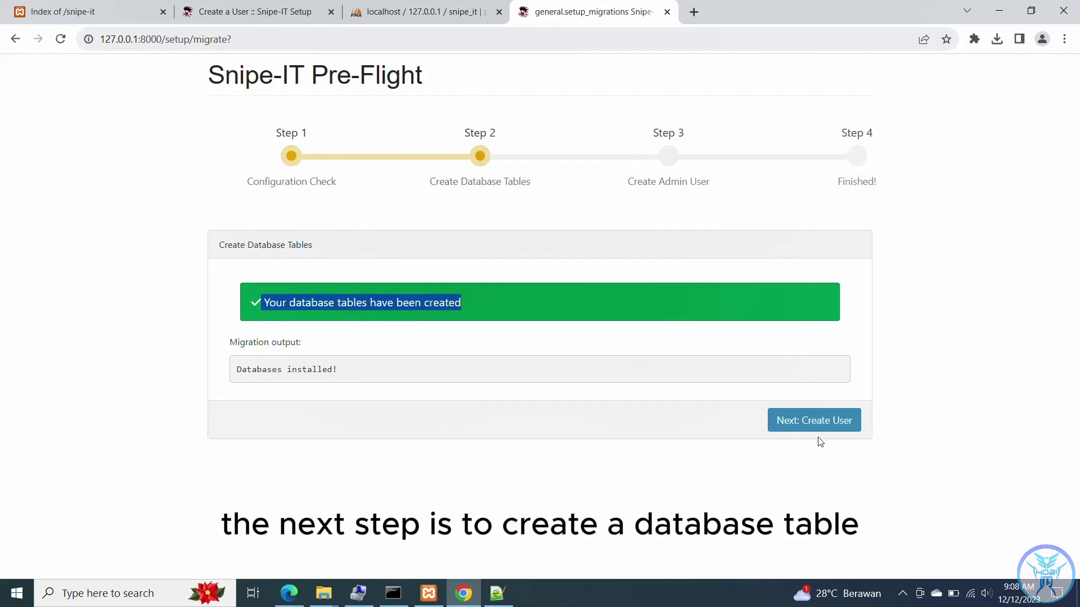
pyautogui.click(807, 416)
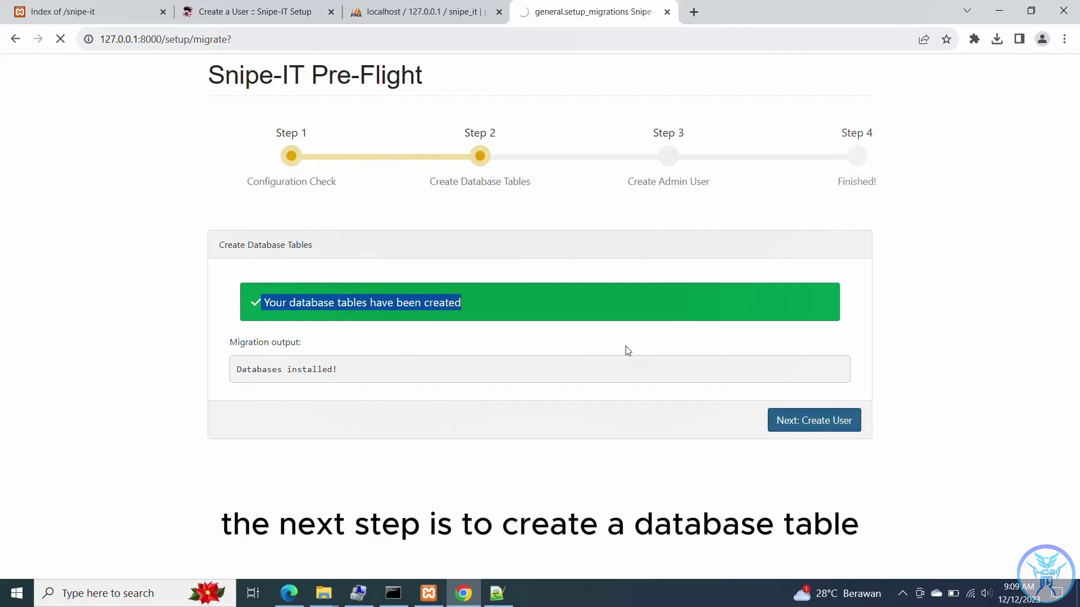
# - Check in phpMyAdmin that snipe_it now holds 49 tables, then return to the Snipe-IT setup form
pyautogui.click(398, 12)
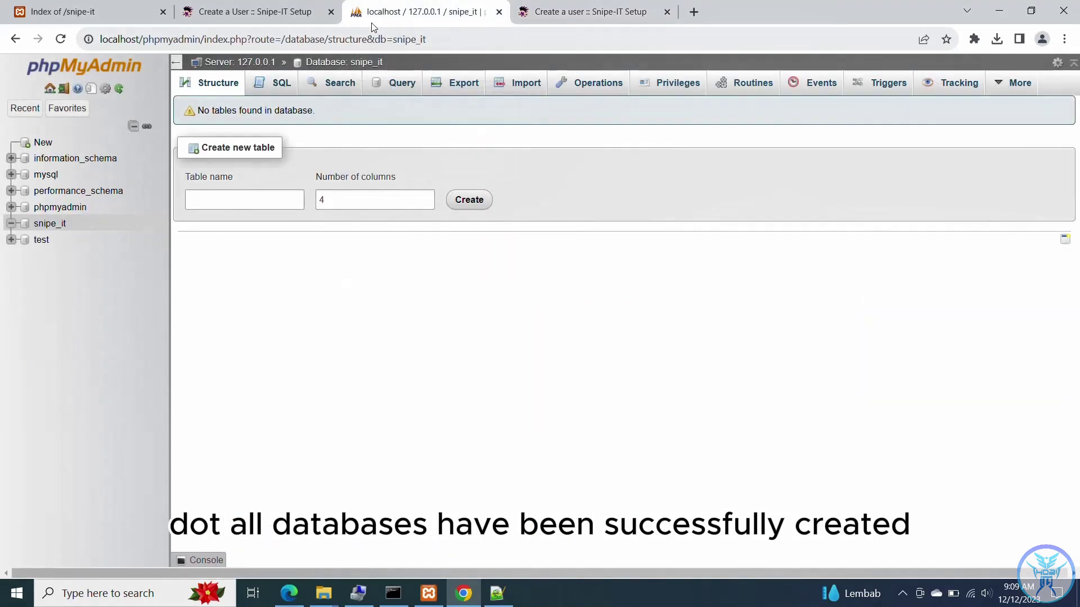
pyautogui.click(74, 76)
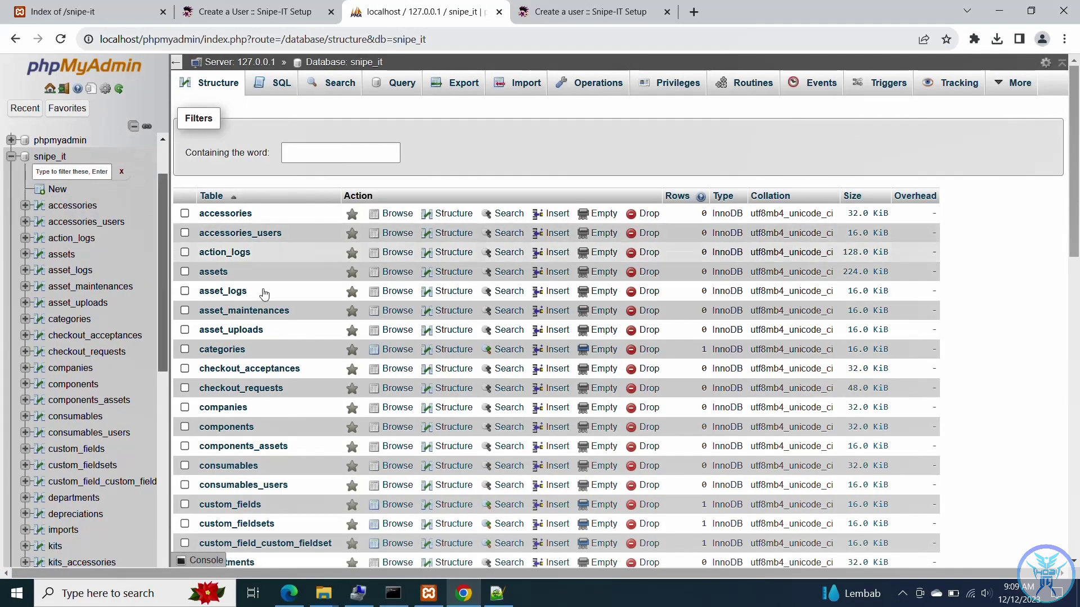
pyautogui.scroll(-2, 315, 352)
pyautogui.scroll(-10, 315, 352)
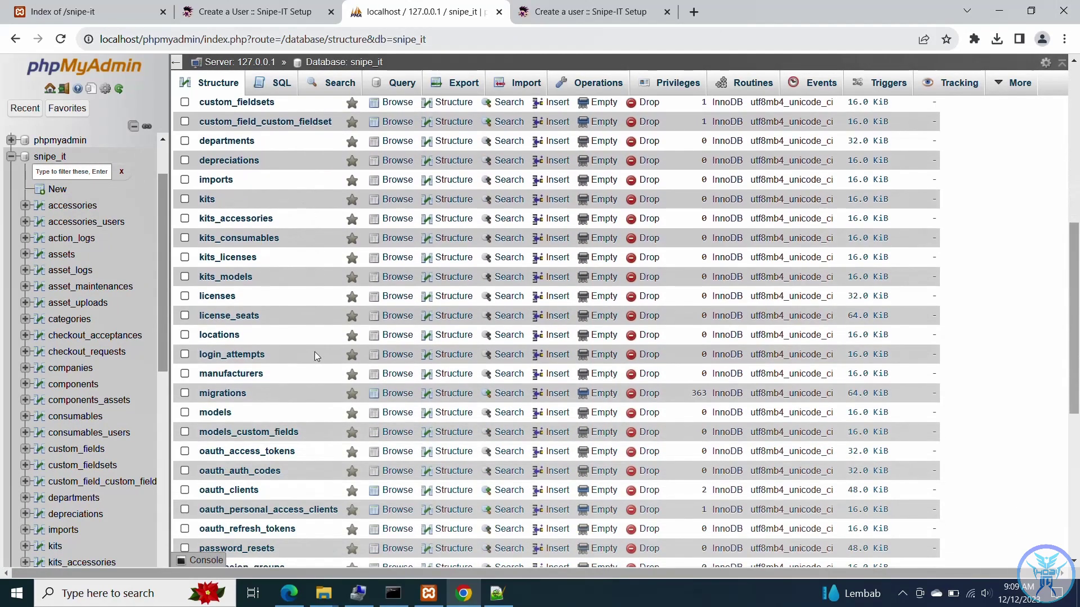
pyautogui.scroll(-3, 315, 356)
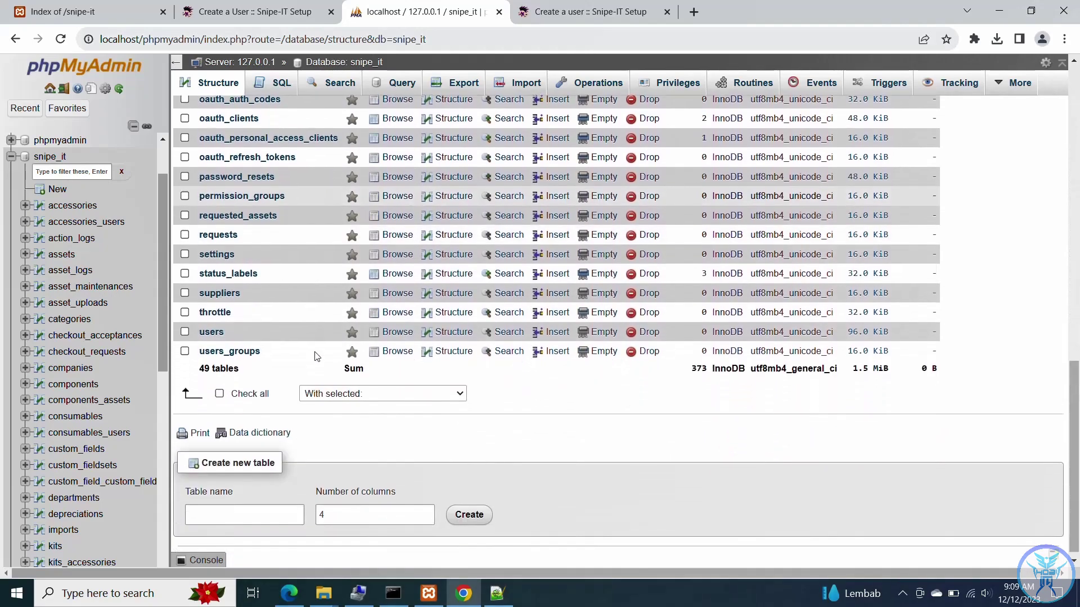
pyautogui.scroll(5, 315, 356)
pyautogui.scroll(3, 315, 356)
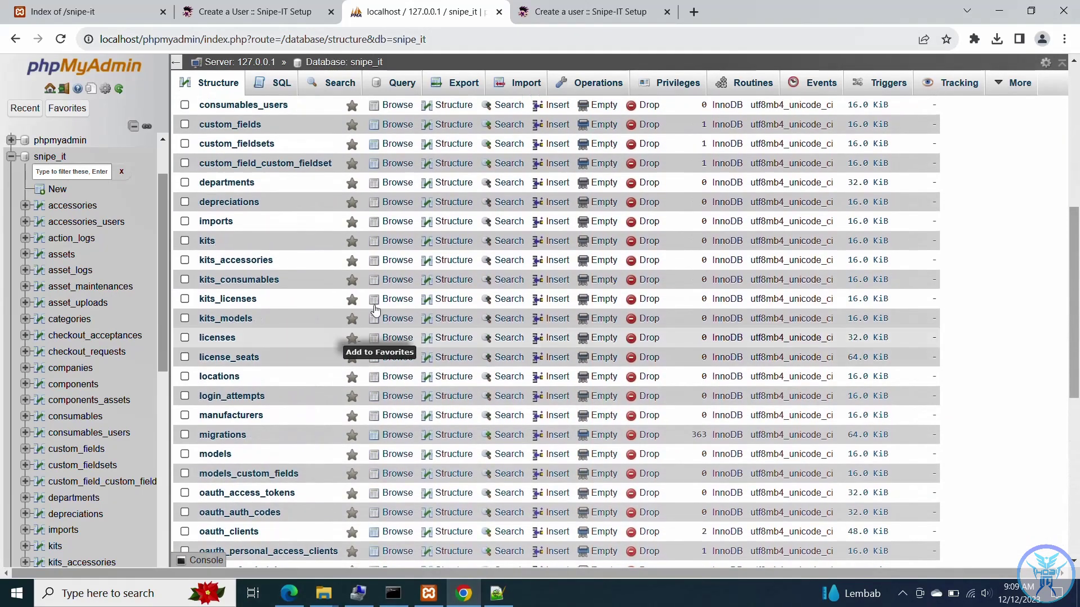
pyautogui.click(552, 18)
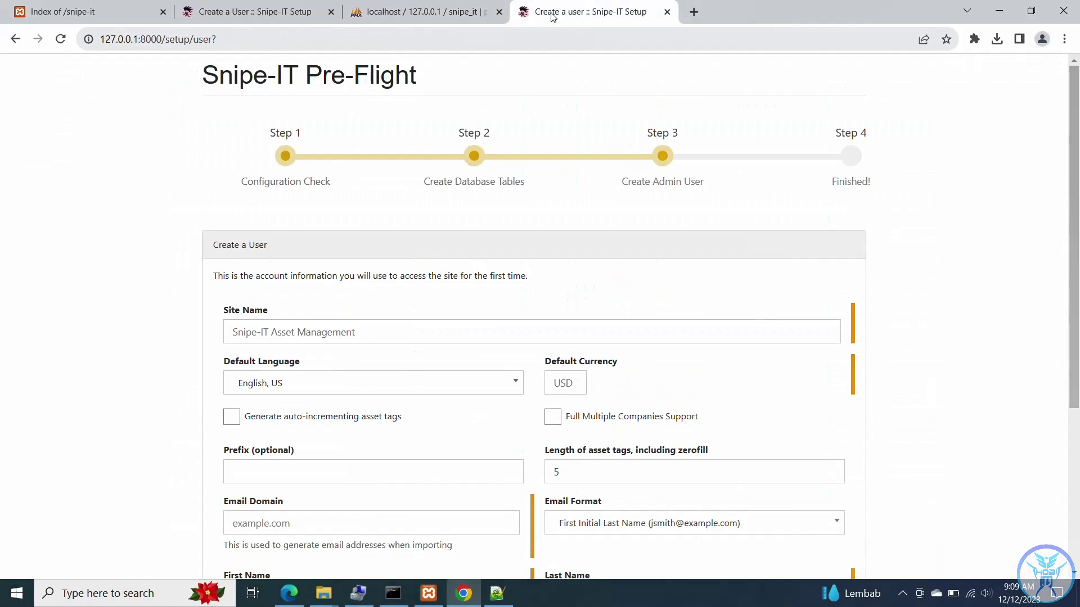
# - Name the site 'Snipe-IT' and enable auto-incrementing asset tags
pyautogui.click(344, 327)
pyautogui.write('Snipe')
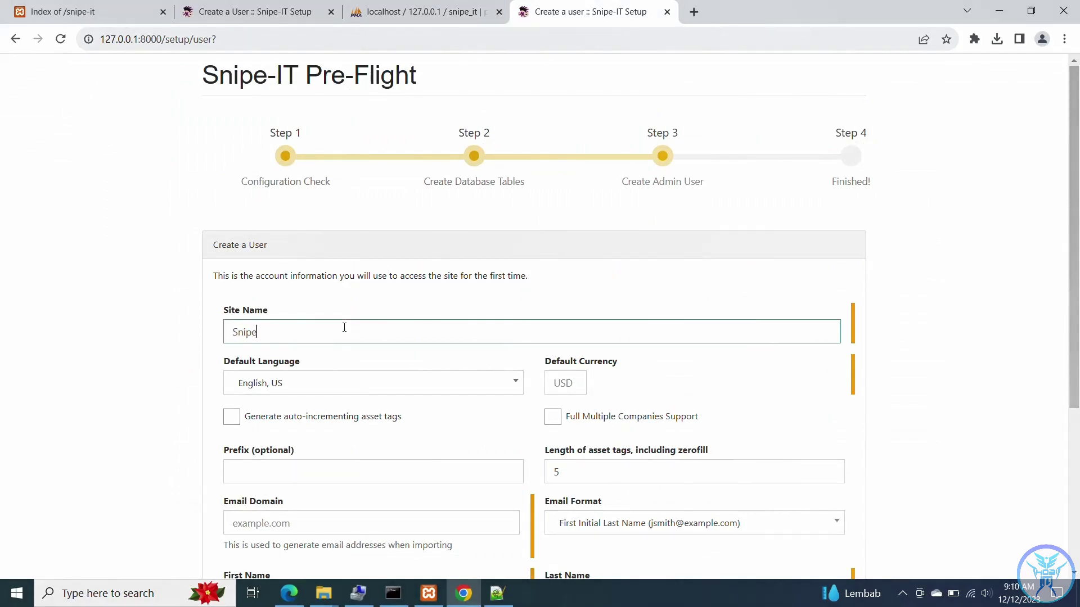
pyautogui.write('-IT')
pyautogui.click(563, 381)
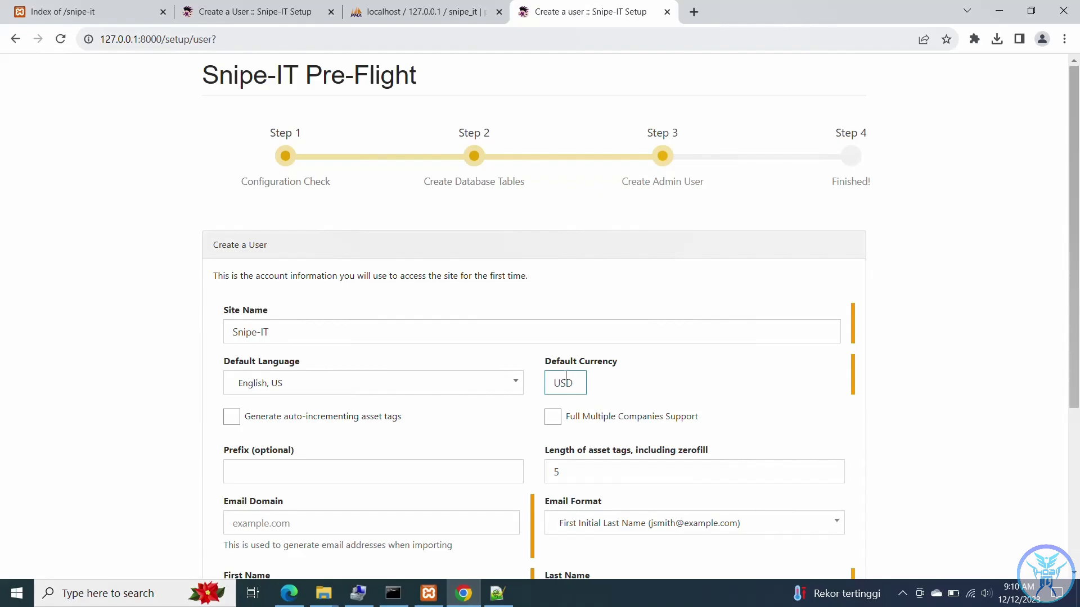
pyautogui.click(232, 417)
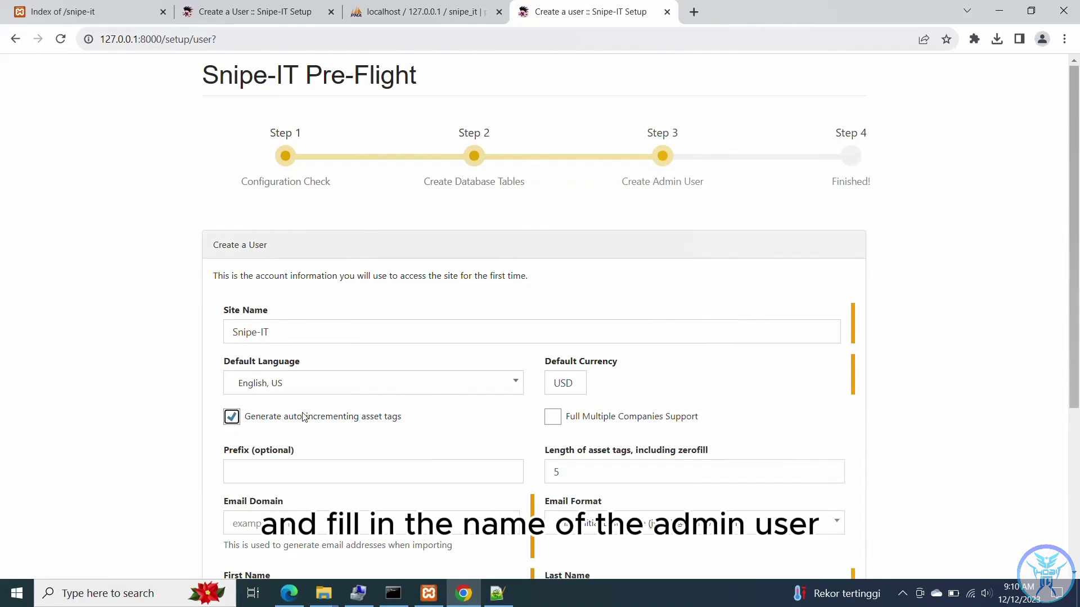
pyautogui.scroll(-3, 302, 417)
# - Enter the admin's first name, last name and e-mail address, then save the user to finish setup
pyautogui.click(293, 381)
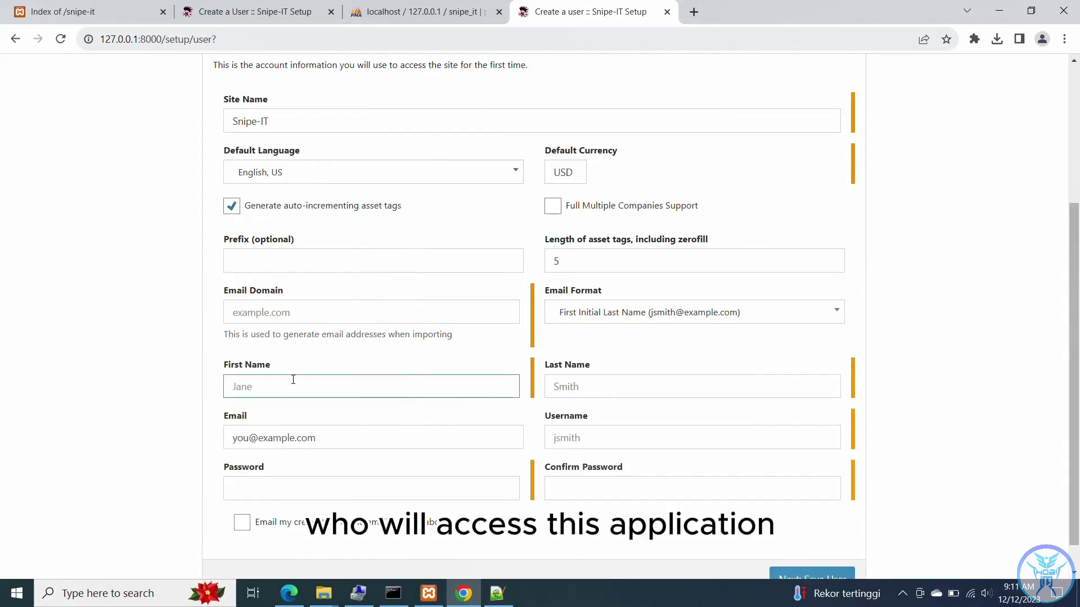
pyautogui.write('Hobi')
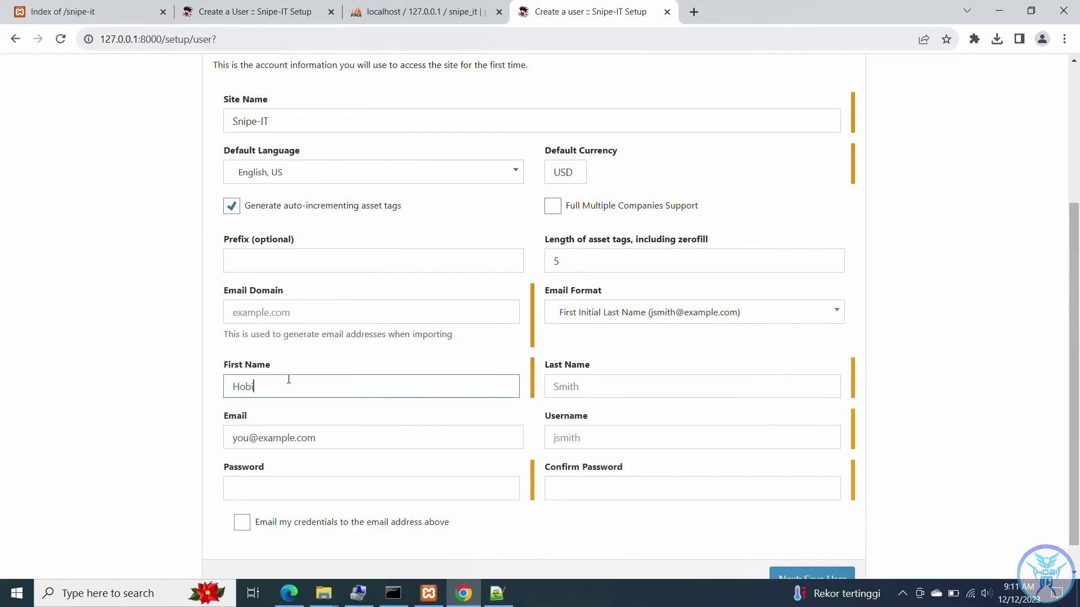
pyautogui.click(637, 393)
pyautogui.write('IT')
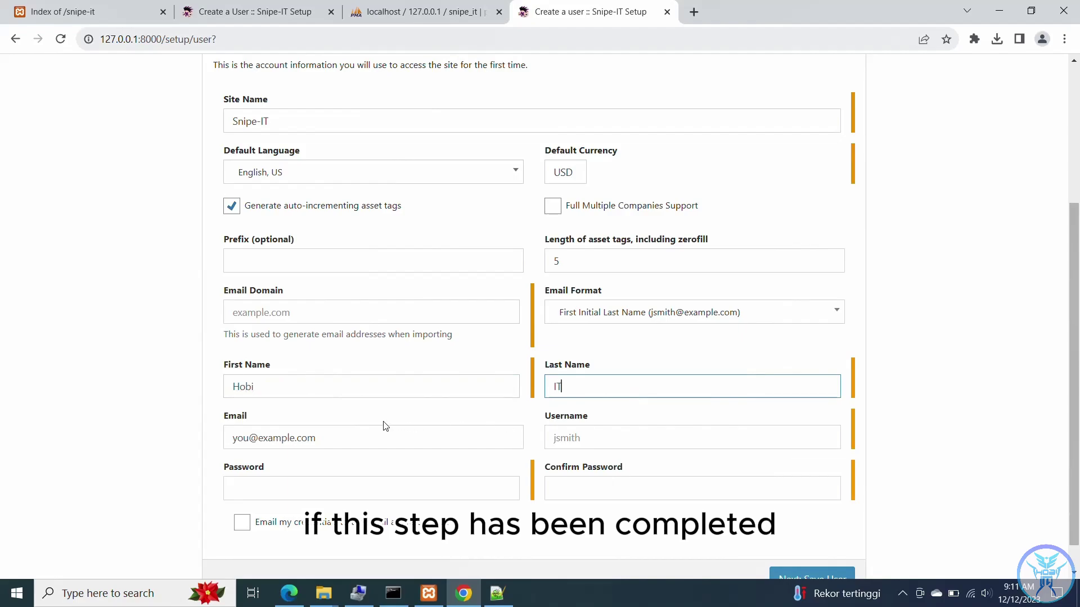
pyautogui.moveTo(360, 434); pyautogui.dragTo(207, 454)
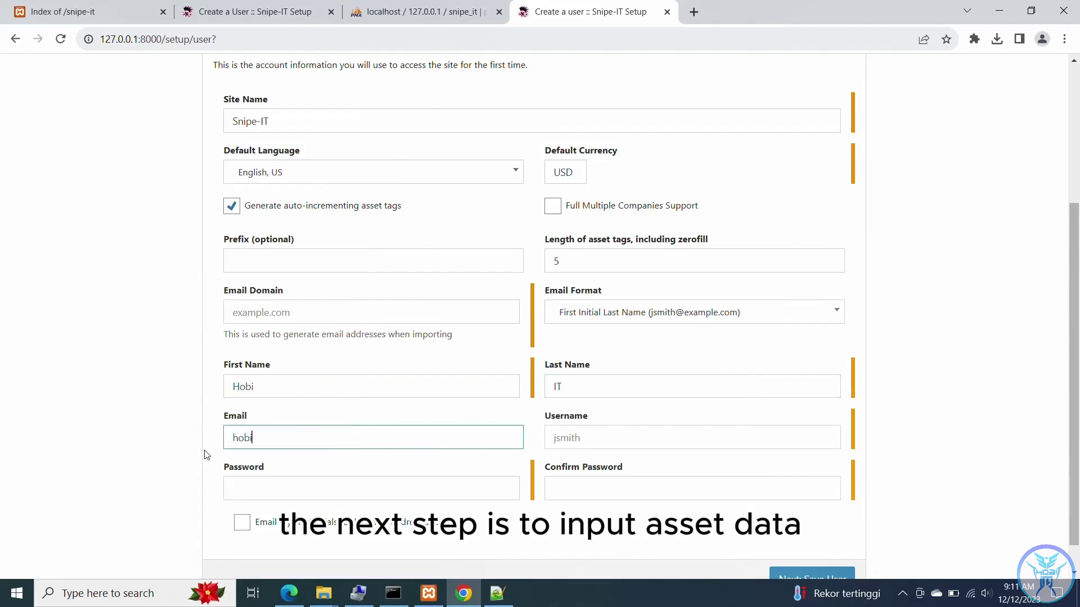
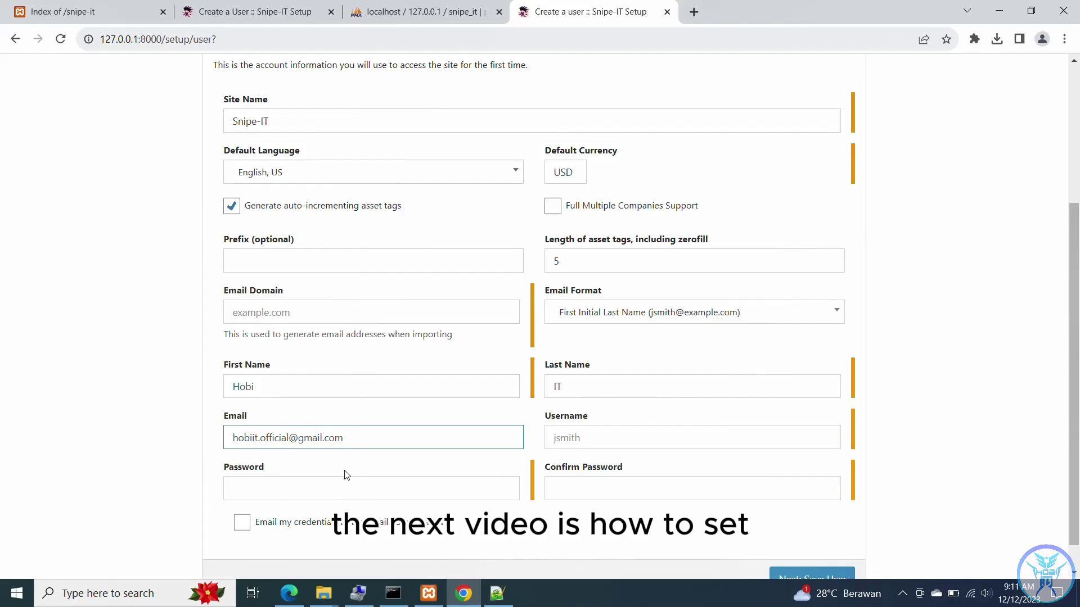
pyautogui.scroll(-1, 347, 475)
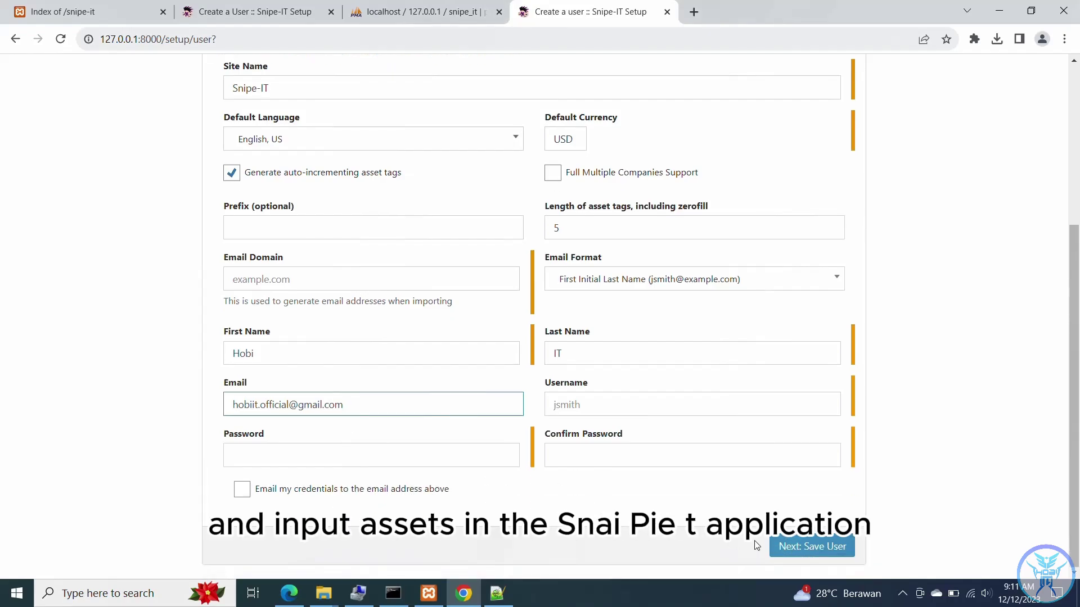
pyautogui.click(802, 550)
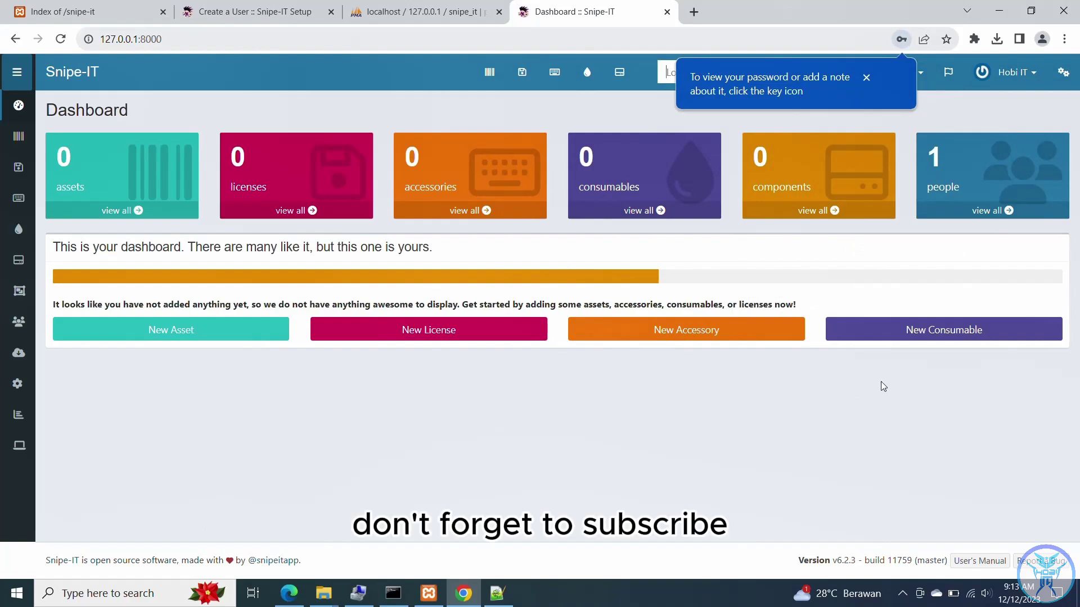
pyautogui.moveTo(18, 136)
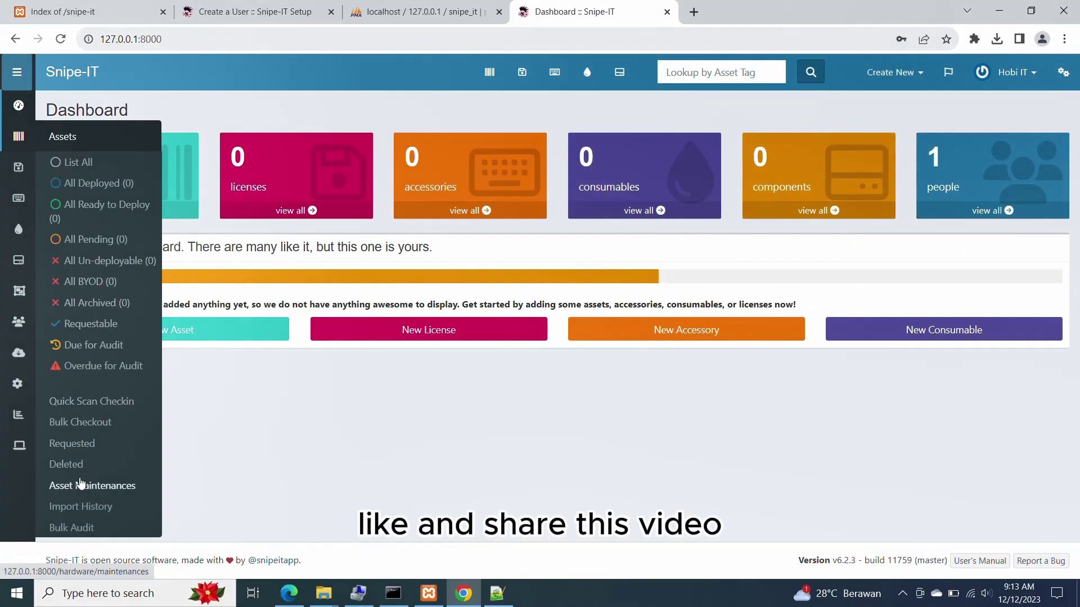